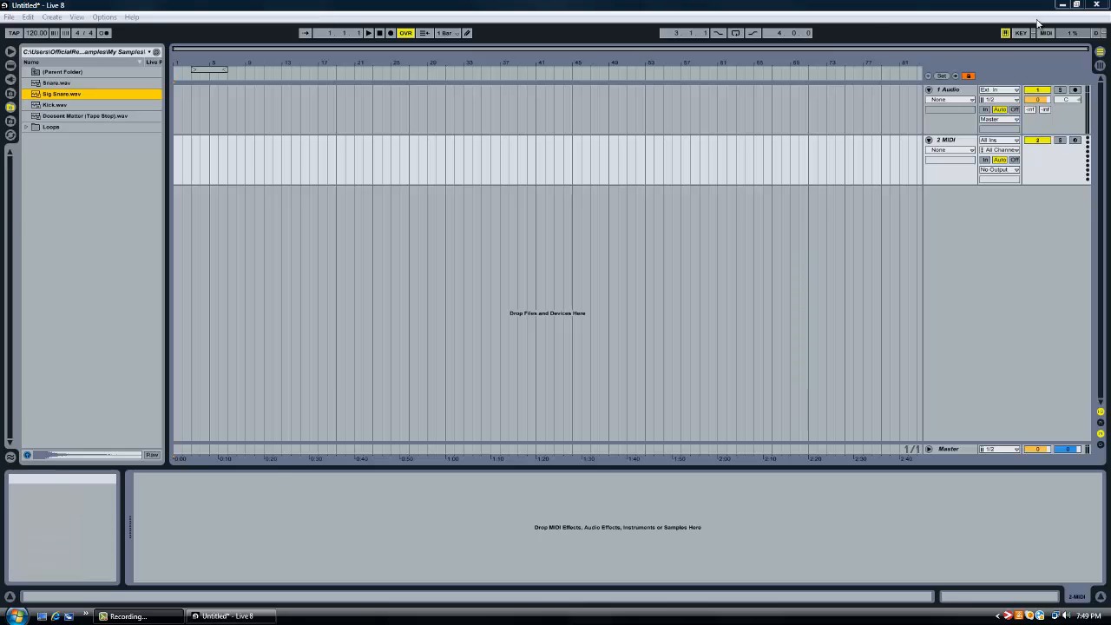
pyautogui.moveTo(243, 62); pyautogui.dragTo(361, 33)
pyautogui.moveTo(225, 68); pyautogui.dragTo(384, 79)
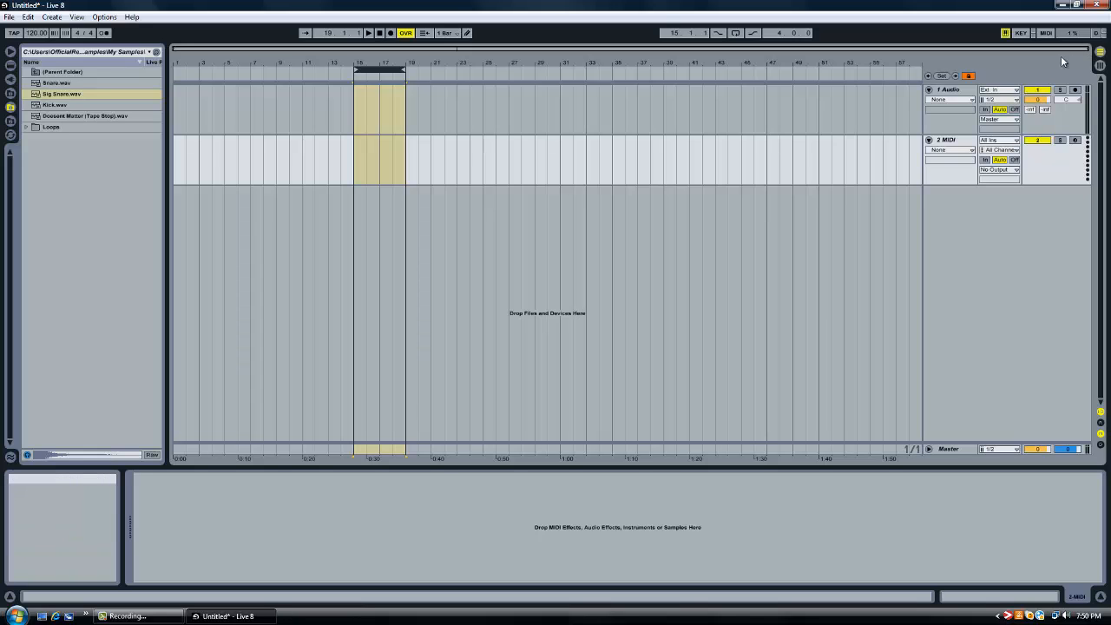
pyautogui.click(380, 34)
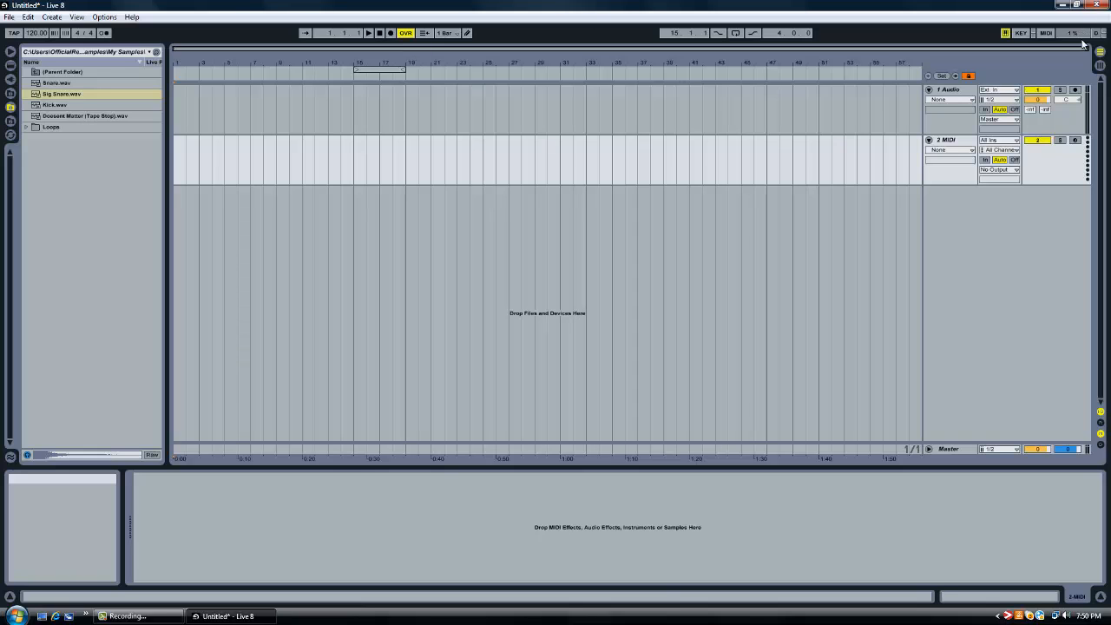
pyautogui.moveTo(1090, 50)
pyautogui.mouseDown()
pyautogui.moveTo(882, 52)
pyautogui.moveTo(586, 76)
pyautogui.moveTo(390, 70)
pyautogui.moveTo(1090, 70)
pyautogui.mouseUp()
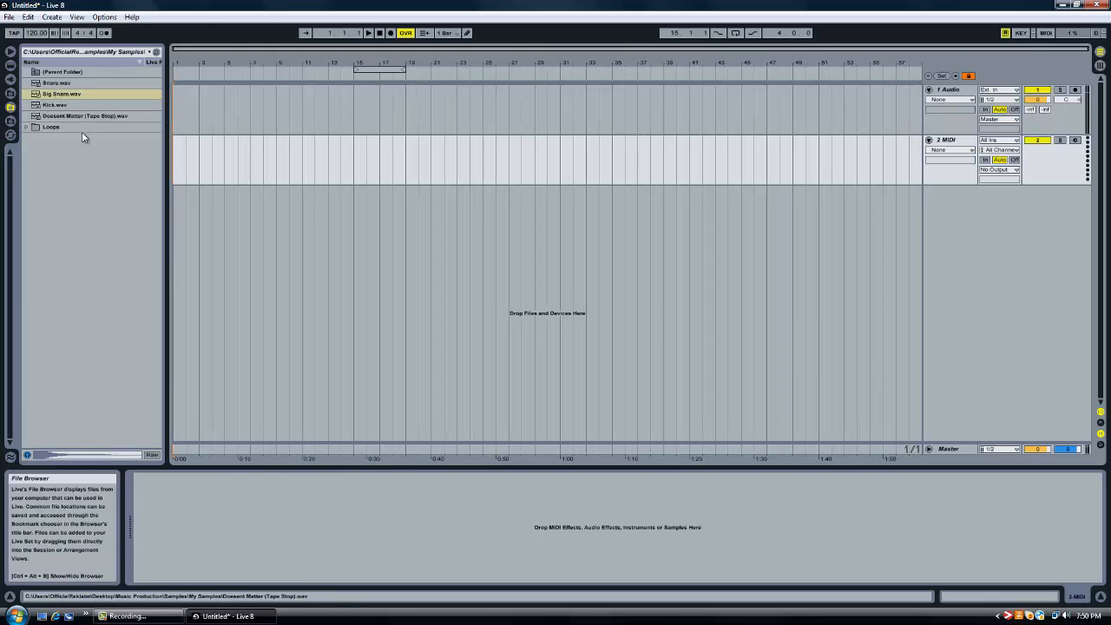
pyautogui.click(945, 90)
pyautogui.click(949, 140)
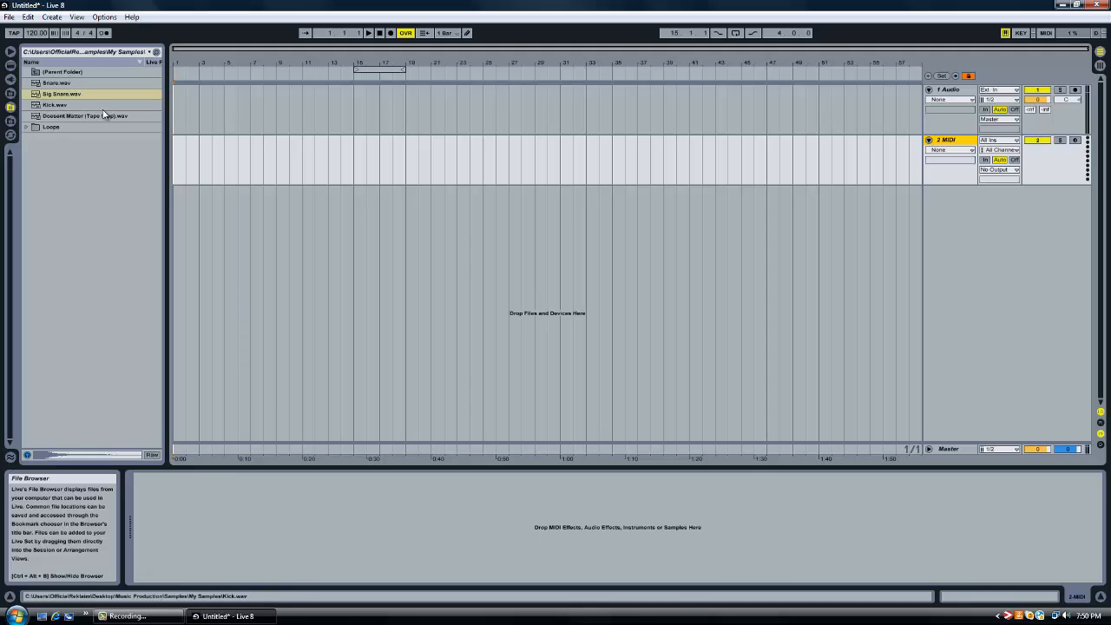
# - Place the Kick.wav sample at the very start of the audio track and display the clip's fade controls
pyautogui.click(59, 107)
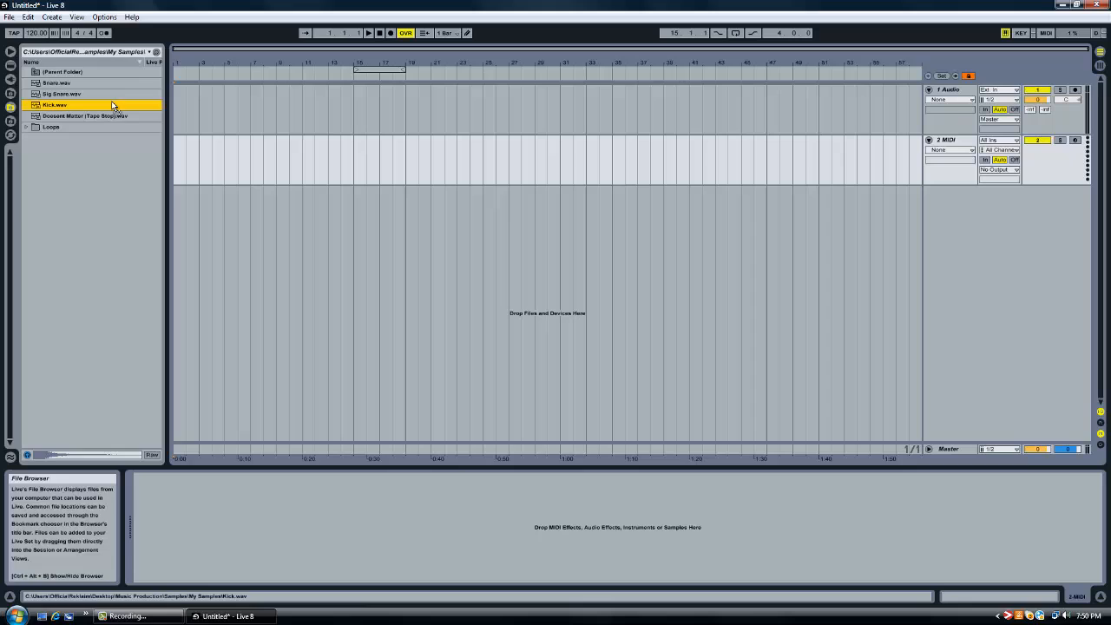
pyautogui.click(174, 122)
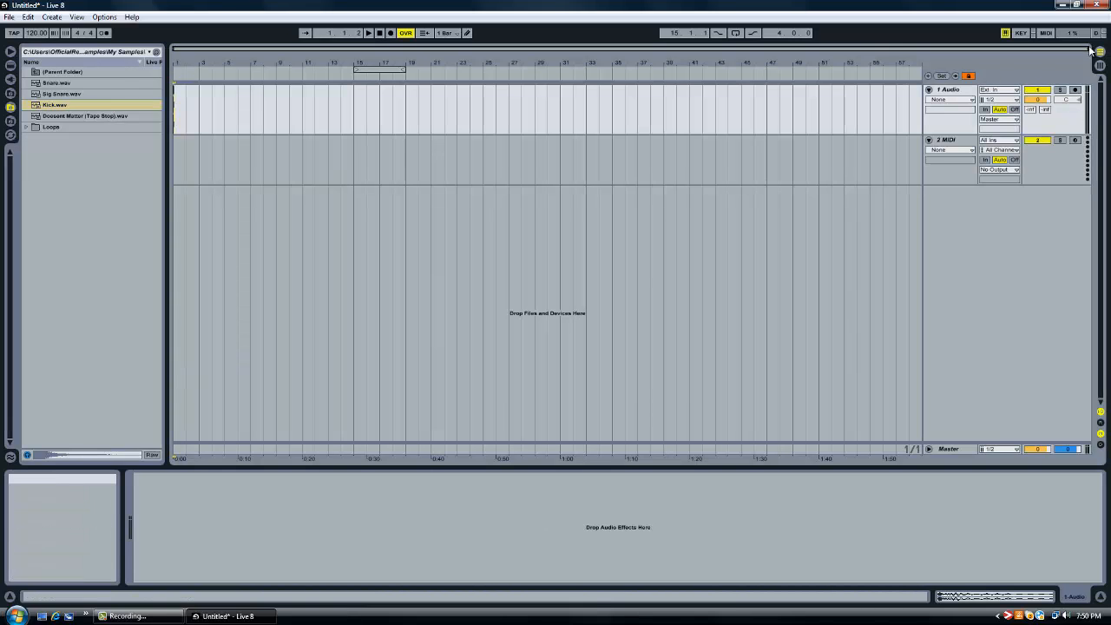
pyautogui.moveTo(1087, 50); pyautogui.dragTo(159, 53)
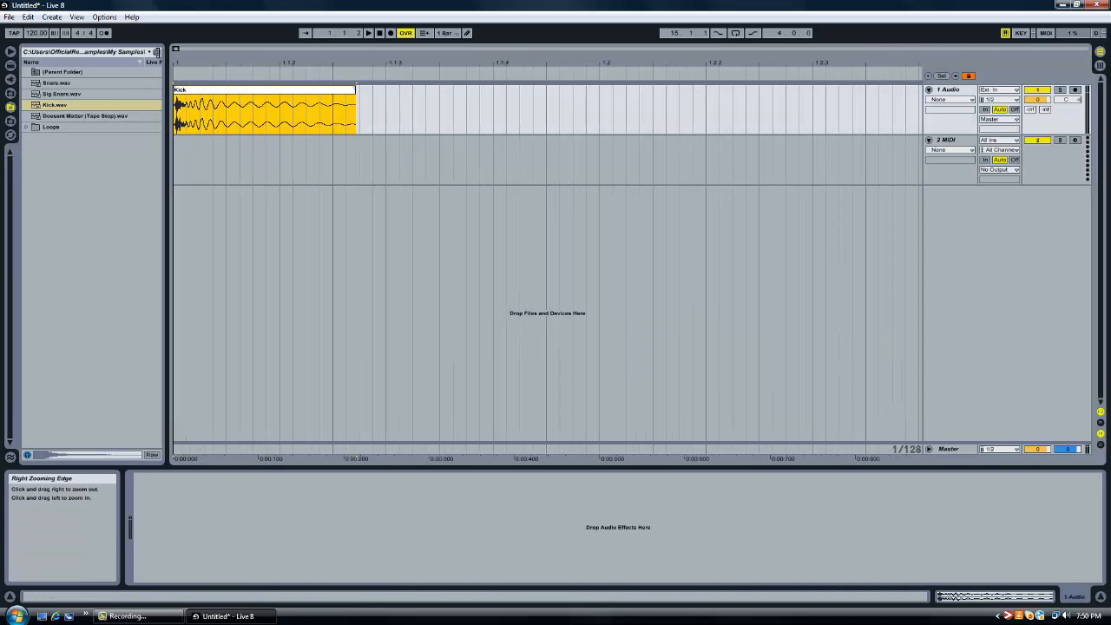
pyautogui.click(950, 98)
pyautogui.click(941, 124)
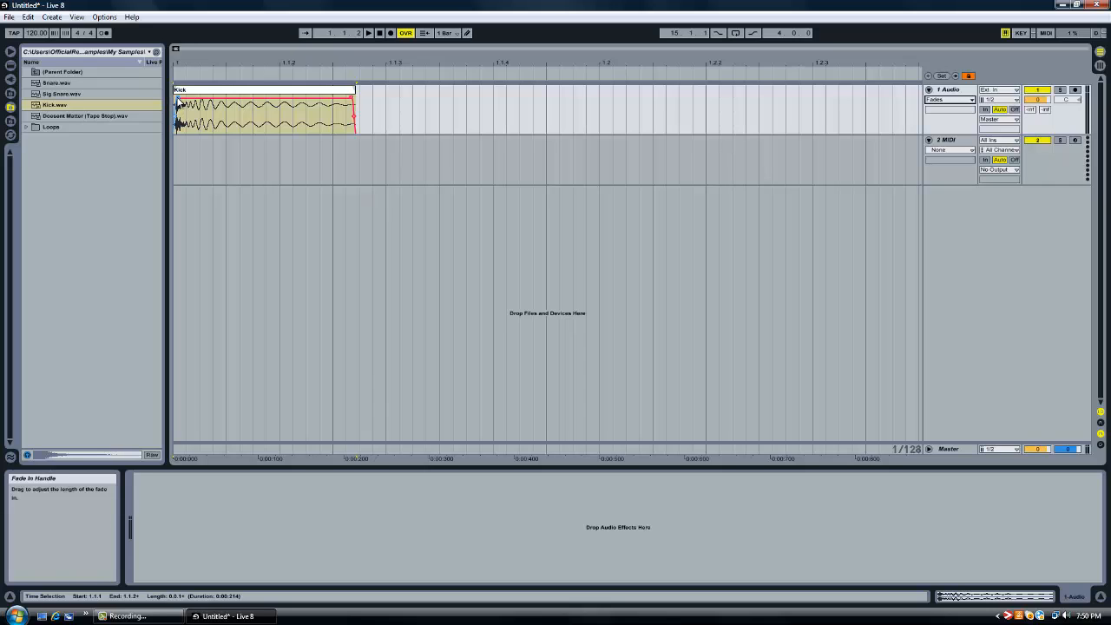
# - Try a longer fade-in covering roughly the first third of the kick clip and play it back
pyautogui.click(239, 180)
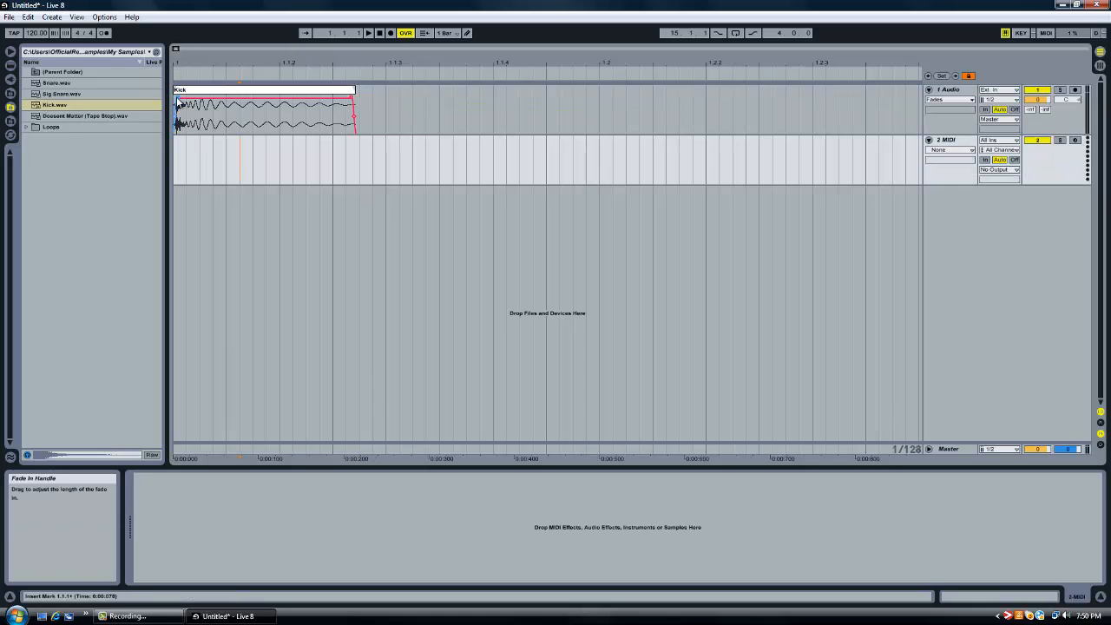
pyautogui.click(178, 102)
pyautogui.moveTo(180, 103); pyautogui.dragTo(227, 105)
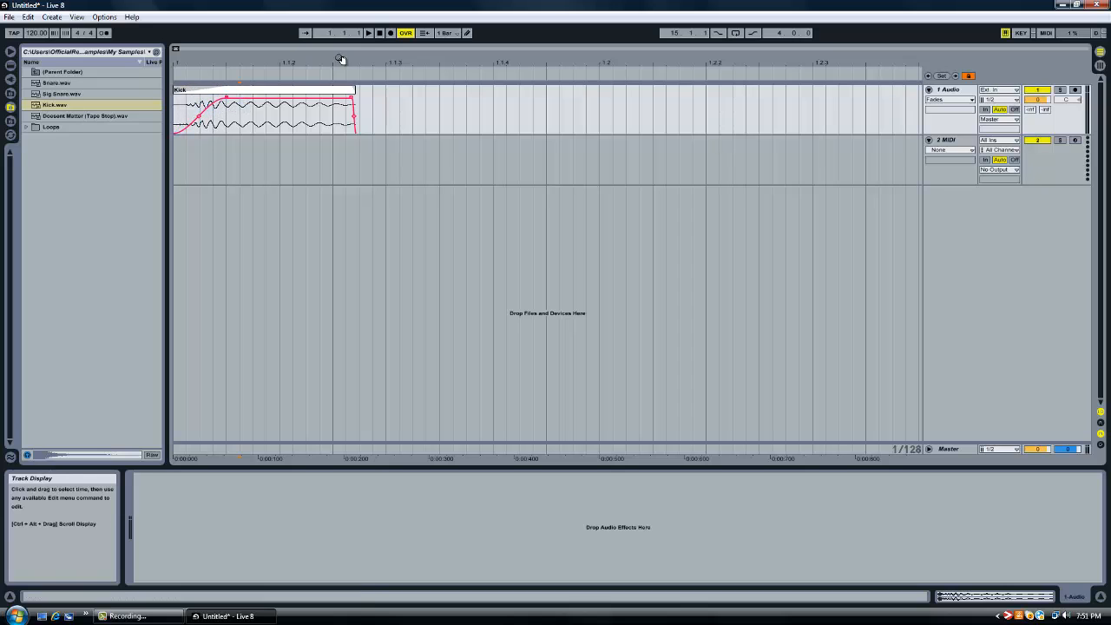
pyautogui.click(369, 33)
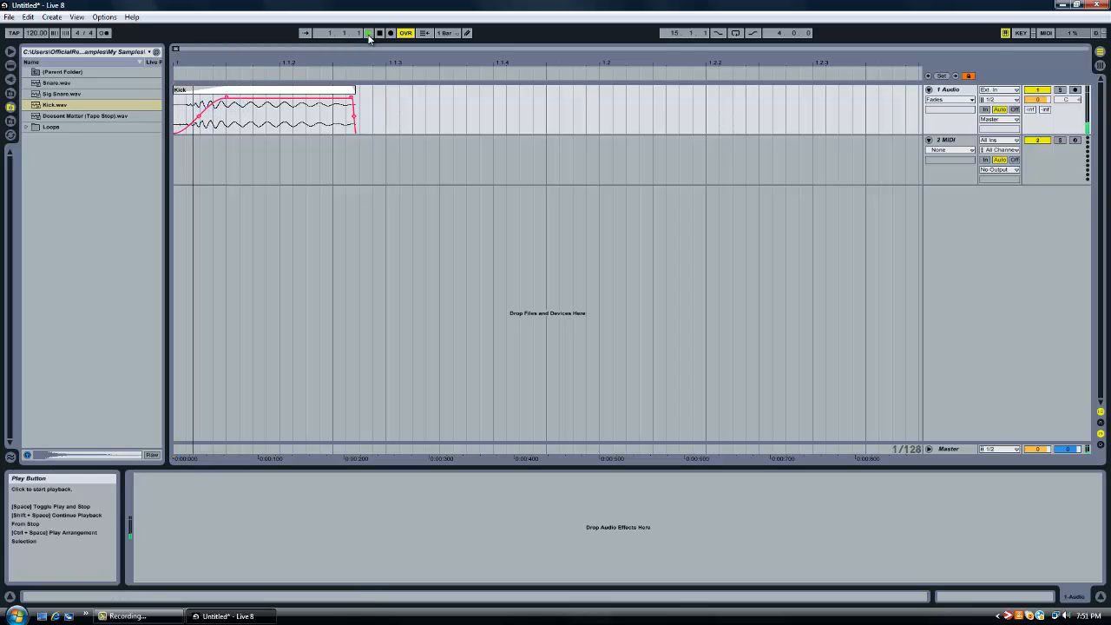
pyautogui.press('space')
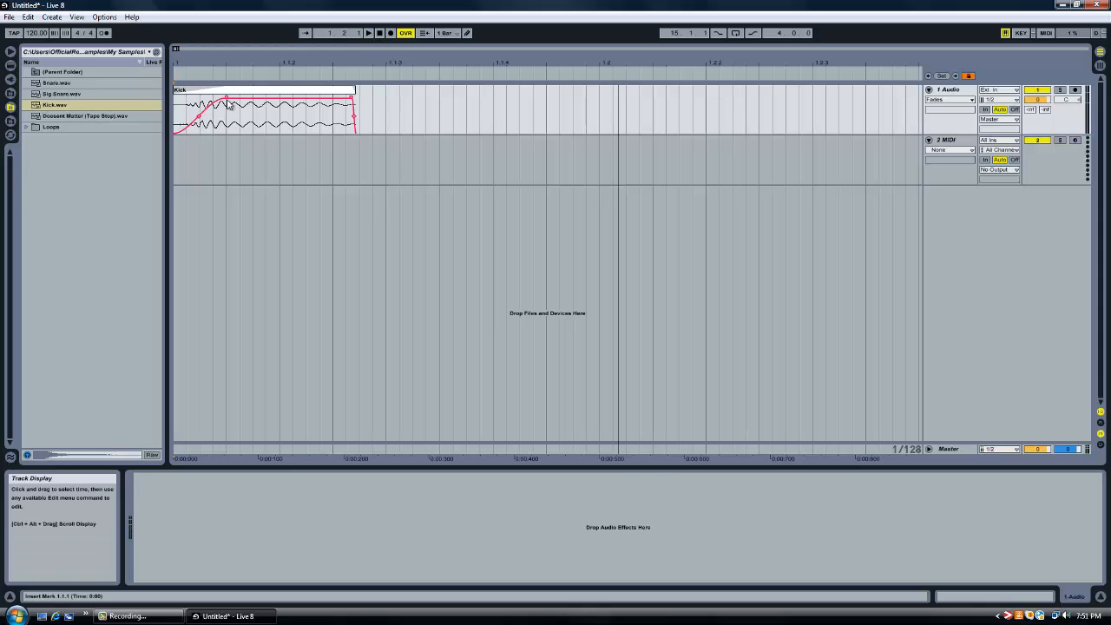
# - Shorten the kick clip's fade-in all the way back to the clip start and play the result
pyautogui.moveTo(227, 98); pyautogui.dragTo(174, 103)
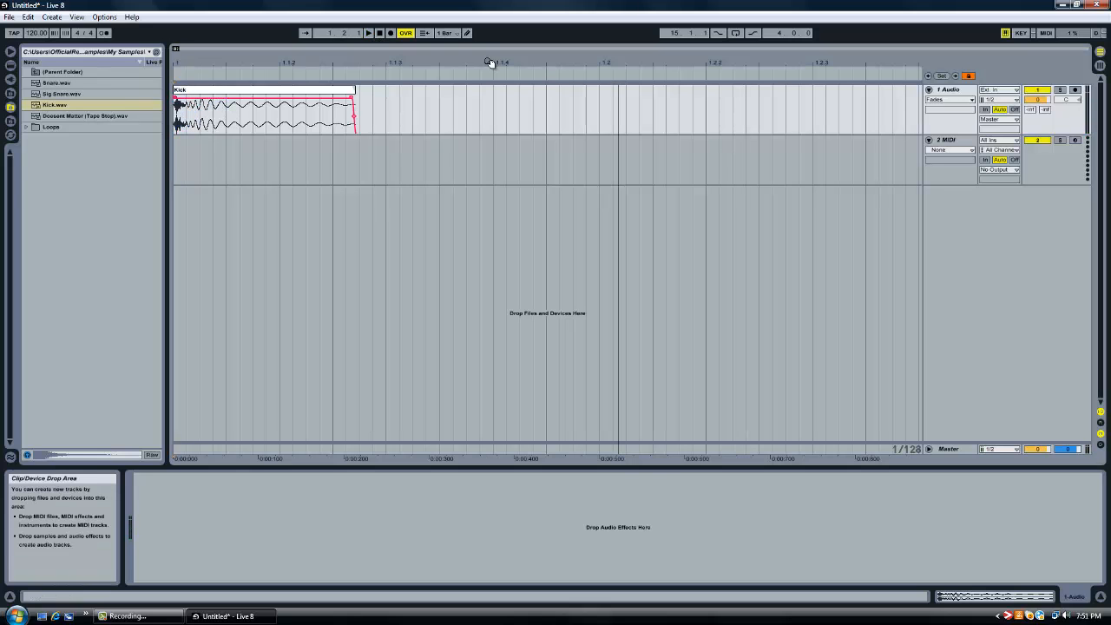
pyautogui.click(369, 33)
pyautogui.click(377, 36)
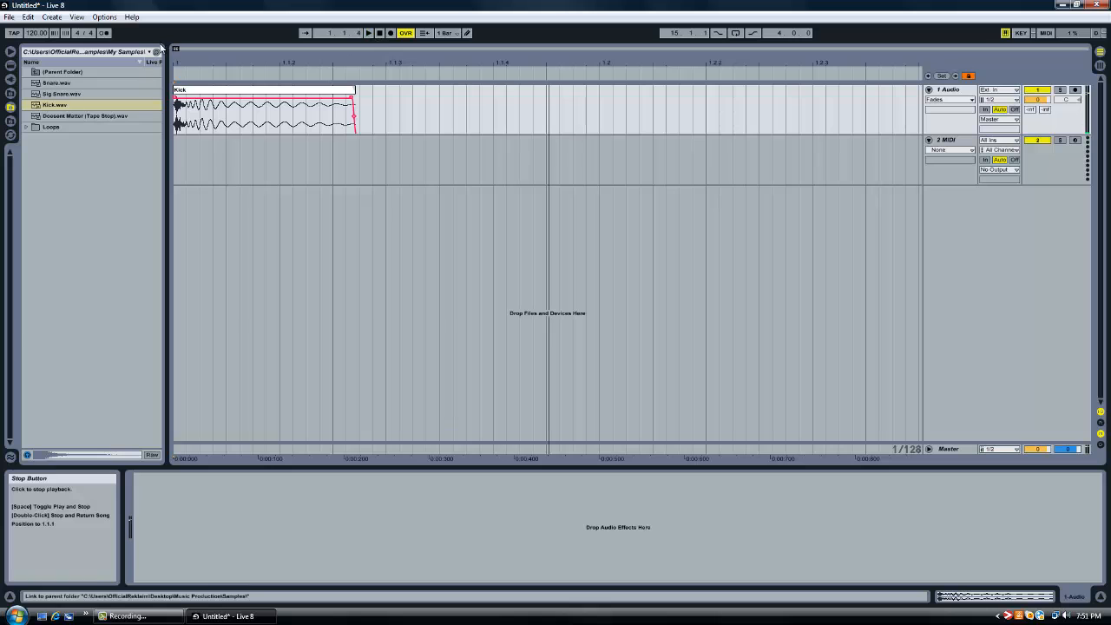
# - Set the project tempo to 128 BPM and return the song position to the start
pyautogui.moveTo(179, 48); pyautogui.dragTo(338, 77)
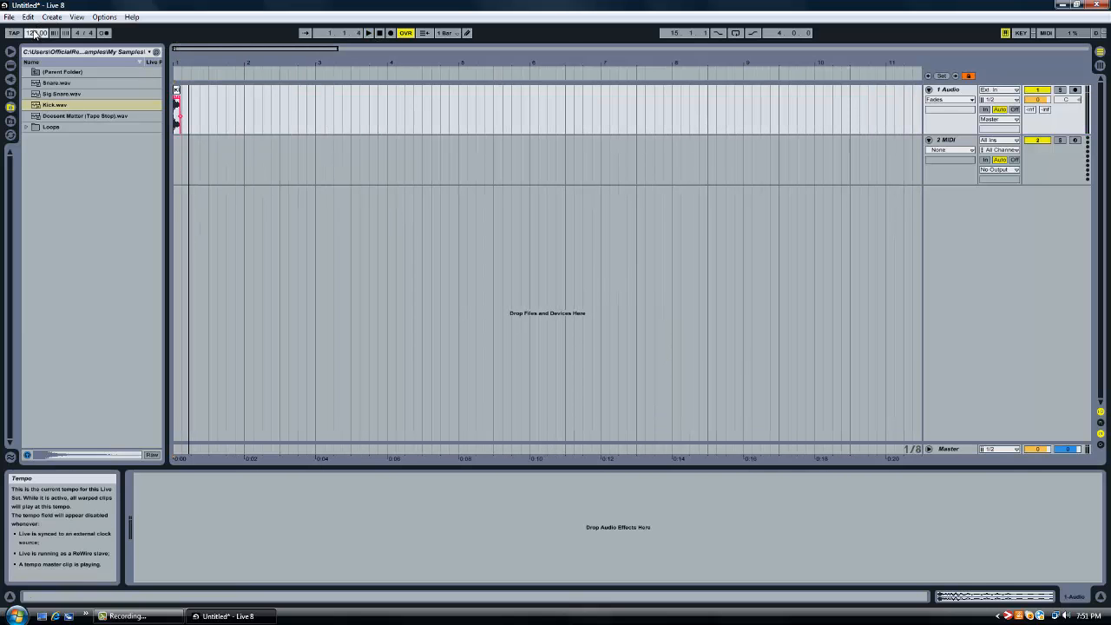
pyautogui.write('128')
pyautogui.press('Return')
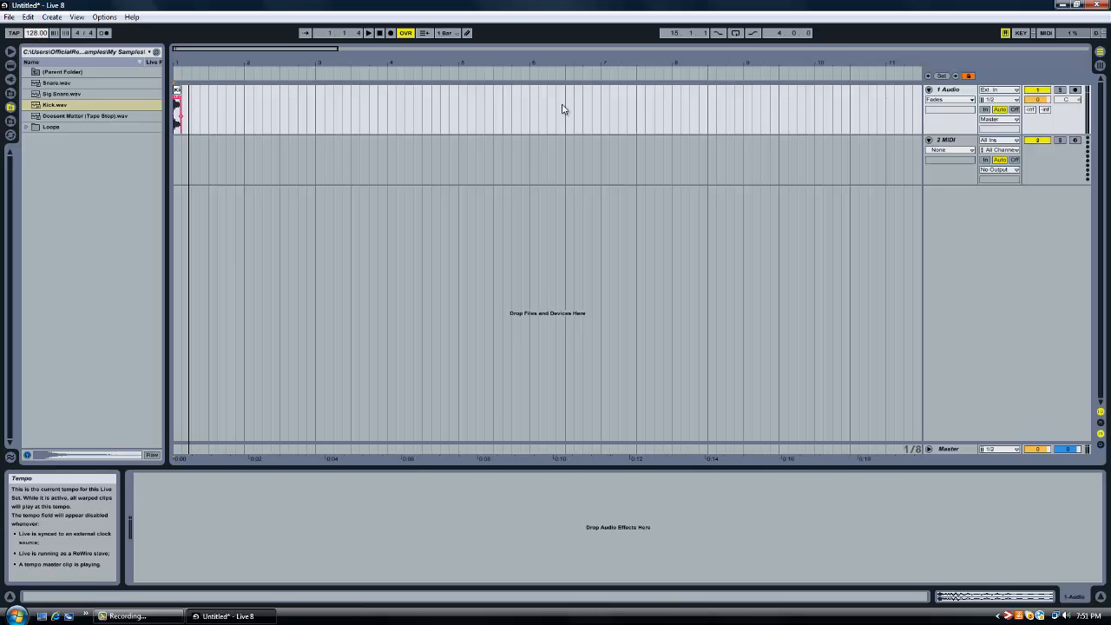
pyautogui.click(379, 33)
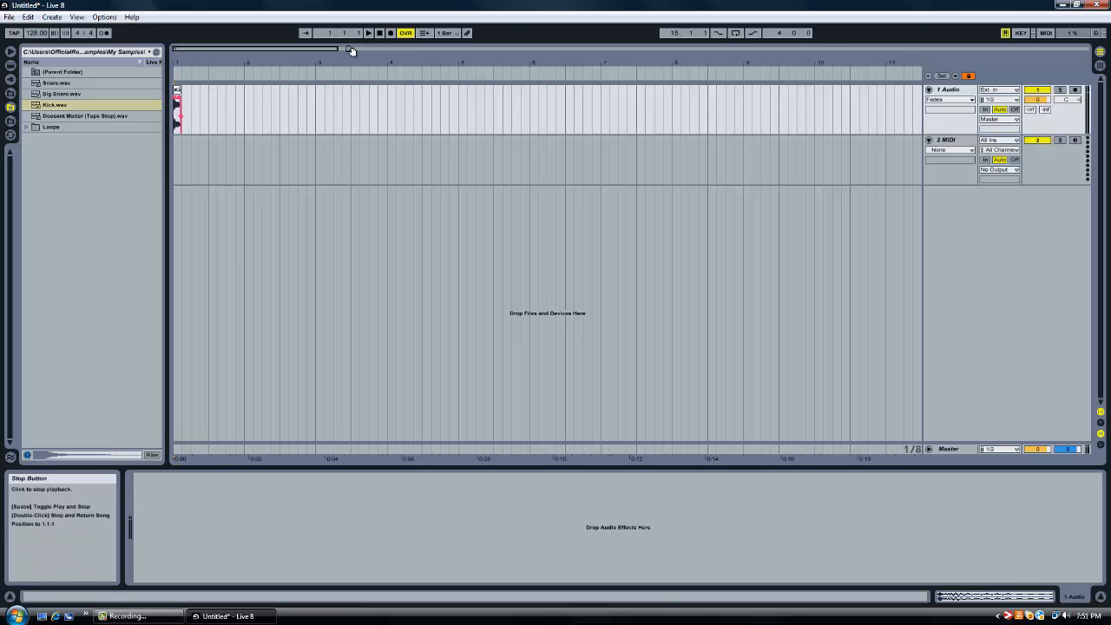
# - Duplicate the one-beat kick selection seven times to place a kick on every beat of the first two bars
pyautogui.moveTo(337, 48); pyautogui.dragTo(428, 39)
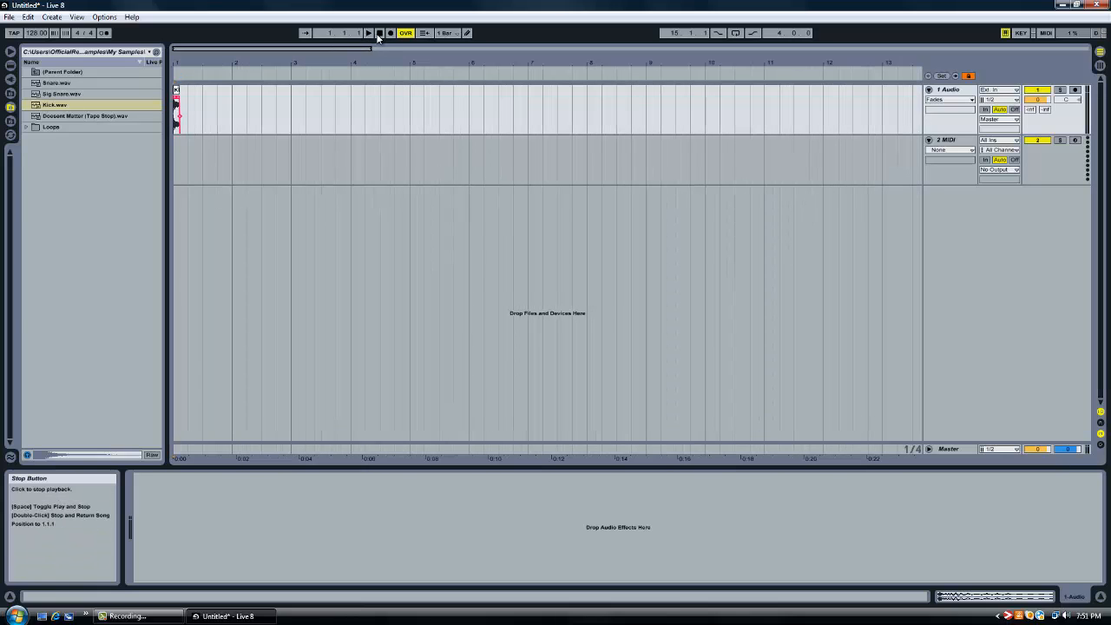
pyautogui.press('space')
pyautogui.press('space')
pyautogui.moveTo(189, 120); pyautogui.dragTo(142, 121)
pyautogui.hotkey('ctrl', 'd')
pyautogui.hotkey('ctrl', 'd')
pyautogui.hotkey('ctrl', 'd')
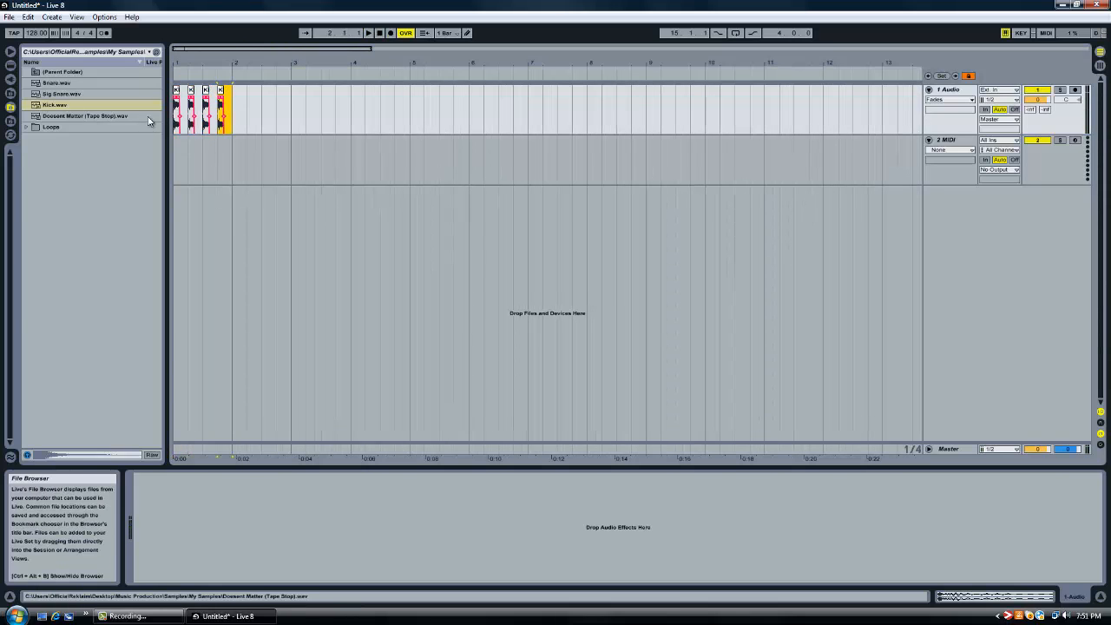
pyautogui.hotkey('ctrl', 'd')
pyautogui.hotkey('ctrl', 'd')
pyautogui.hotkey('ctrl', 'd')
pyautogui.hotkey('ctrl', 'd')
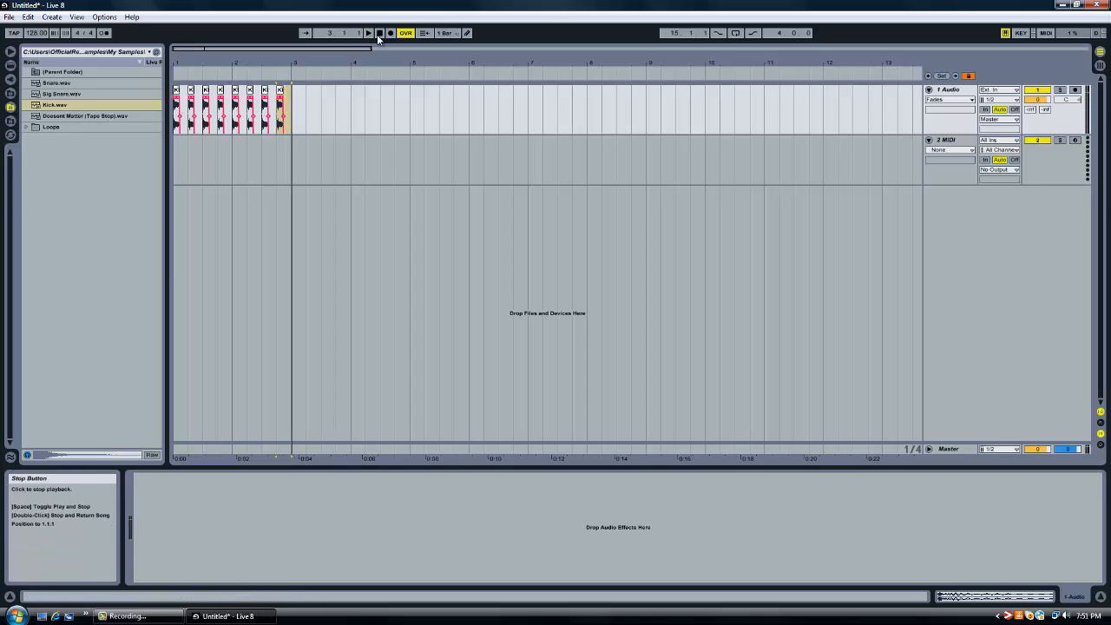
# - Play the two-bar kick pattern from the start of the arrangement
pyautogui.doubleClick(379, 36)
pyautogui.click(370, 34)
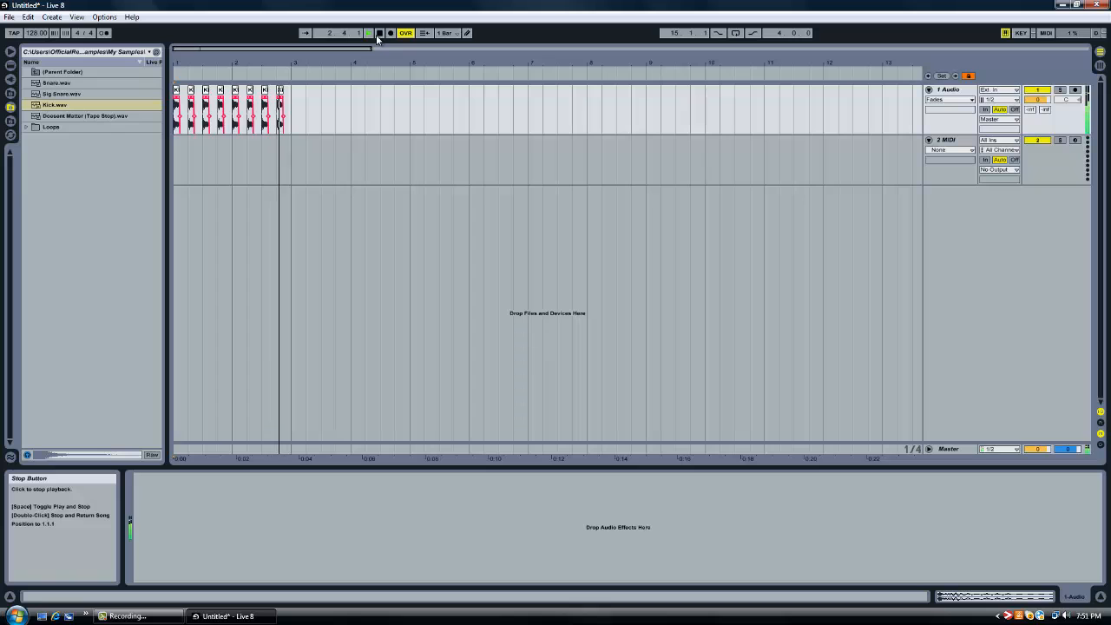
pyautogui.click(378, 34)
# - Solo the MIDI track and arm it for recording
pyautogui.click(948, 140)
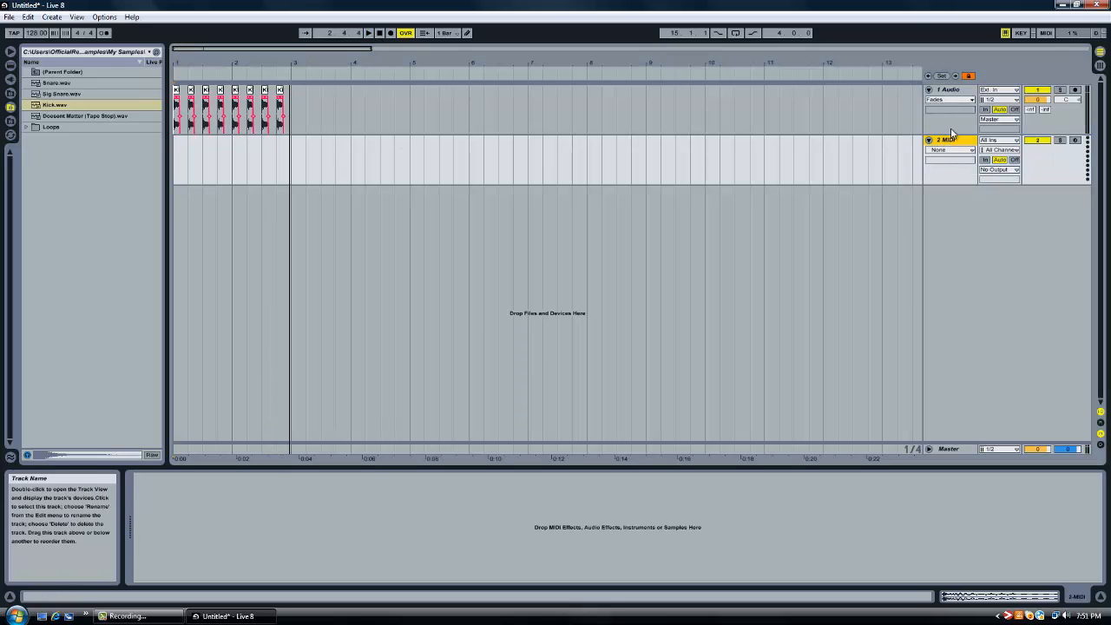
pyautogui.click(1059, 140)
pyautogui.click(1075, 140)
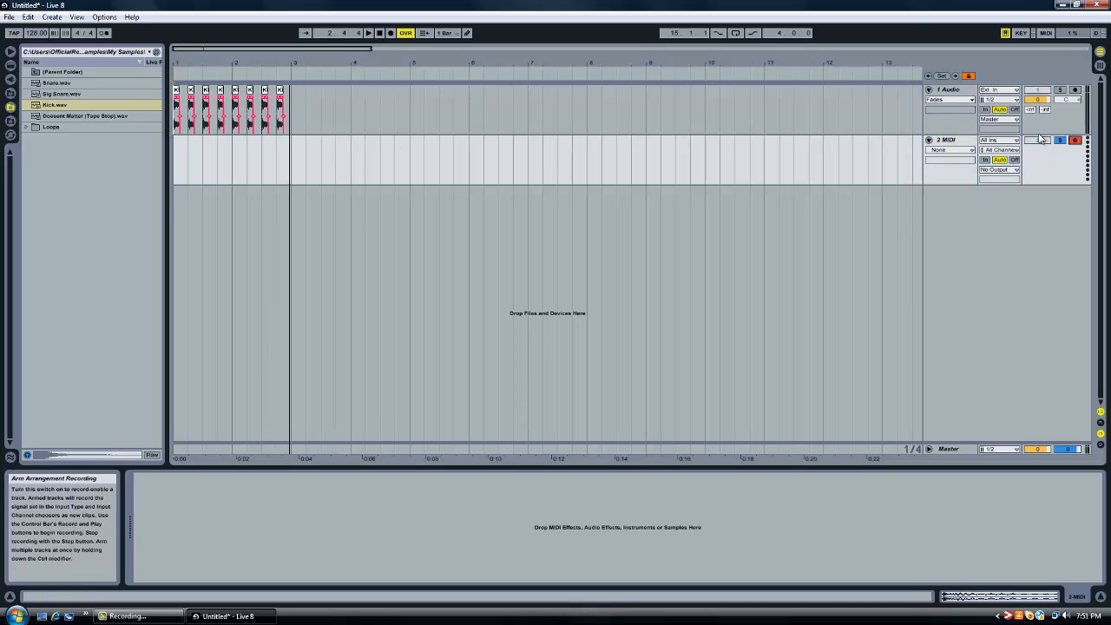
pyautogui.click(965, 141)
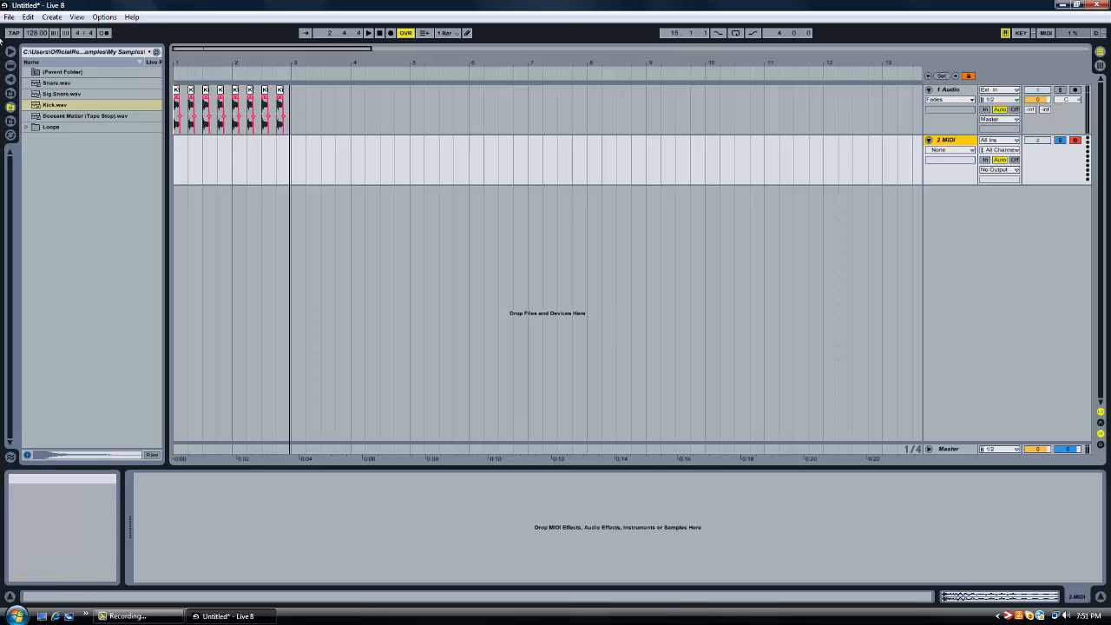
# - Load the Massive plug-in on the MIDI track and start a new sound with the master volume lowered
pyautogui.click(10, 80)
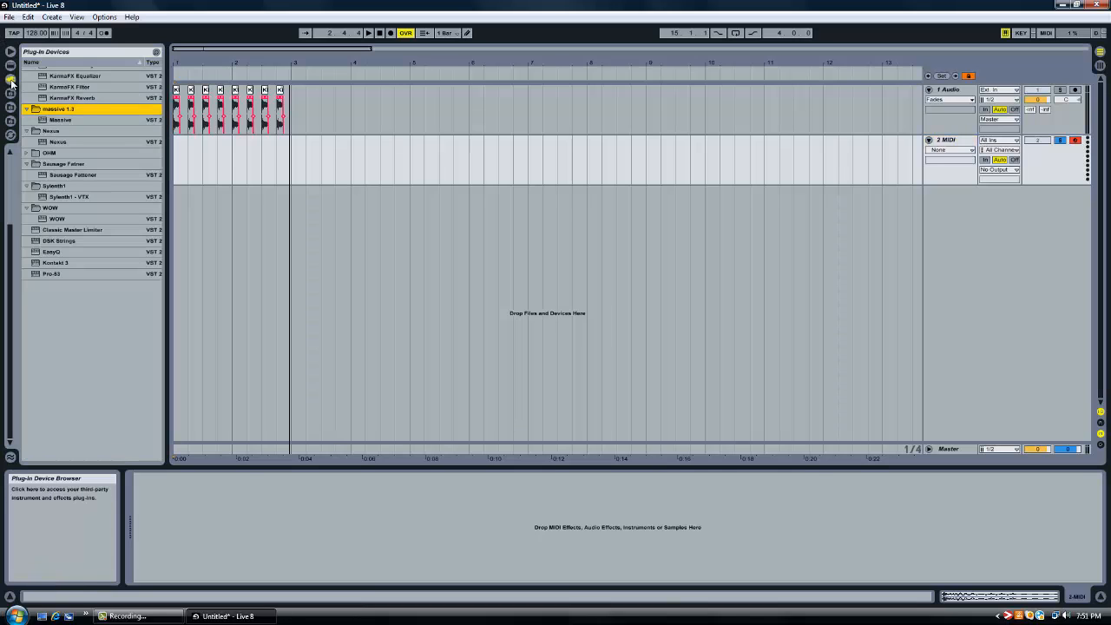
pyautogui.doubleClick(63, 122)
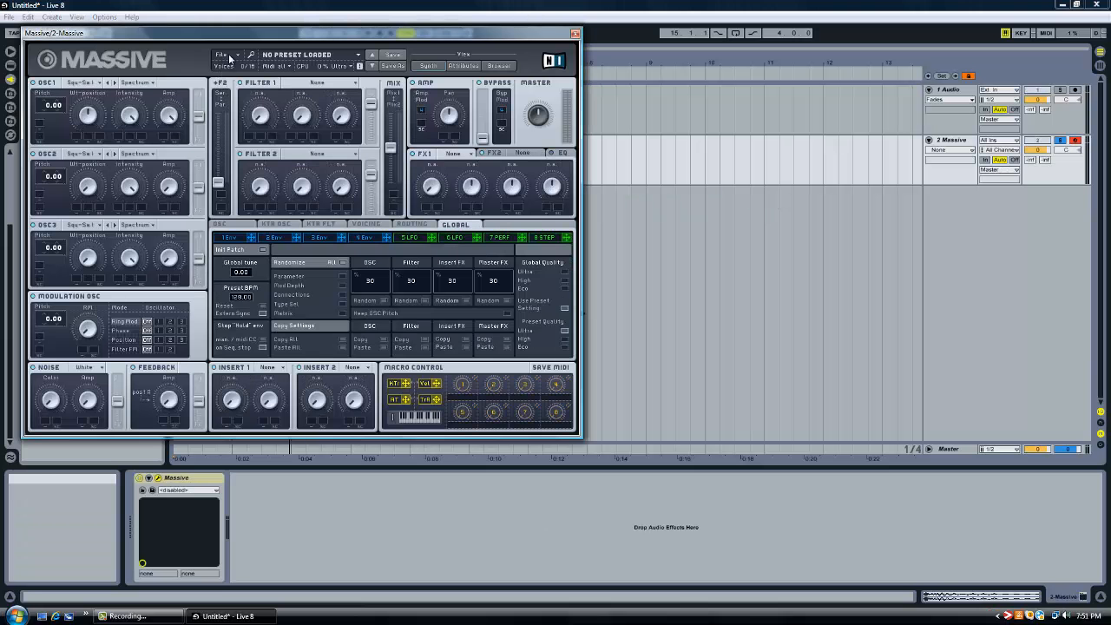
pyautogui.click(222, 55)
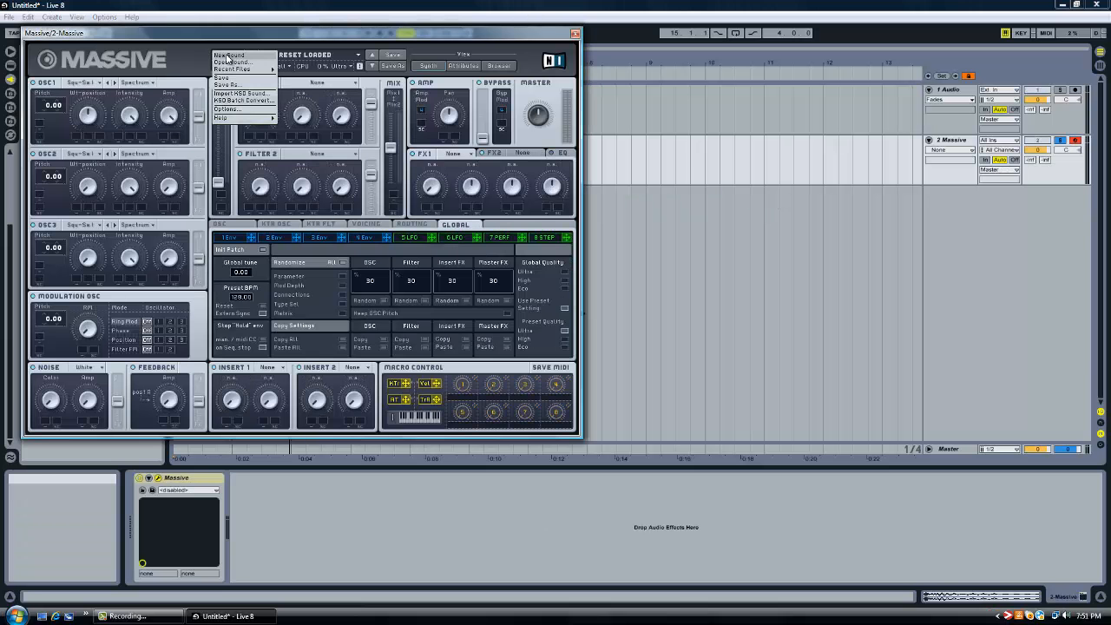
pyautogui.click(229, 55)
pyautogui.moveTo(542, 131)
pyautogui.mouseDown()
pyautogui.moveTo(549, 150)
pyautogui.moveTo(540, 142)
pyautogui.mouseUp()
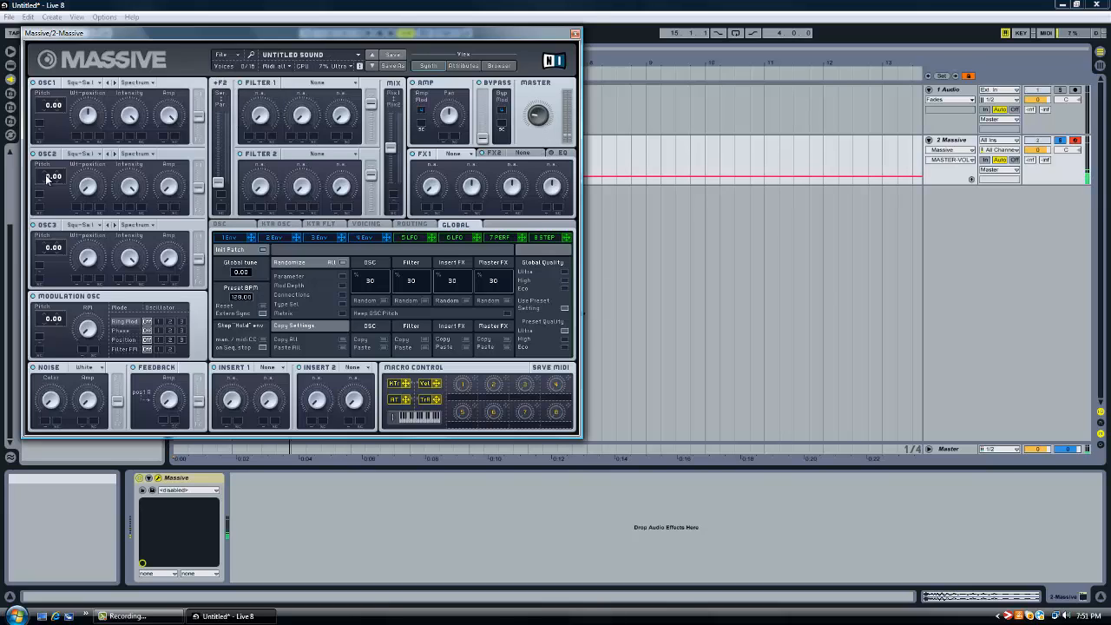
# - Set the OSC2 pitch to -12.00 and assign the Pulse-Saw PWM wavetable to both OSC1 and OSC2
pyautogui.moveTo(49, 180); pyautogui.dragTo(49, 191)
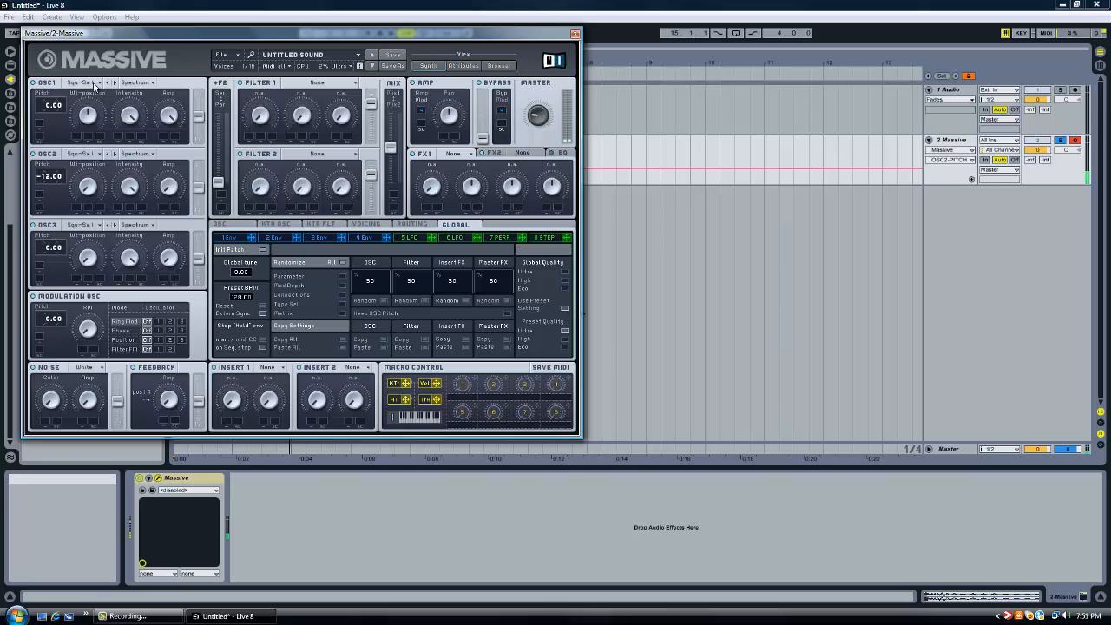
pyautogui.click(95, 85)
pyautogui.click(84, 96)
pyautogui.click(80, 154)
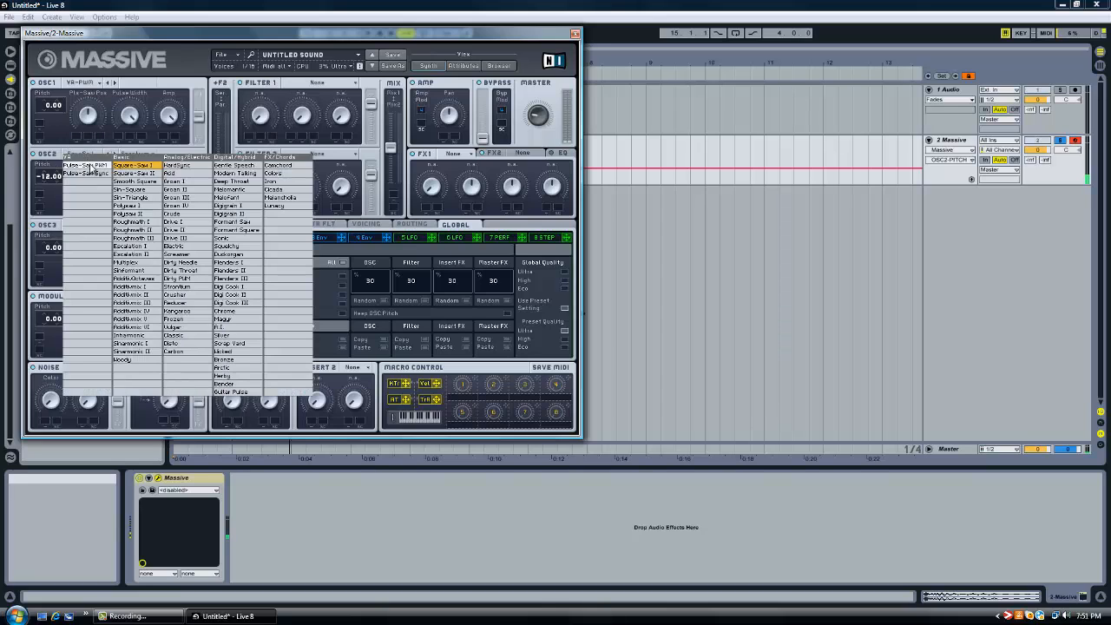
pyautogui.click(94, 165)
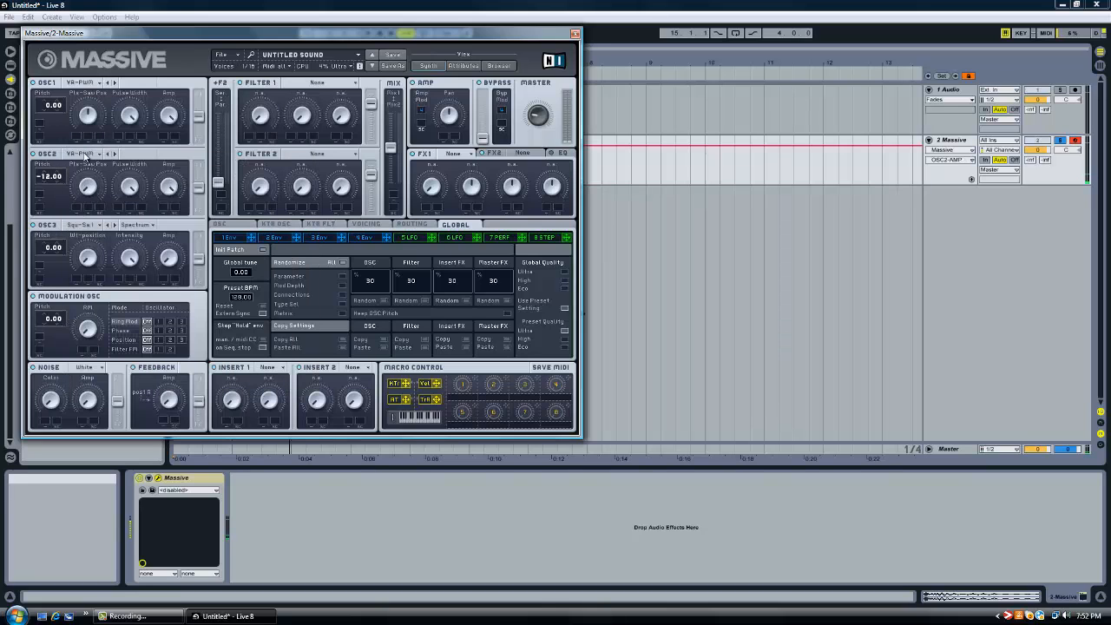
# - Turn up OSC1's pulse-saw position and raise the decay level of envelope 4 to maximum
pyautogui.moveTo(89, 115); pyautogui.dragTo(93, 97)
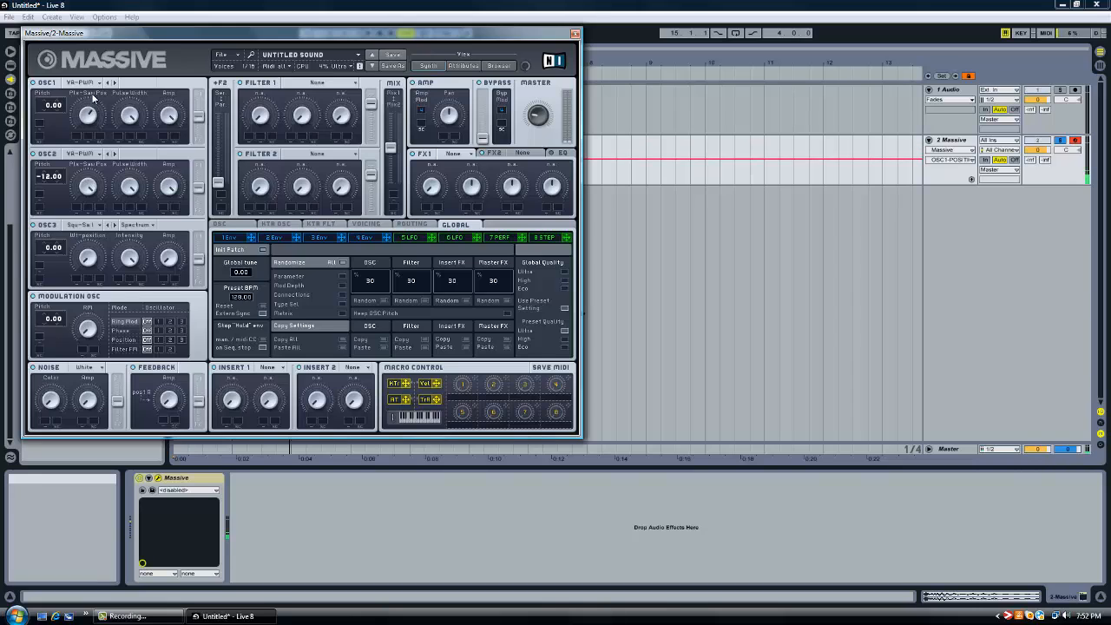
pyautogui.click(379, 237)
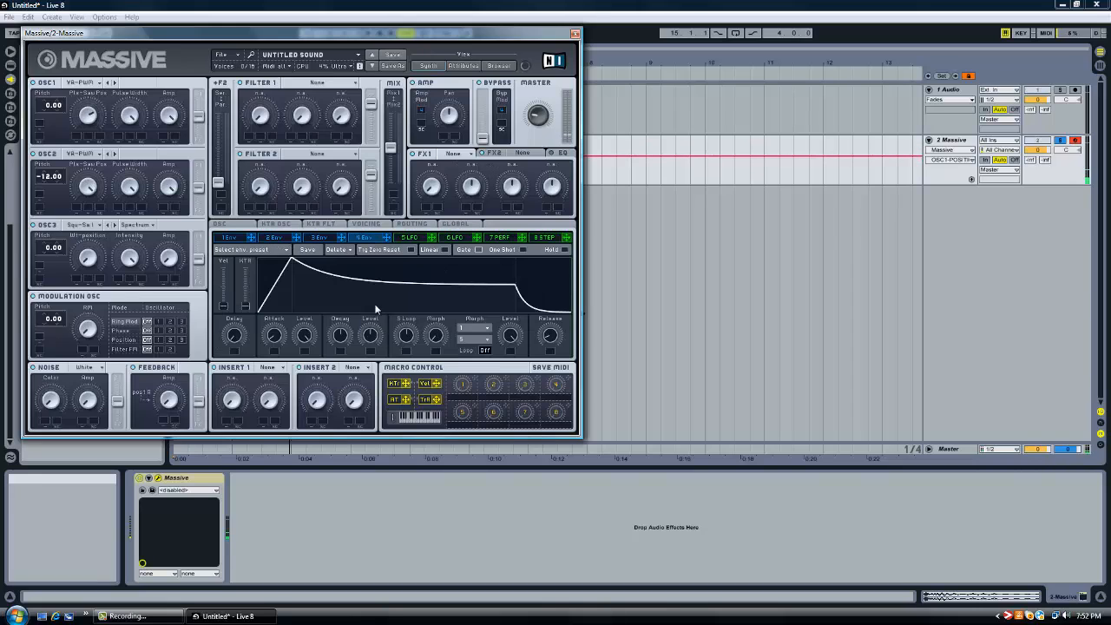
pyautogui.moveTo(372, 333); pyautogui.dragTo(403, 247)
# - Set the FX2 effect to Dimension Expander
pyautogui.click(527, 152)
pyautogui.click(527, 152)
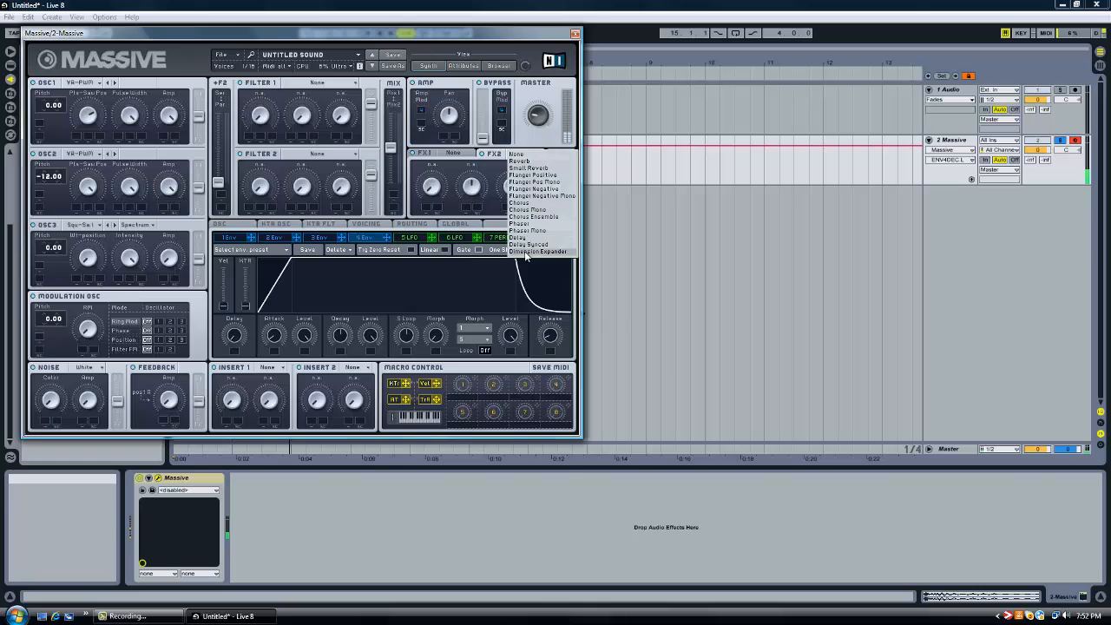
pyautogui.click(526, 252)
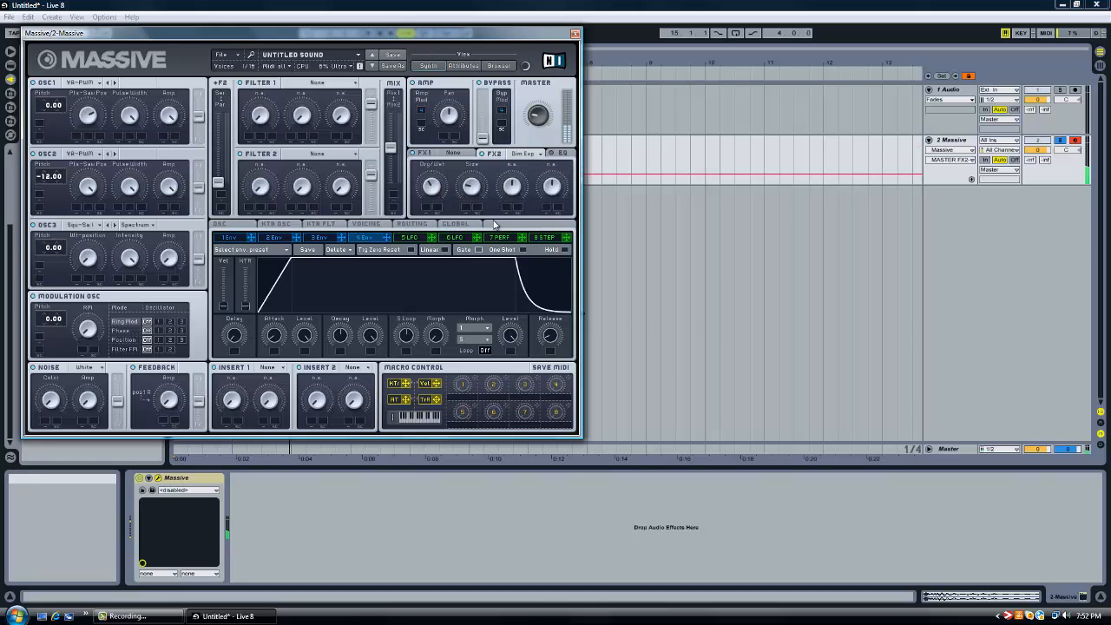
# - Set Massive's voicing to 2 unisono voices, shift the computer keyboard octave to C2–D3, and close the plug-in window
pyautogui.moveTo(494, 220); pyautogui.dragTo(492, 237)
pyautogui.click(368, 224)
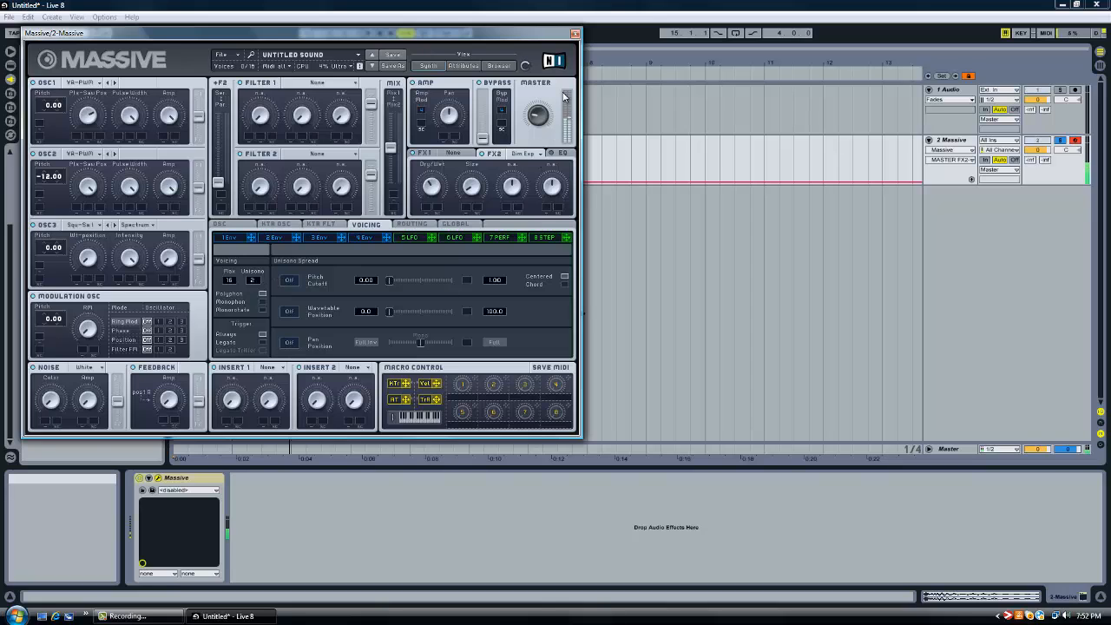
pyautogui.press('z')
pyautogui.click(574, 35)
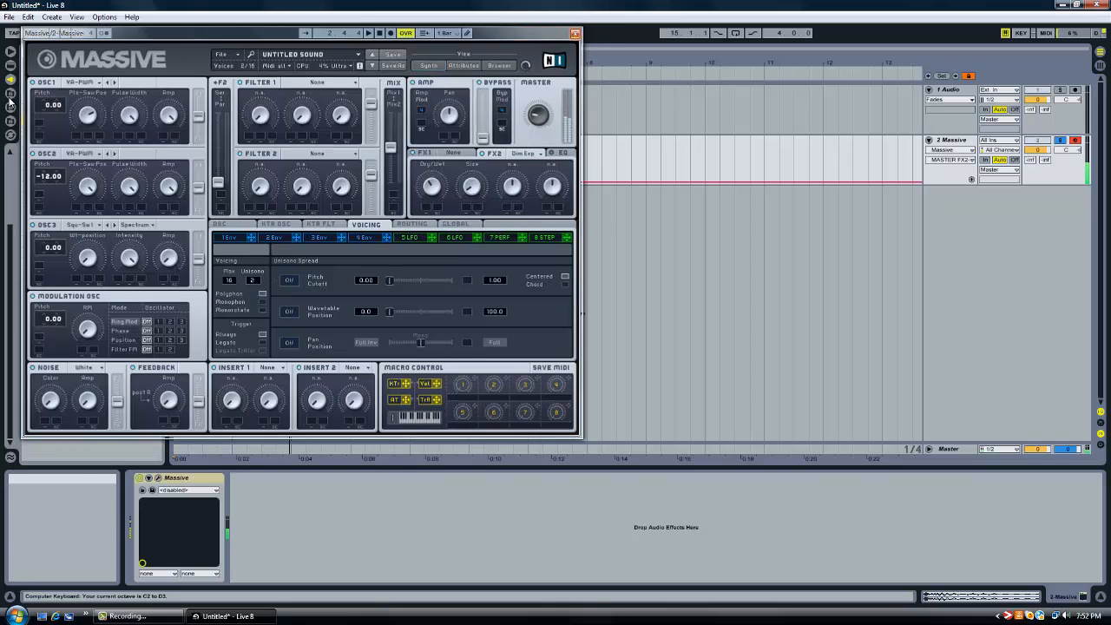
# - Add the Amp audio effect after Massive on the MIDI track and adjust Massive's master volume
pyautogui.click(8, 65)
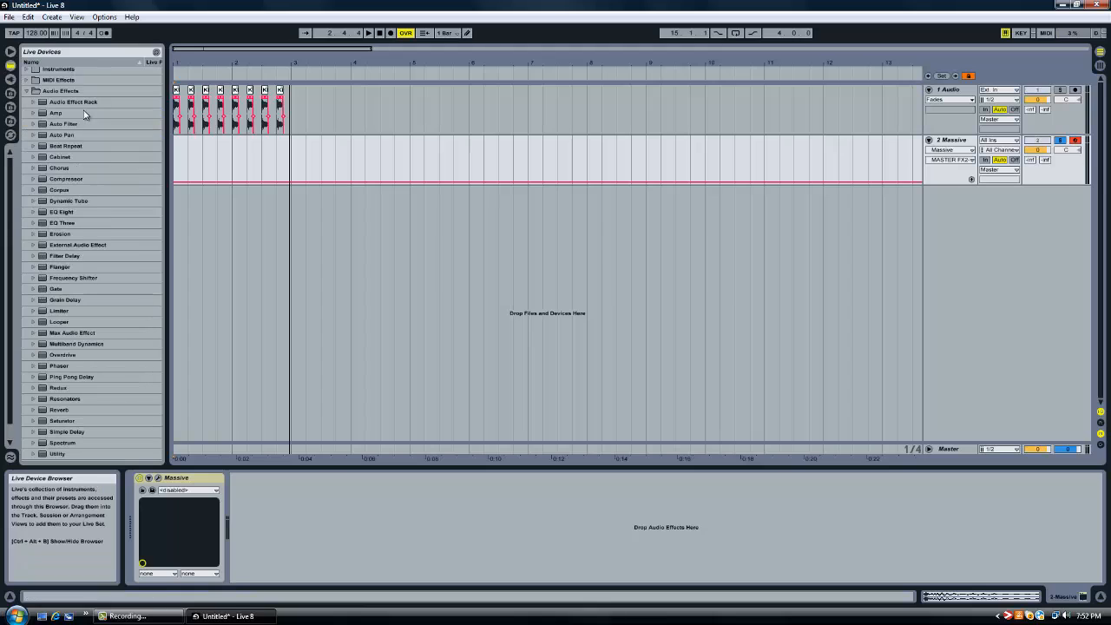
pyautogui.click(54, 113)
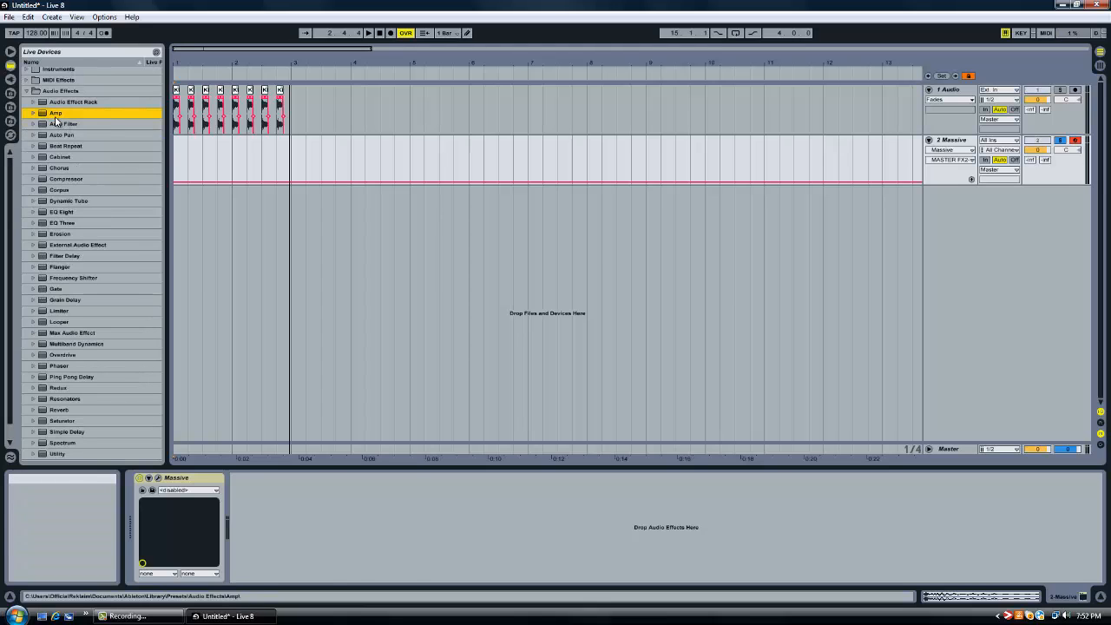
pyautogui.doubleClick(55, 116)
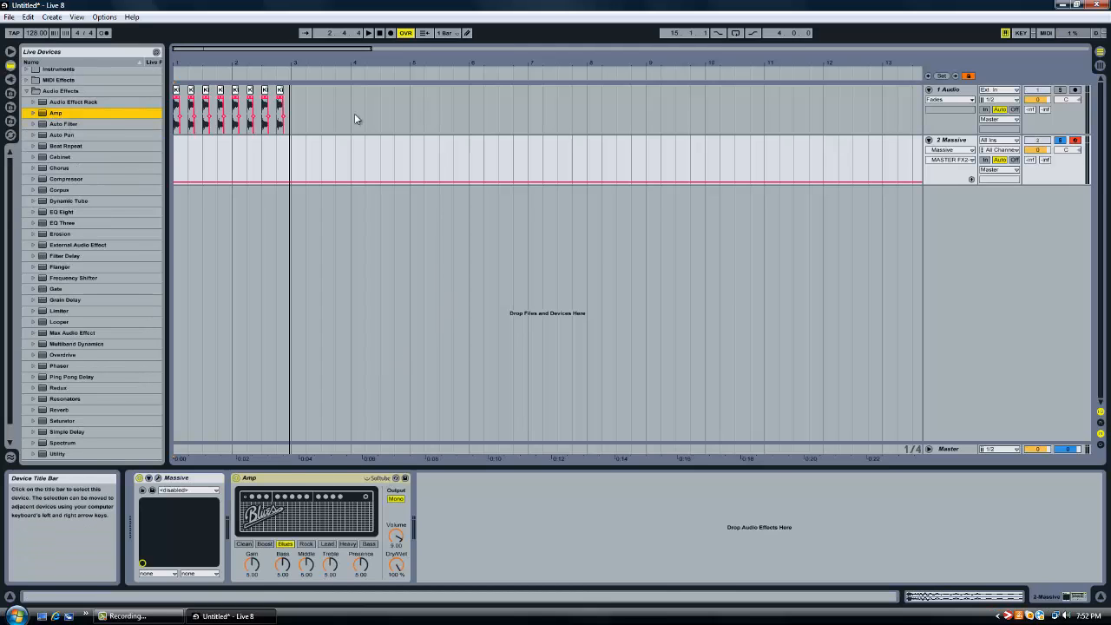
pyautogui.moveTo(274, 69); pyautogui.dragTo(237, 58)
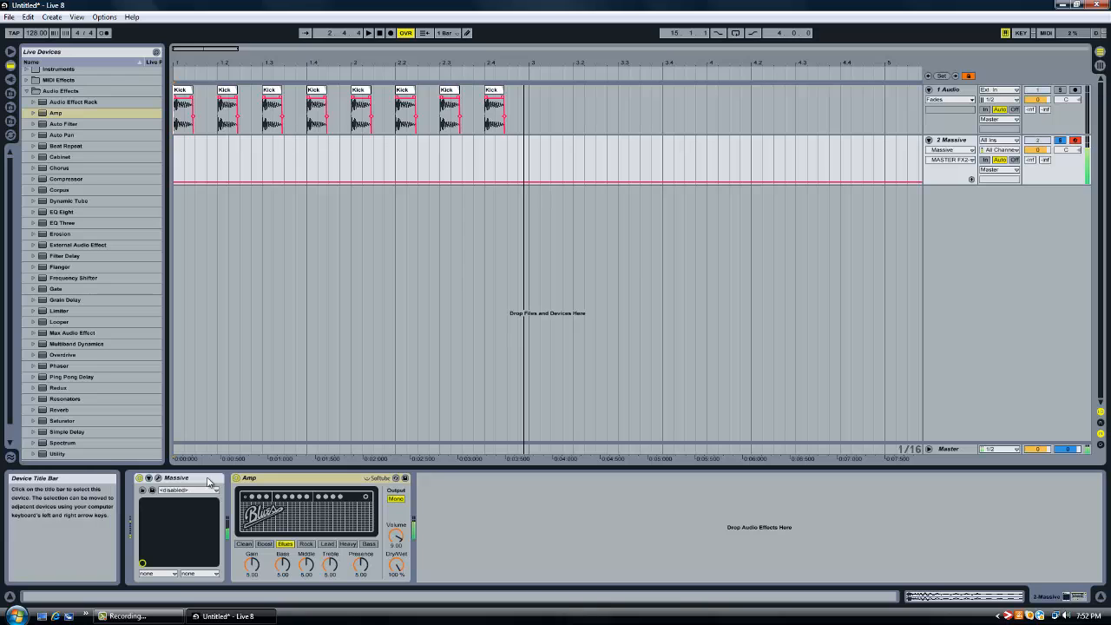
pyautogui.click(158, 479)
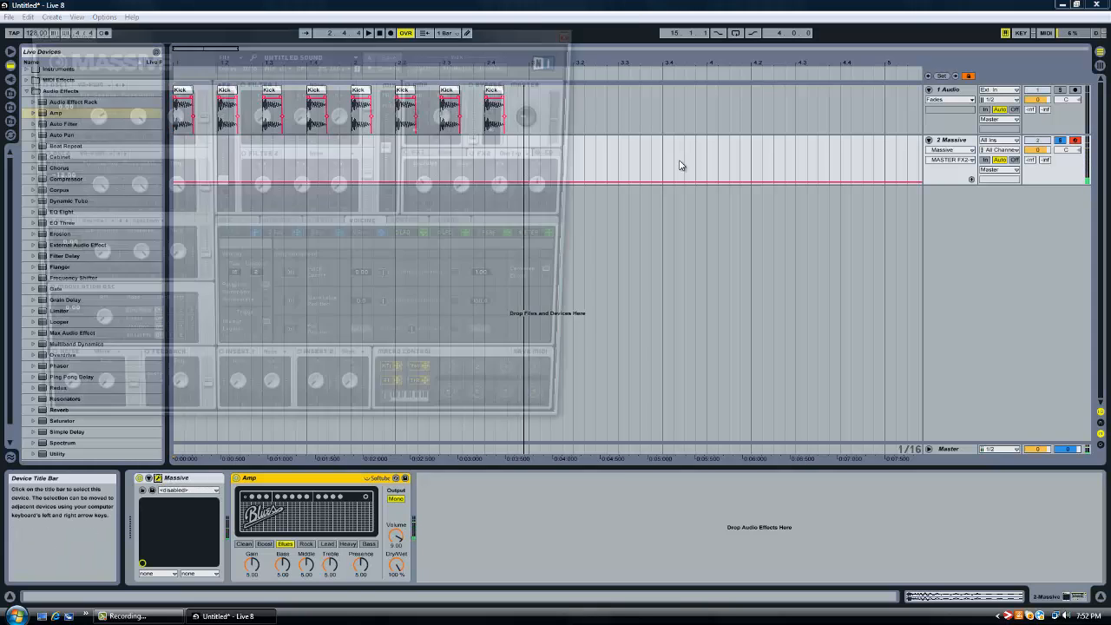
pyautogui.click(575, 34)
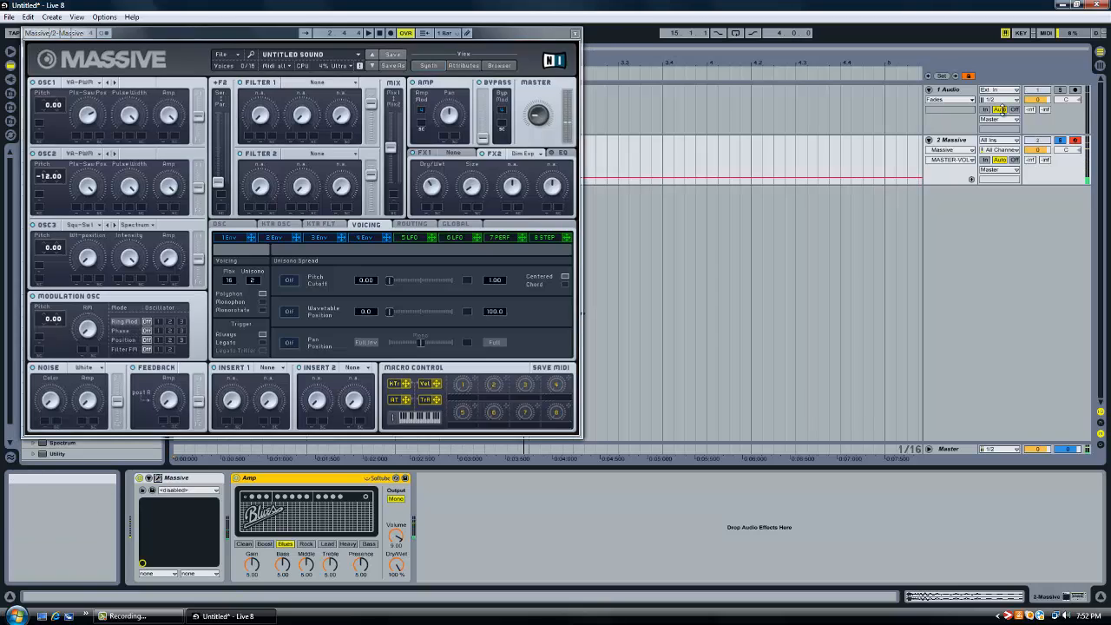
# - Solo the audio track to play back the kick pattern, and turn its solo off again
pyautogui.click(1059, 90)
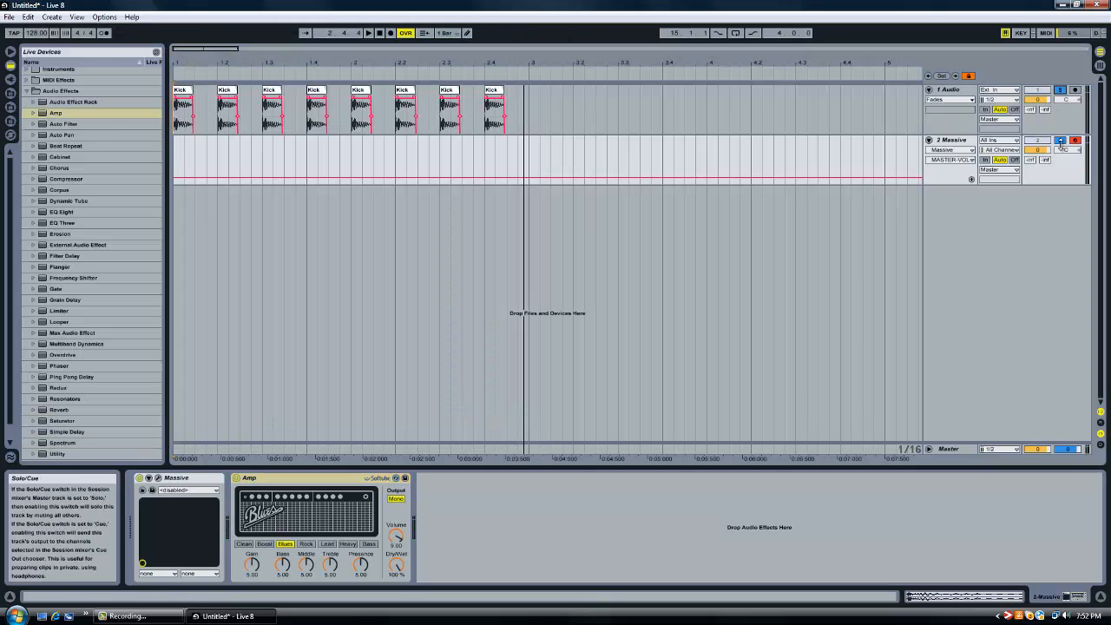
pyautogui.press('space')
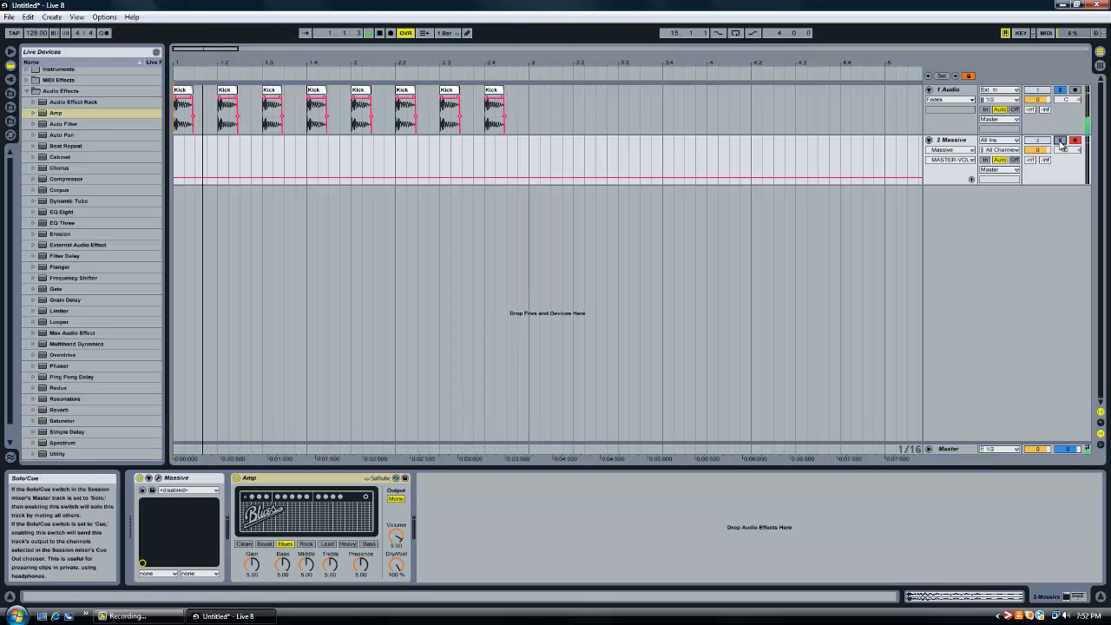
pyautogui.click(1060, 91)
pyautogui.press('space')
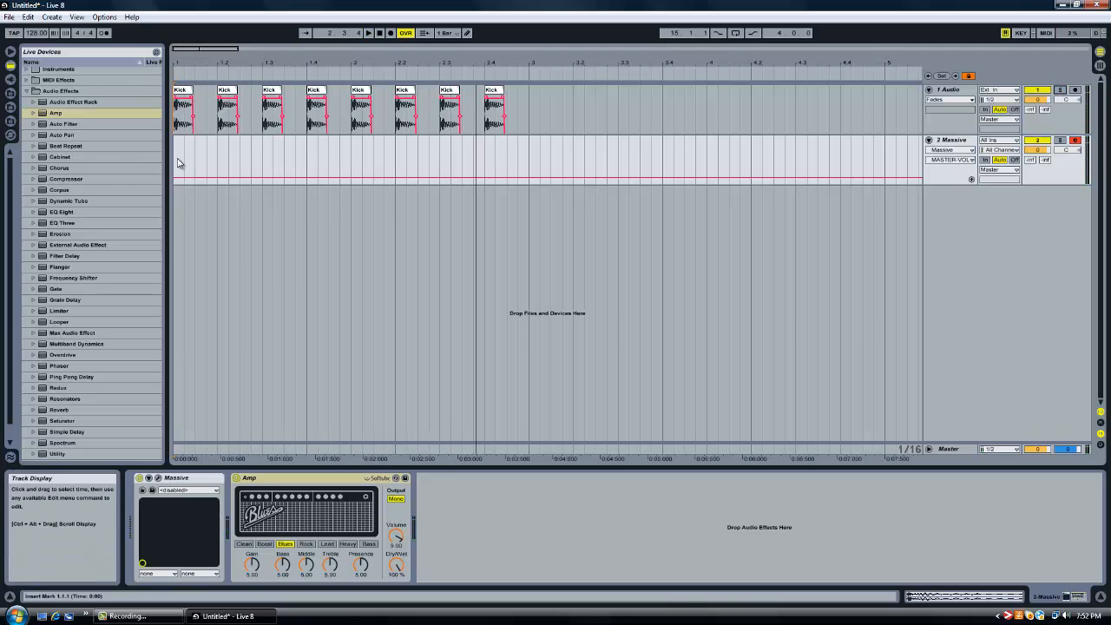
# - Insert a MIDI clip on the Massive track from 1.1.1 to 2.4.3 and open it in the note editor
pyautogui.moveTo(178, 162); pyautogui.dragTo(511, 165)
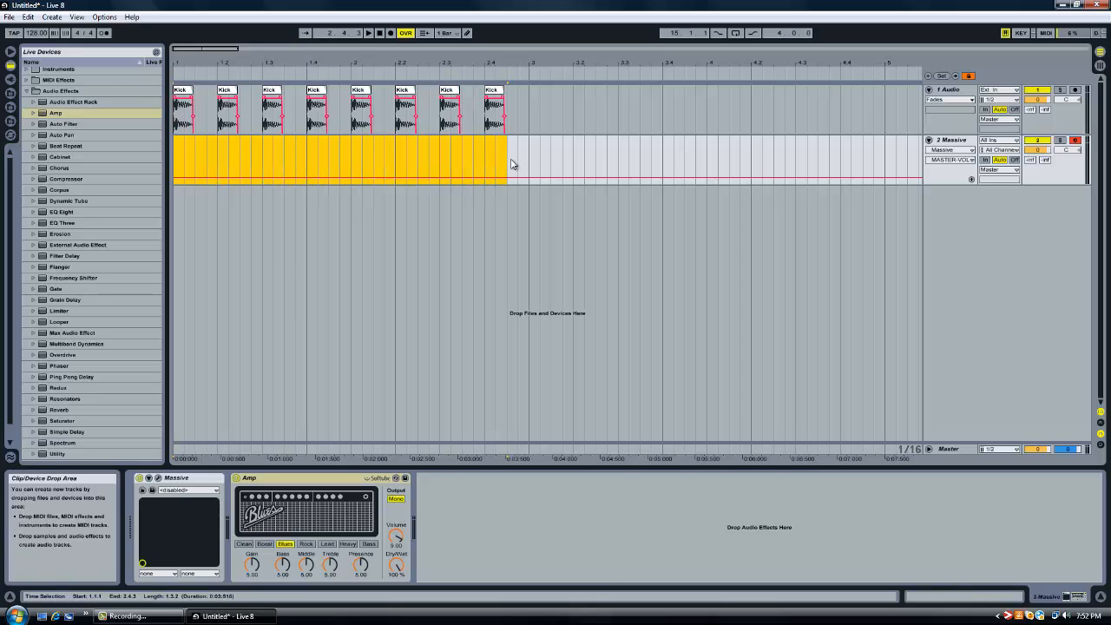
pyautogui.rightClick(188, 138)
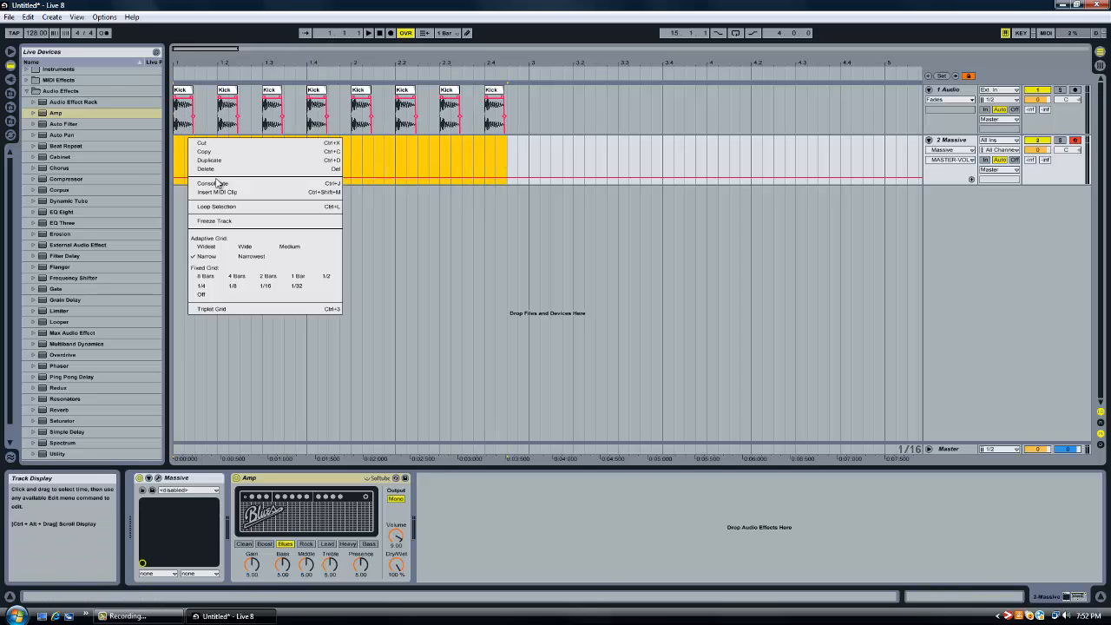
pyautogui.click(218, 185)
pyautogui.doubleClick(219, 145)
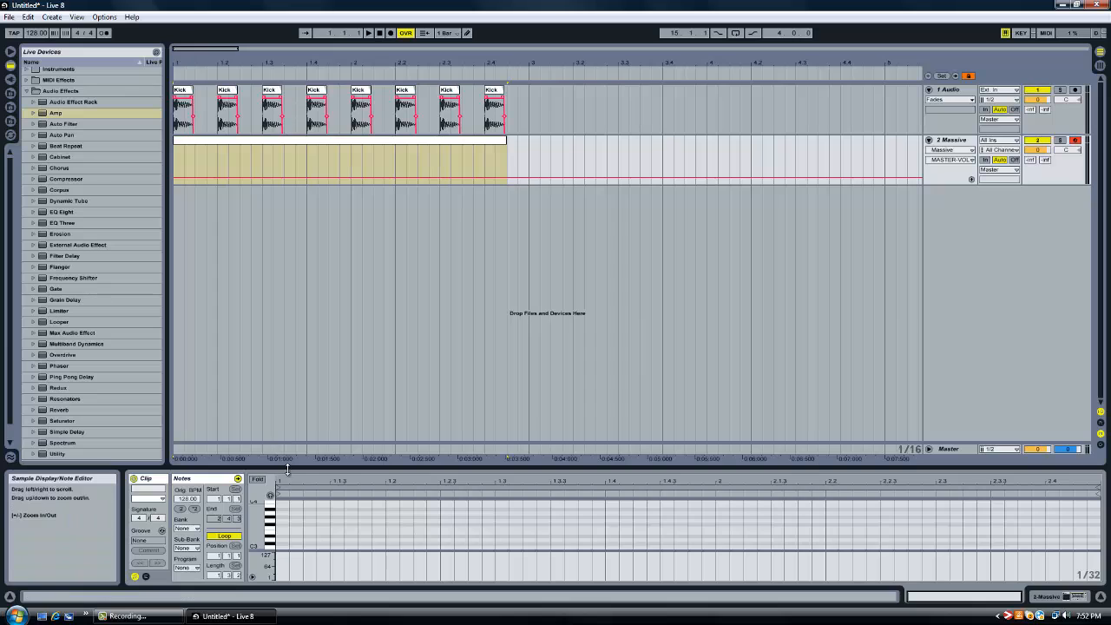
# - Draw one sustained C2 note across the full length of the Massive clip and play it back
pyautogui.moveTo(339, 467); pyautogui.dragTo(338, 290)
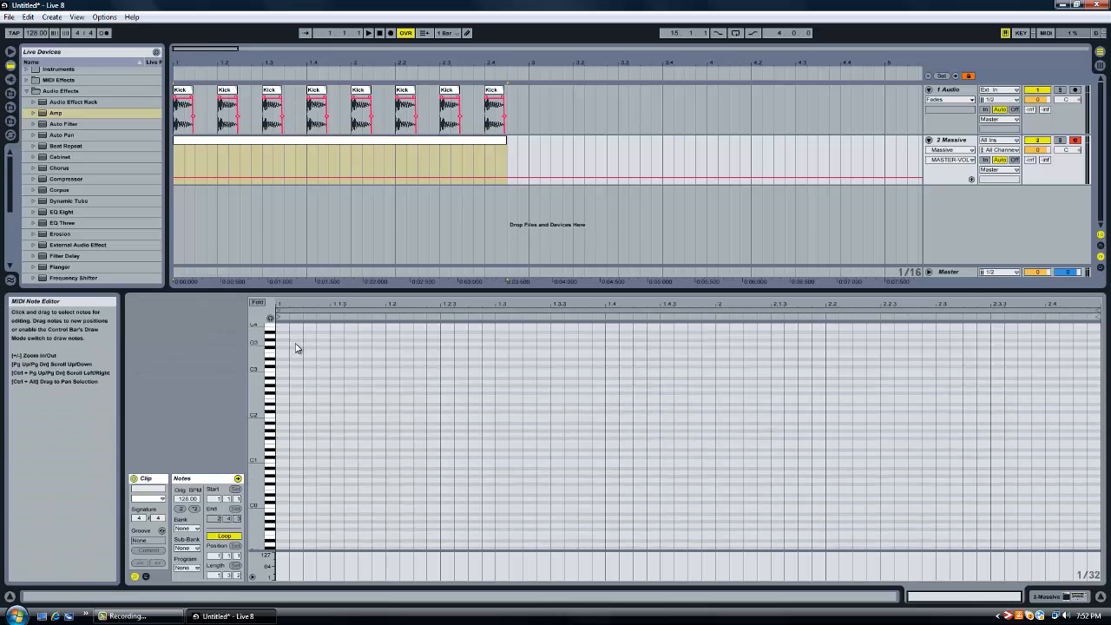
pyautogui.scroll(-1, 295, 347)
pyautogui.moveTo(367, 294); pyautogui.dragTo(391, 179)
pyautogui.scroll(1, 300, 260)
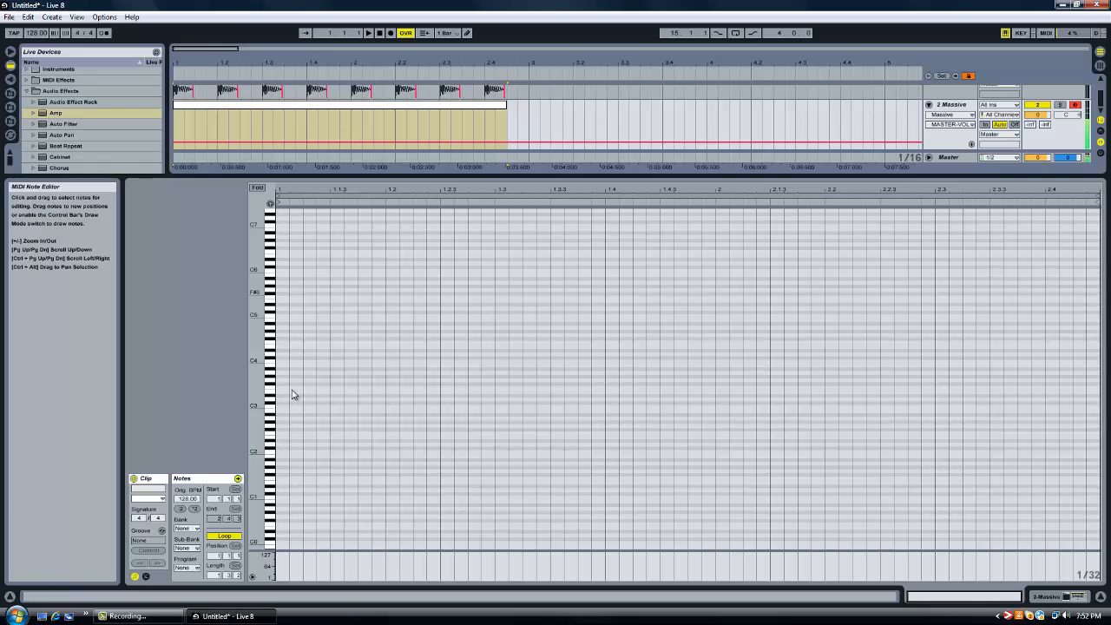
pyautogui.doubleClick(285, 453)
pyautogui.moveTo(400, 434); pyautogui.dragTo(1099, 442)
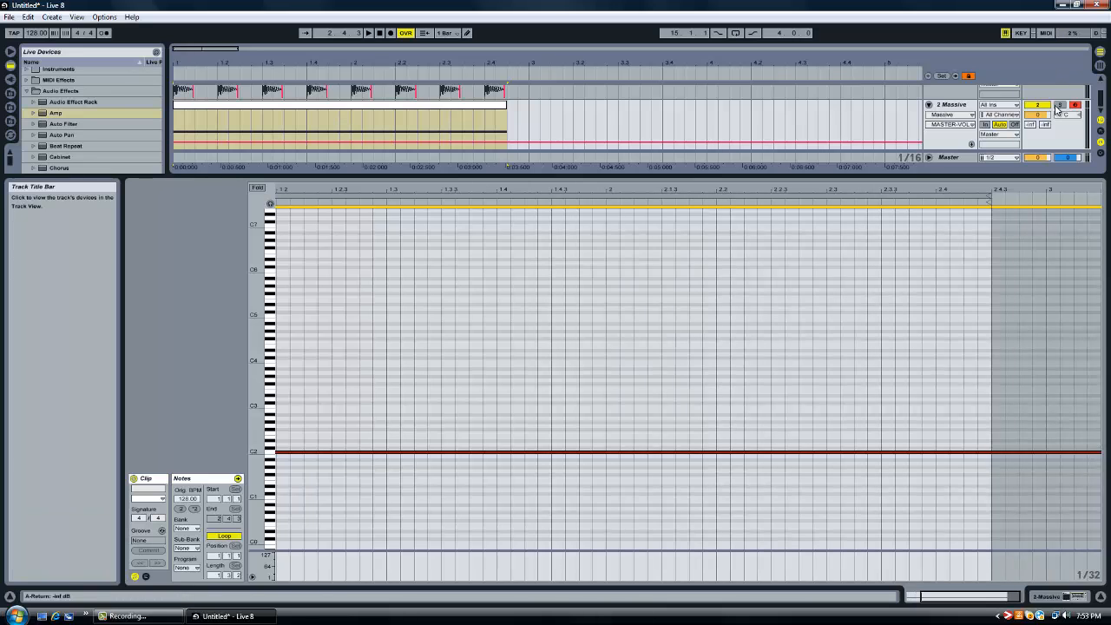
pyautogui.click(1058, 106)
pyautogui.press('space')
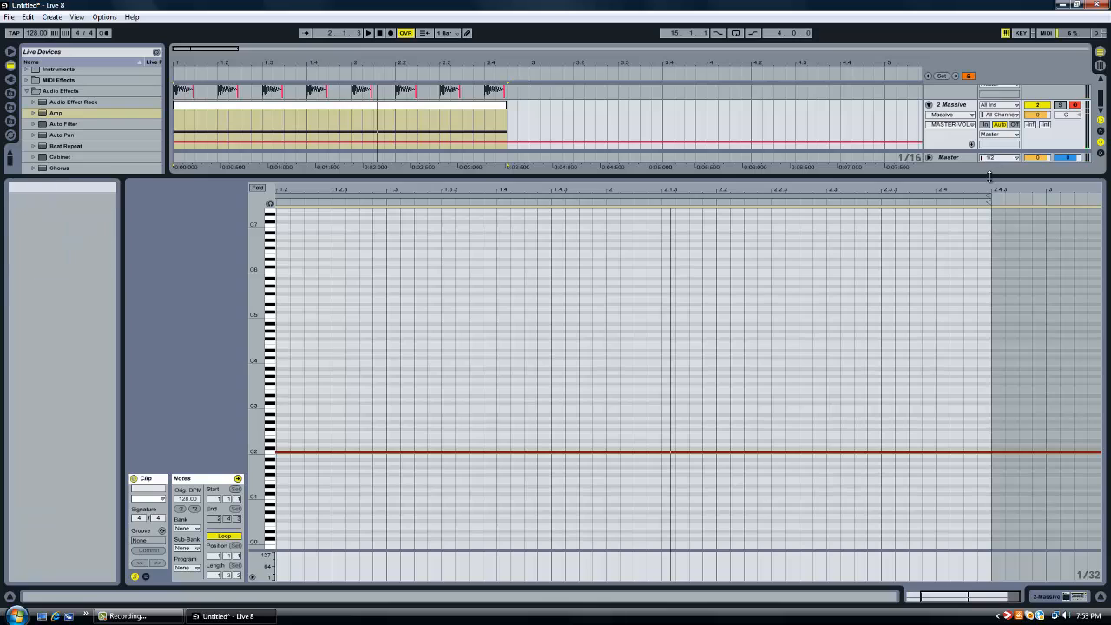
# - Shrink the note editor, show the Massive track's devices, and add a Compressor after Amp
pyautogui.moveTo(989, 177); pyautogui.dragTo(859, 521)
pyautogui.doubleClick(950, 141)
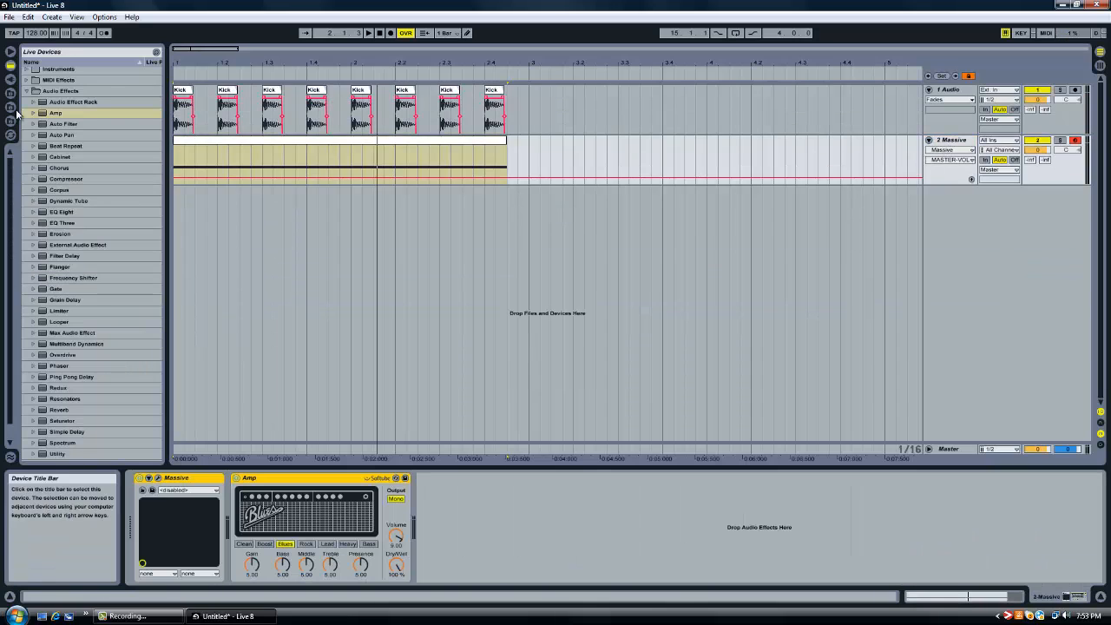
pyautogui.click(76, 179)
pyautogui.doubleClick(77, 179)
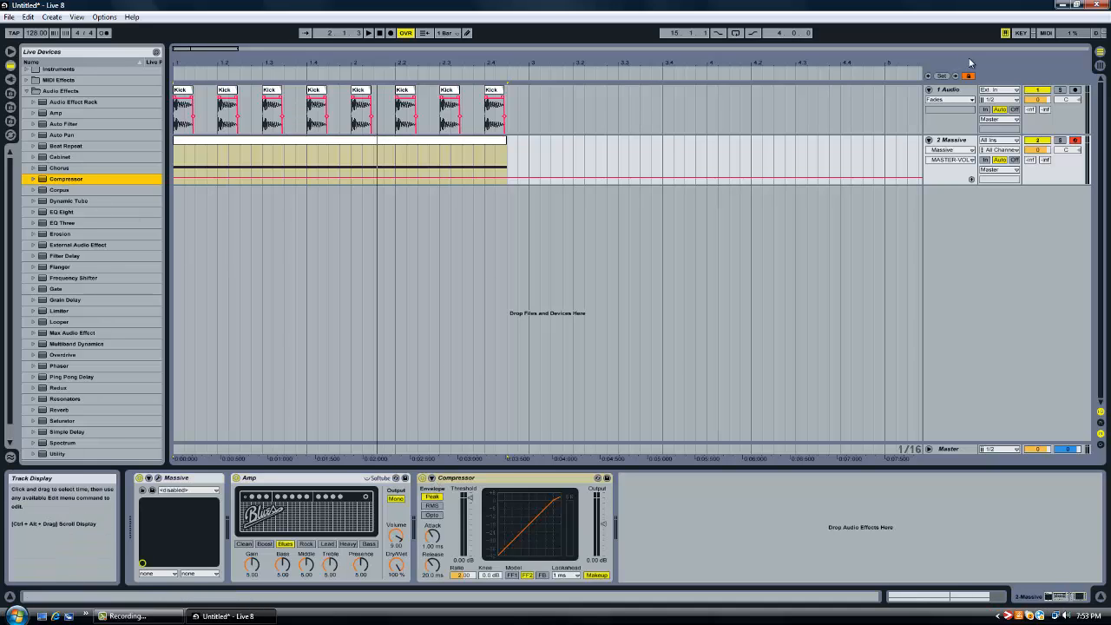
# - Rename the audio track as Kick and return to the Massive track's device chain
pyautogui.click(949, 92)
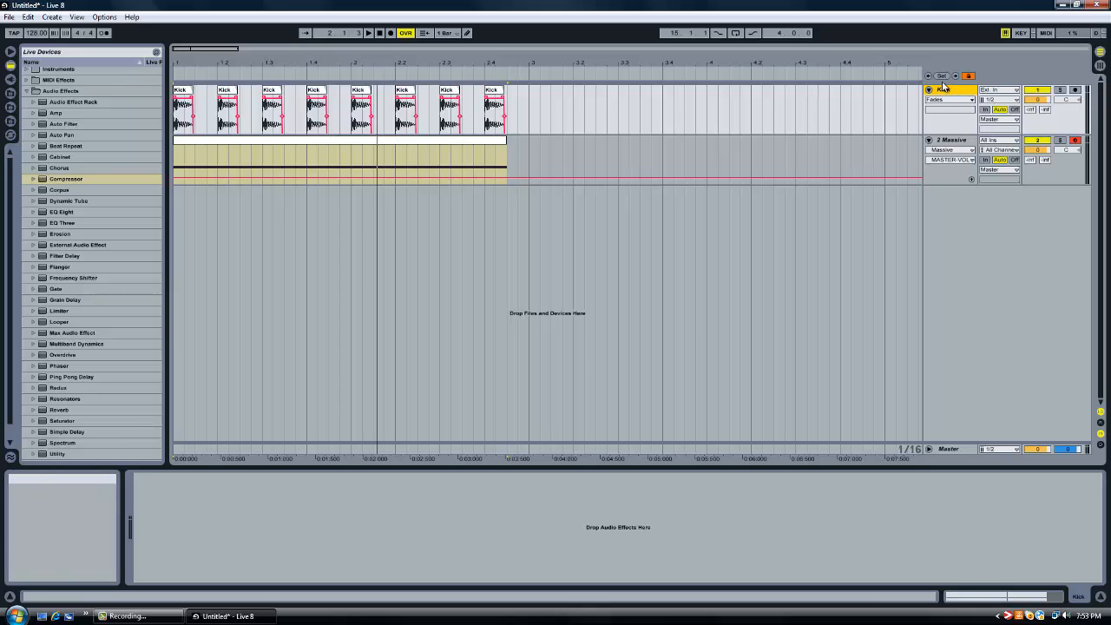
pyautogui.click(952, 142)
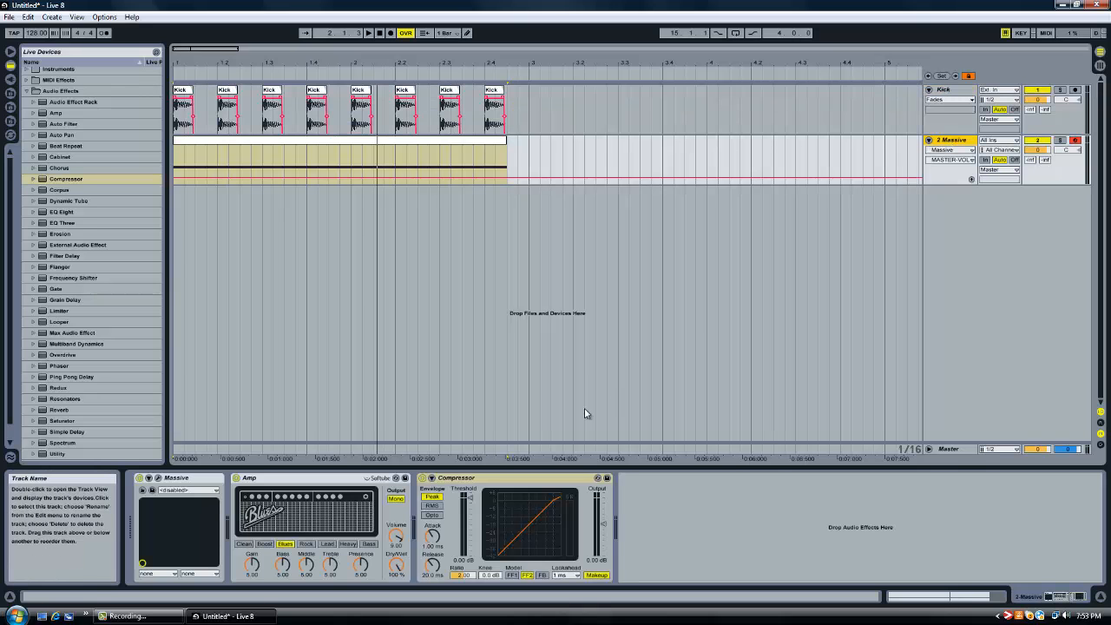
# - Expand the Compressor, enable its sidechain, and set the sidechain audio source to Kick
pyautogui.click(445, 482)
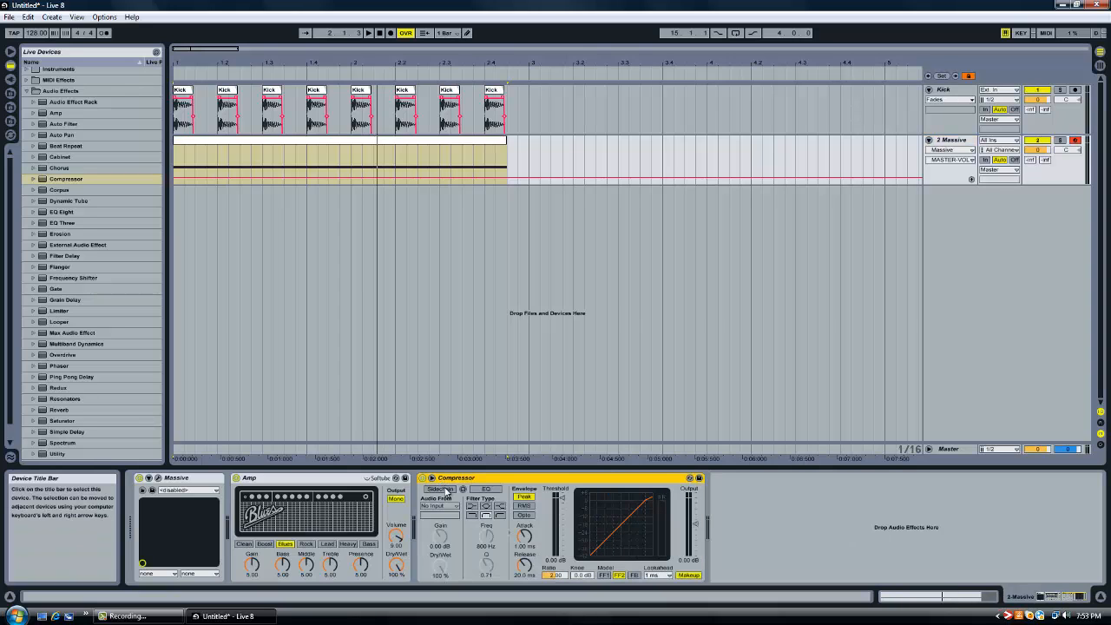
pyautogui.click(446, 489)
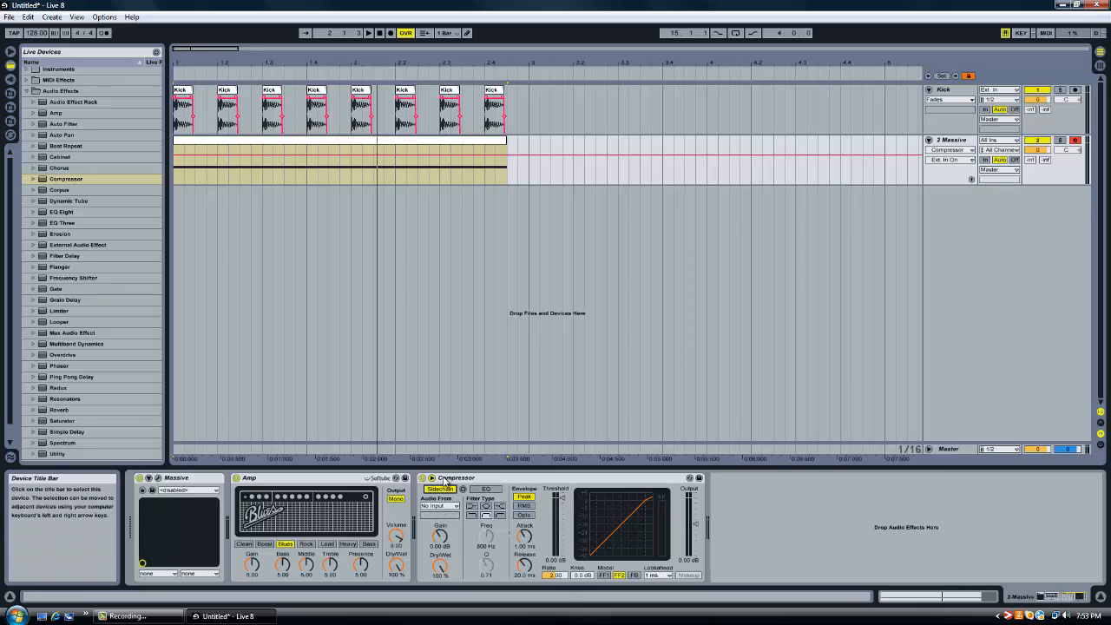
pyautogui.click(437, 505)
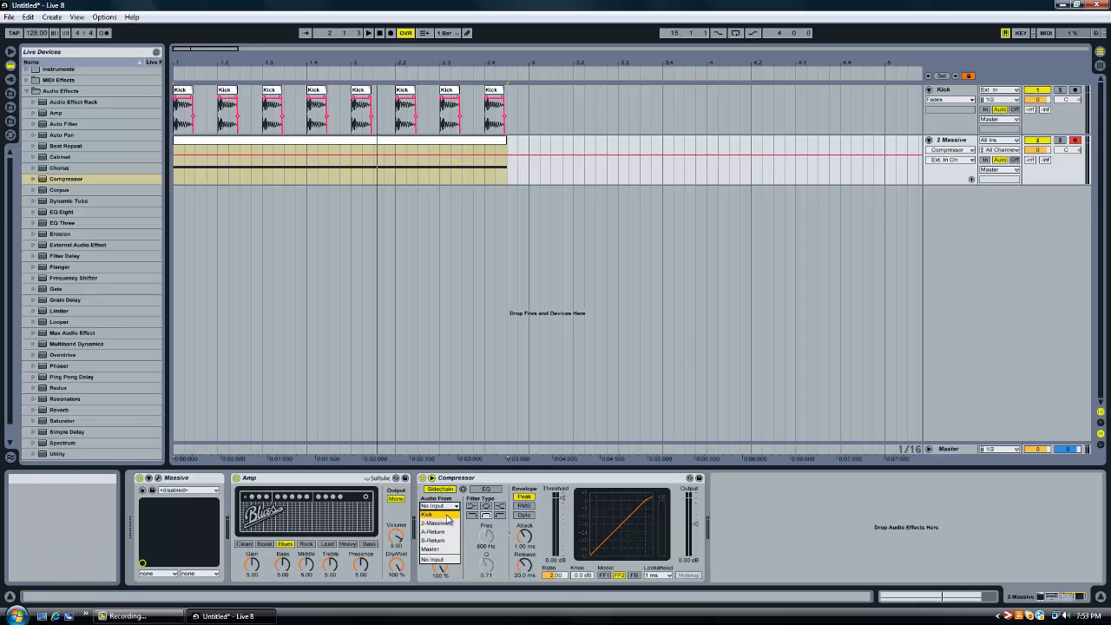
pyautogui.click(446, 515)
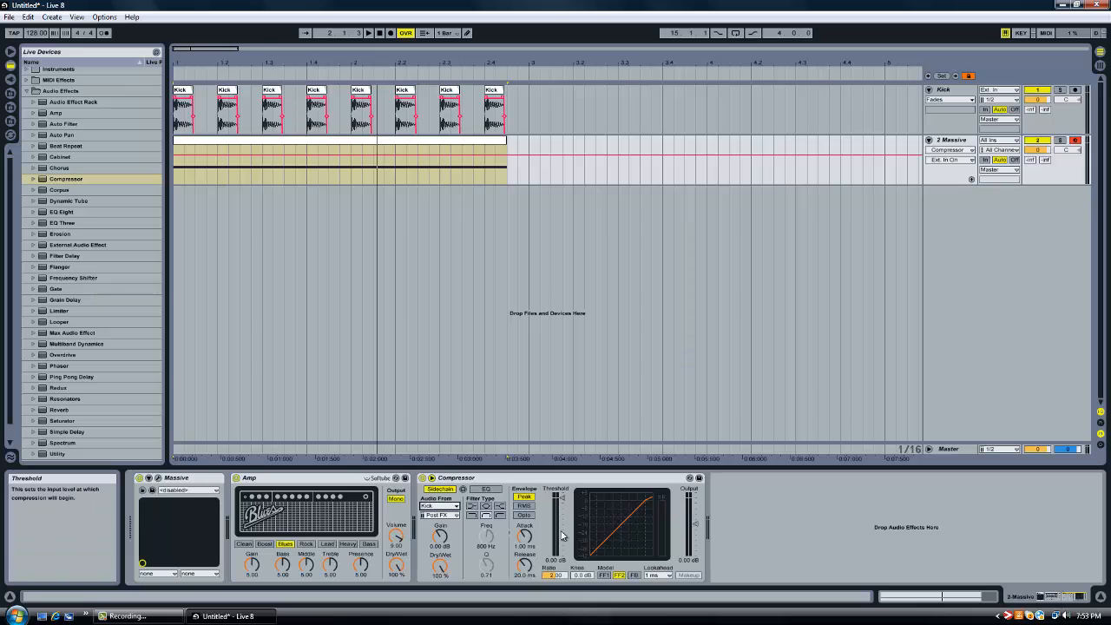
# - Set the Compressor's ratio to 1.00 and its threshold to -33.2 dB
pyautogui.moveTo(561, 501)
pyautogui.mouseDown()
pyautogui.moveTo(561, 550)
pyautogui.moveTo(561, 500)
pyautogui.mouseUp()
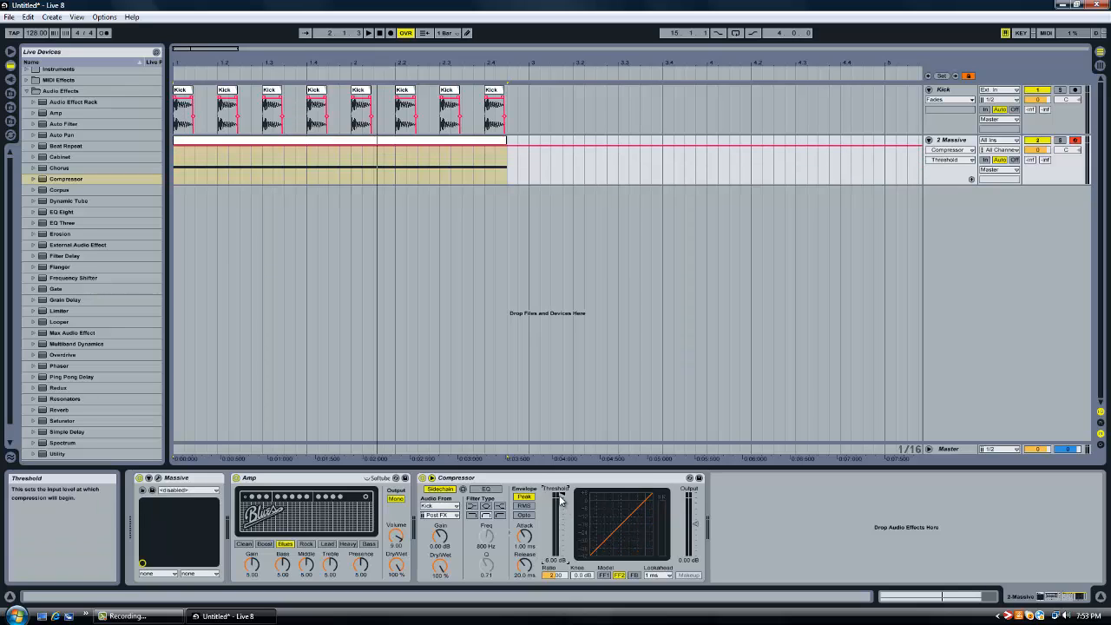
pyautogui.click(549, 576)
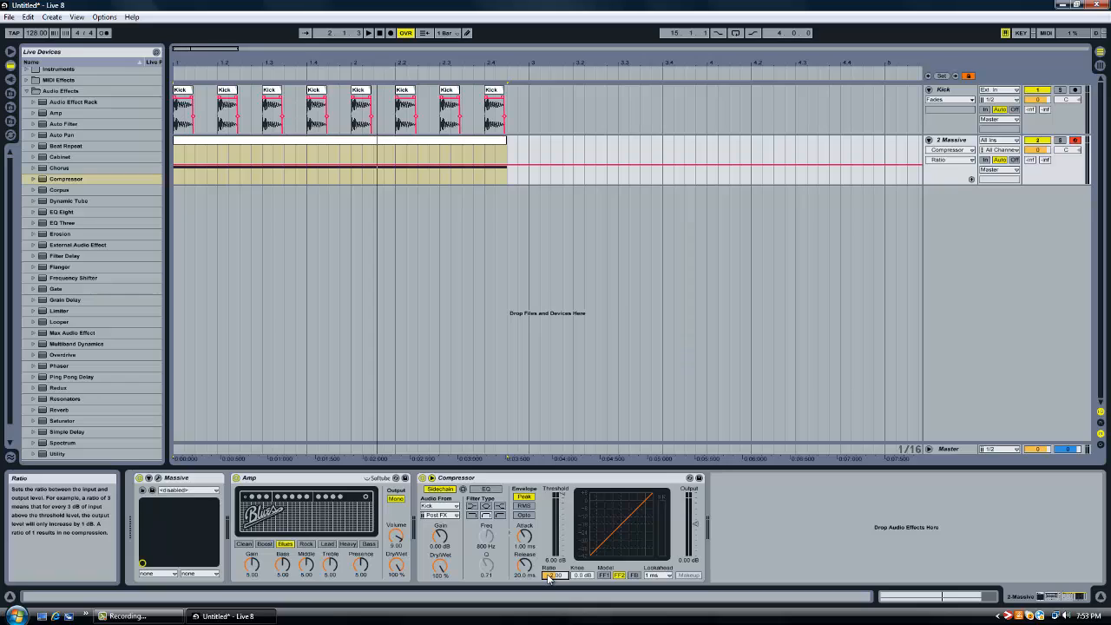
pyautogui.moveTo(549, 579); pyautogui.dragTo(548, 607)
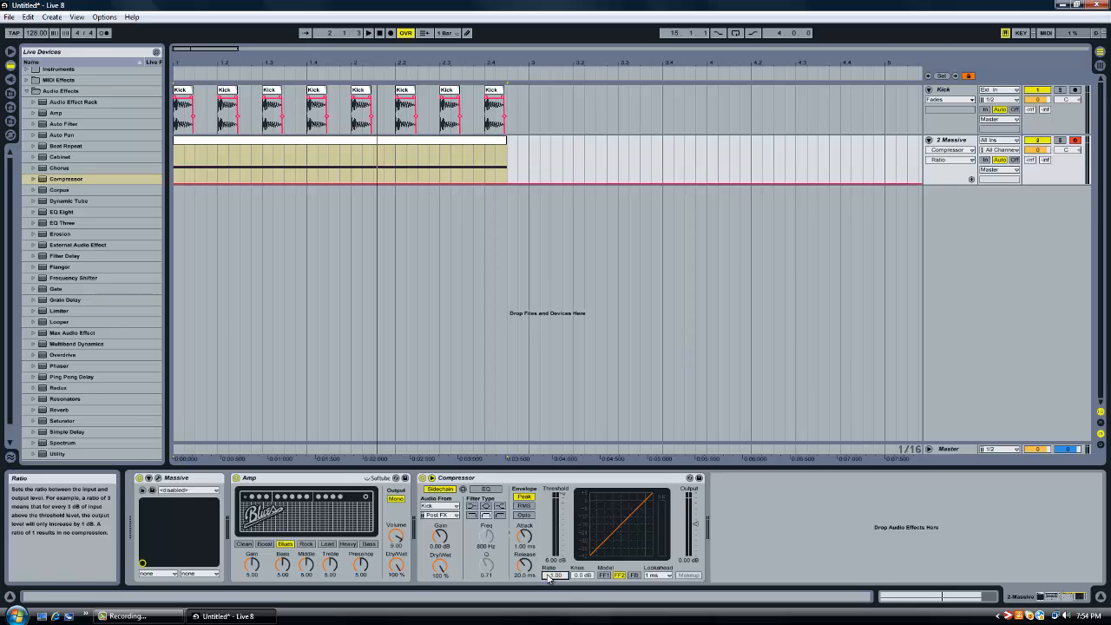
pyautogui.moveTo(564, 497); pyautogui.dragTo(558, 586)
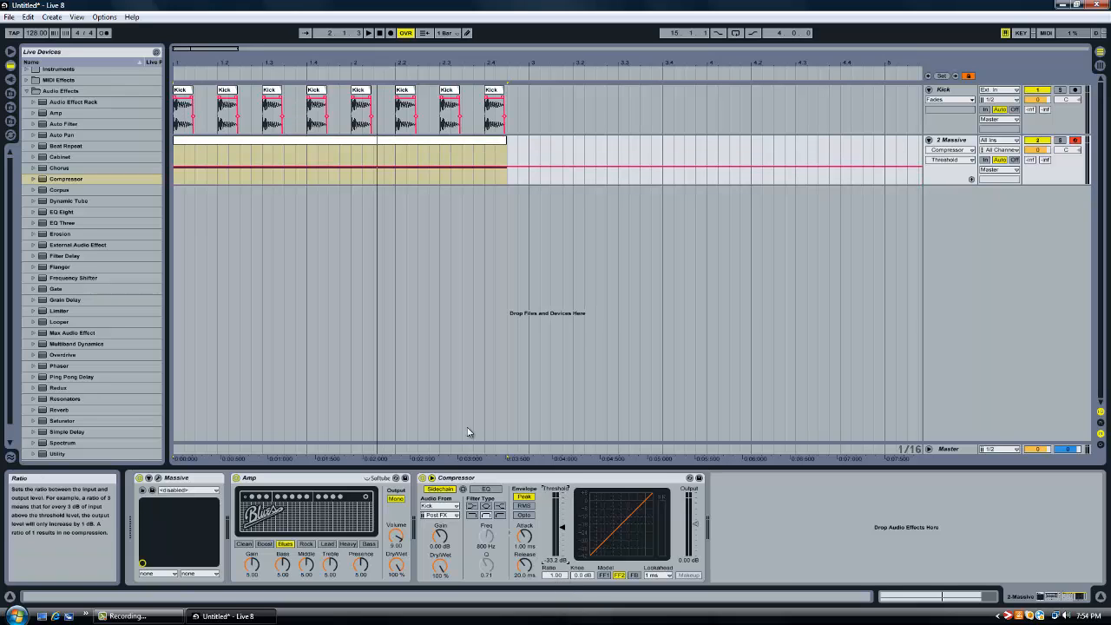
# - Delete the Compressor from the Massive track and add a fresh Compressor in its place
pyautogui.rightClick(486, 477)
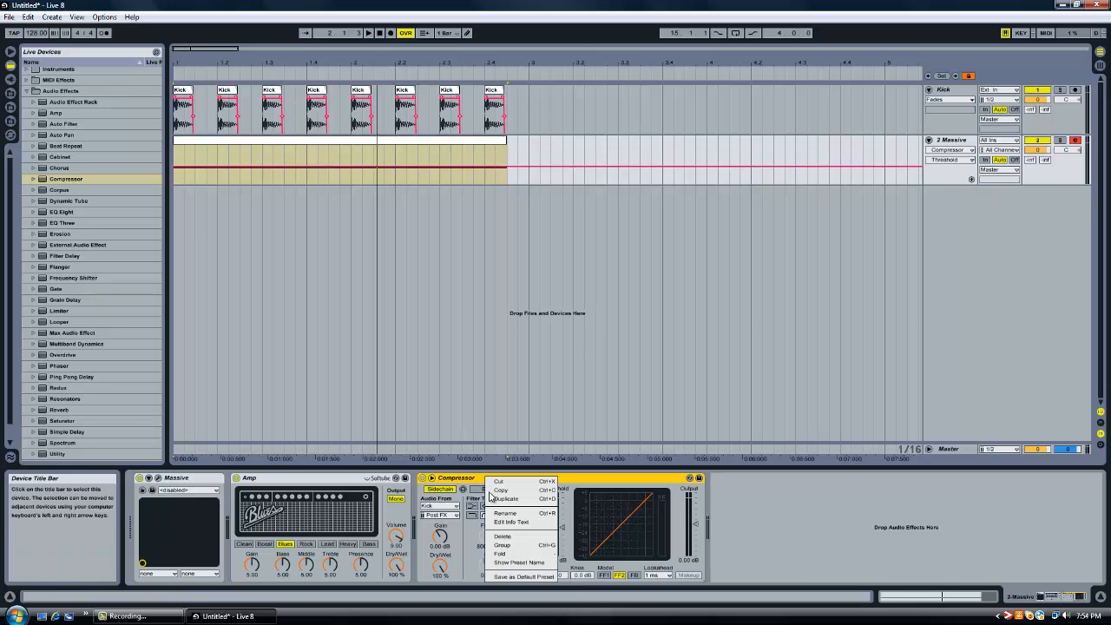
pyautogui.click(508, 536)
pyautogui.doubleClick(74, 180)
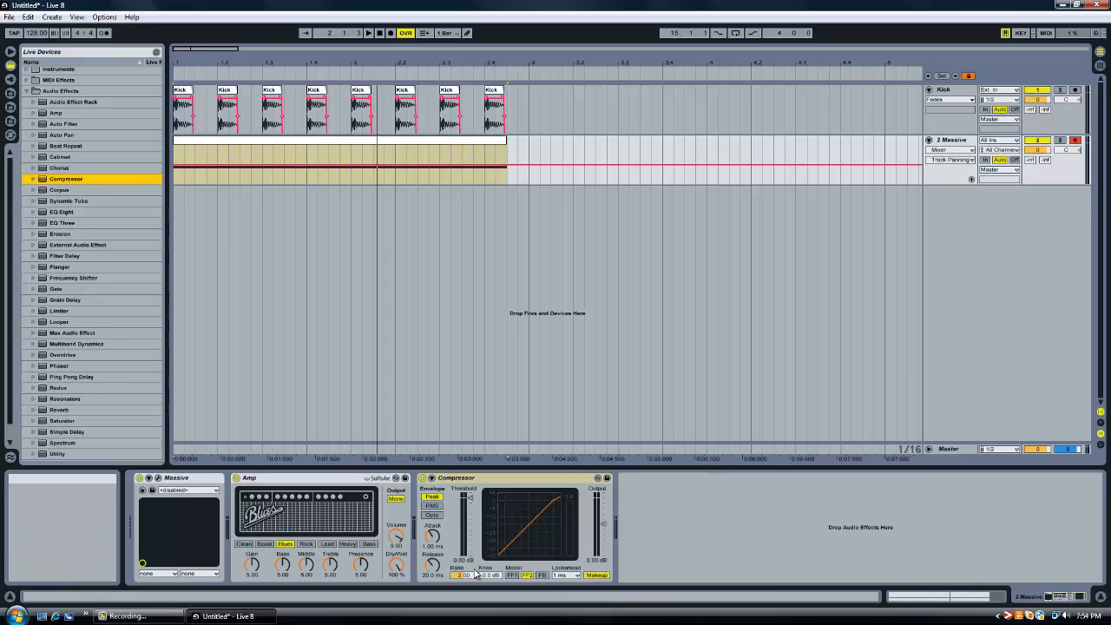
# - Expand the Compressor, enable its sidechain with Kick as the audio source, and set the threshold to -25.0 dB
pyautogui.click(431, 478)
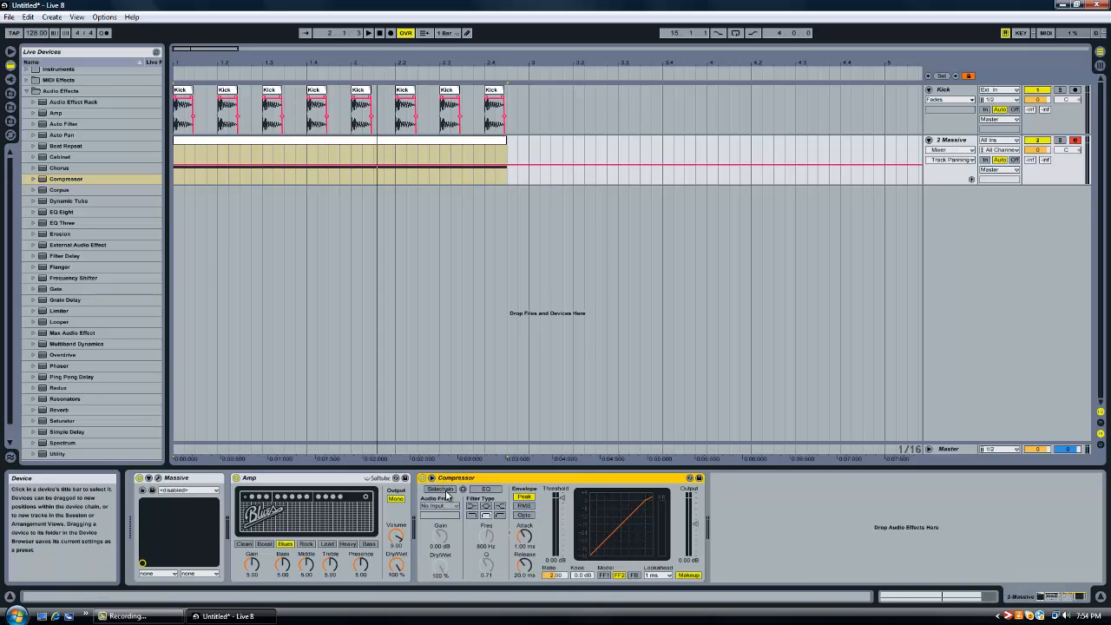
pyautogui.click(441, 490)
pyautogui.click(441, 506)
pyautogui.click(443, 517)
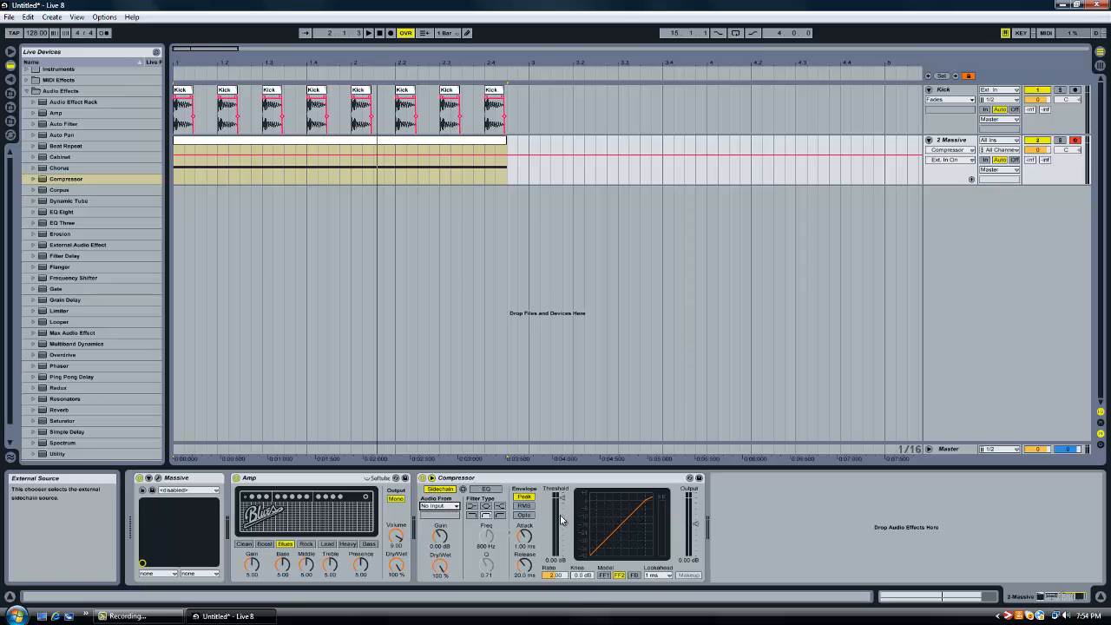
pyautogui.click(556, 561)
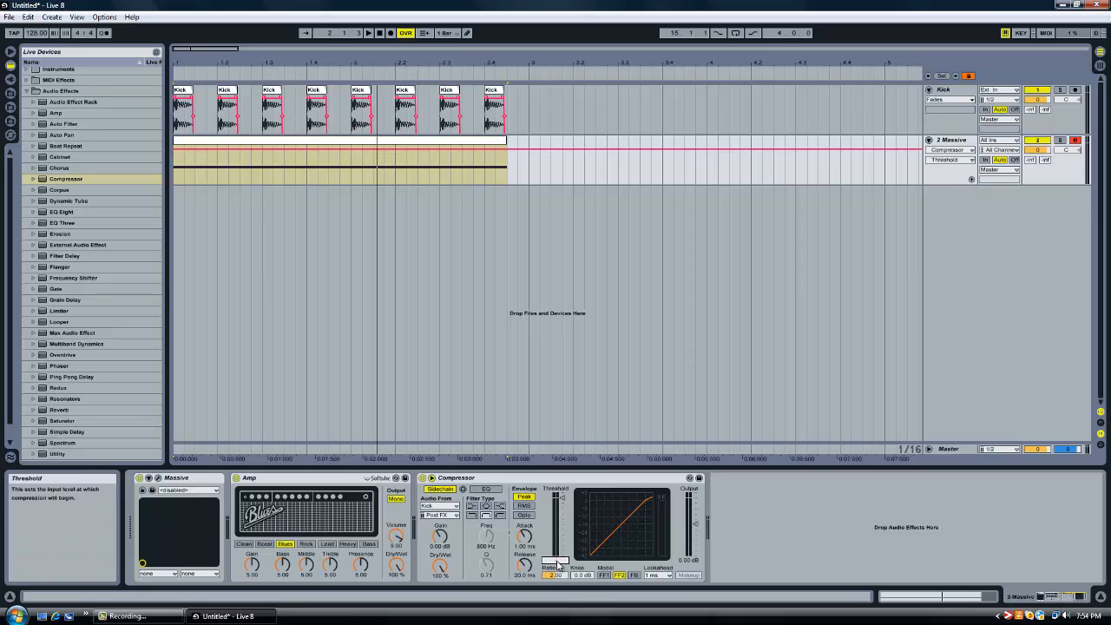
pyautogui.moveTo(558, 564); pyautogui.dragTo(558, 566)
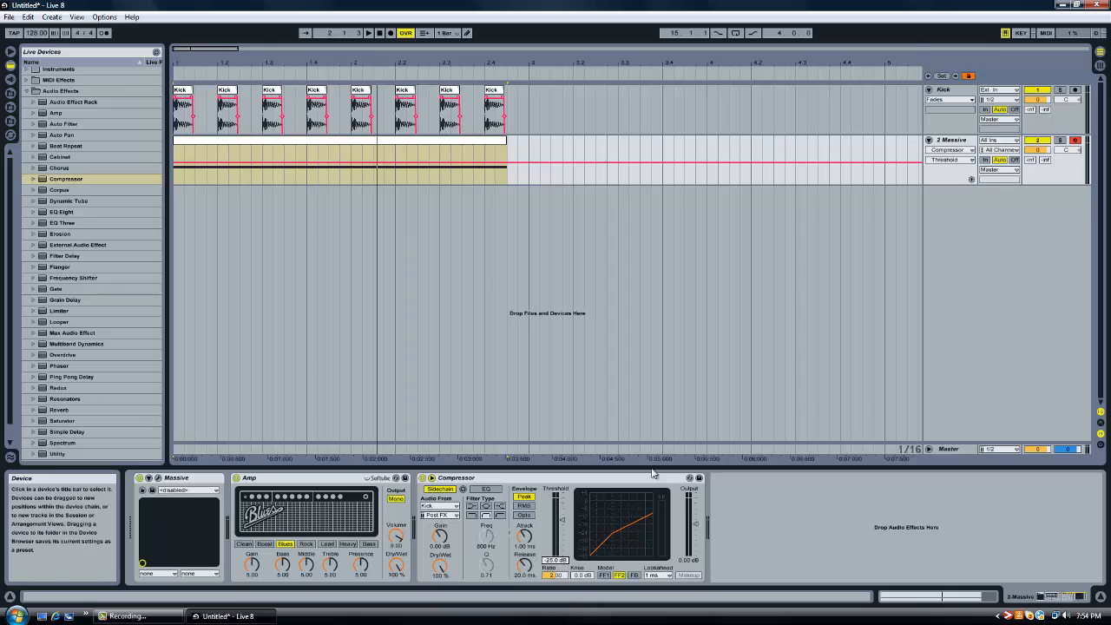
# - Check the Kick track, return to the Massive track's devices, and play the arrangement from the start
pyautogui.click(958, 90)
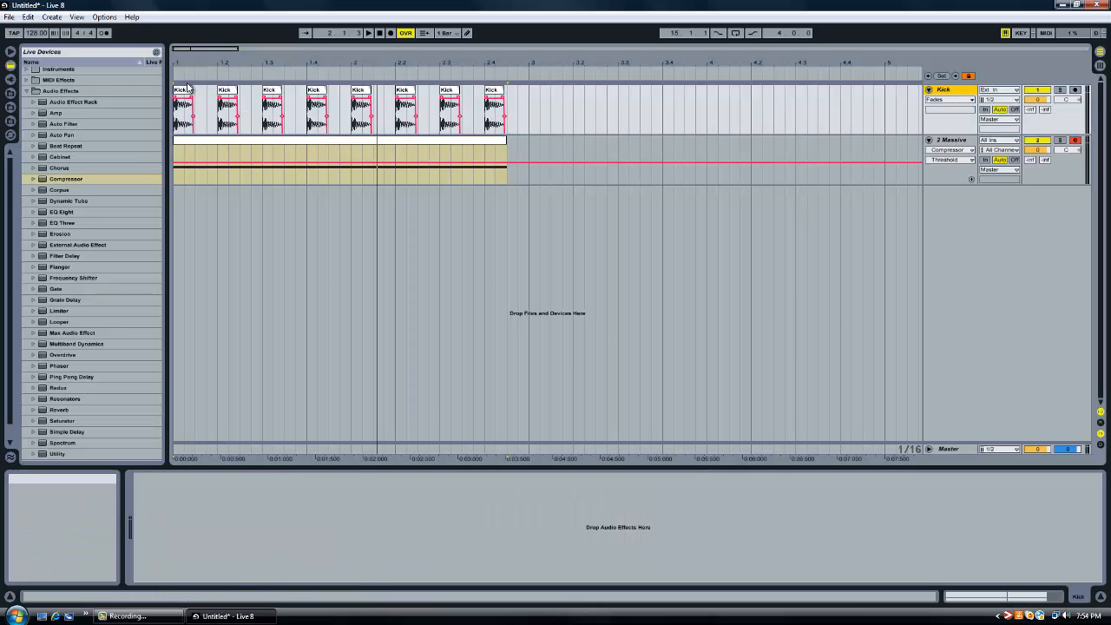
pyautogui.click(206, 142)
pyautogui.click(951, 141)
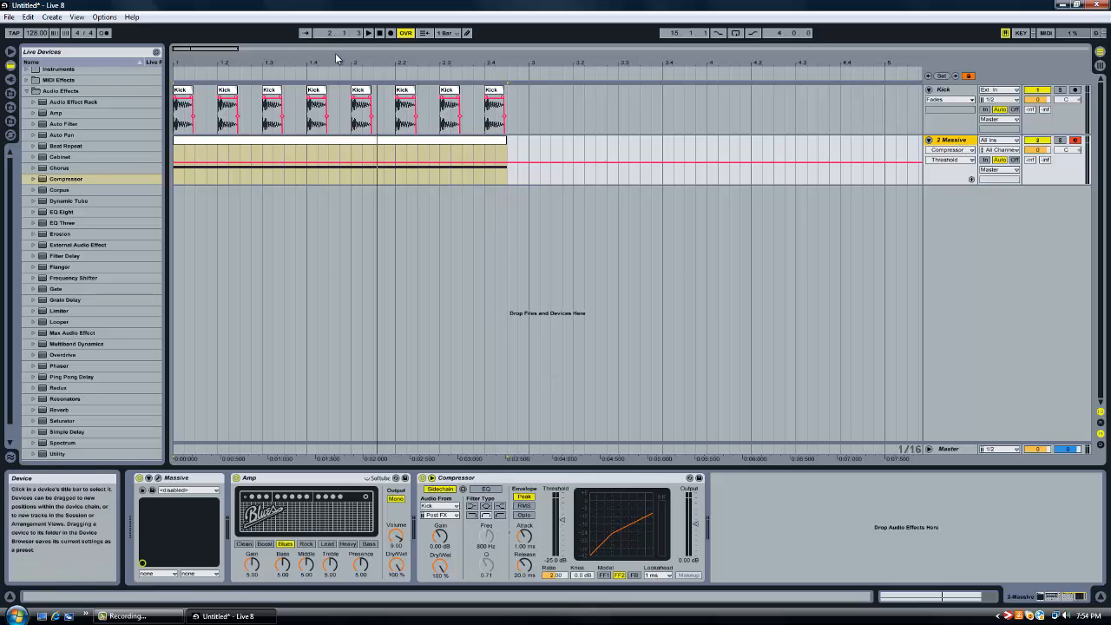
pyautogui.moveTo(257, 49)
pyautogui.mouseDown()
pyautogui.moveTo(257, 200)
pyautogui.moveTo(264, 50)
pyautogui.moveTo(264, 59)
pyautogui.mouseUp()
pyautogui.click(380, 33)
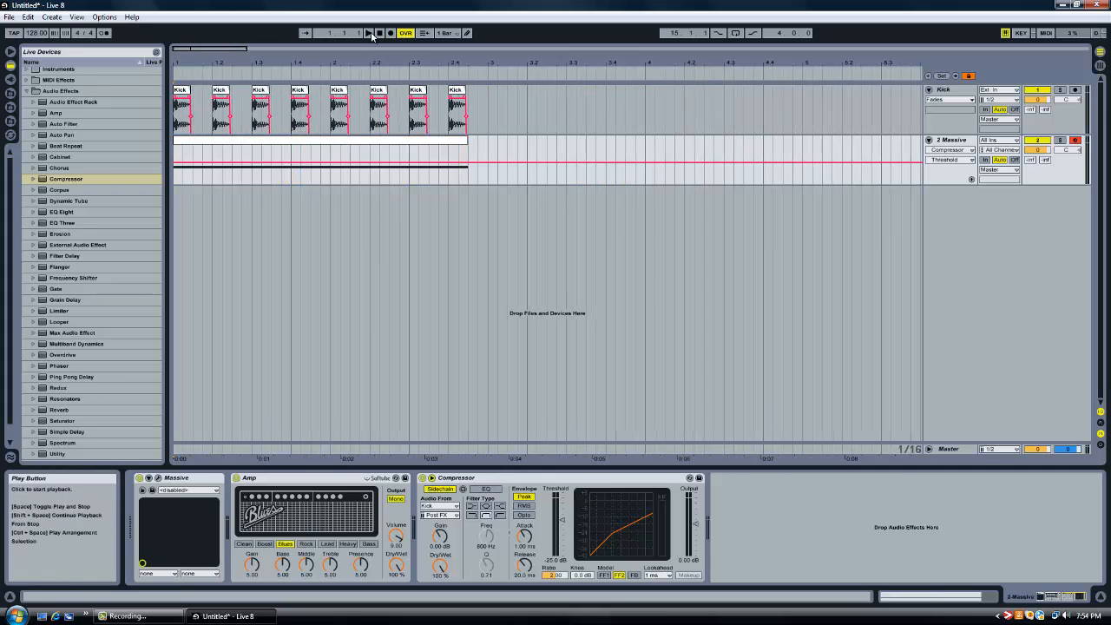
pyautogui.press('space')
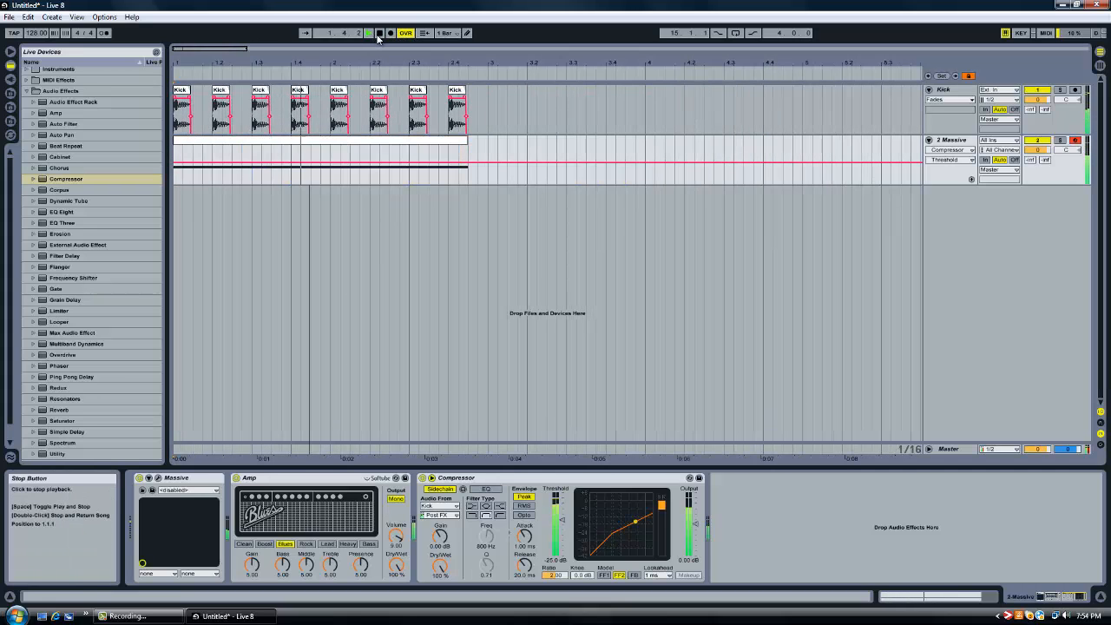
pyautogui.click(379, 33)
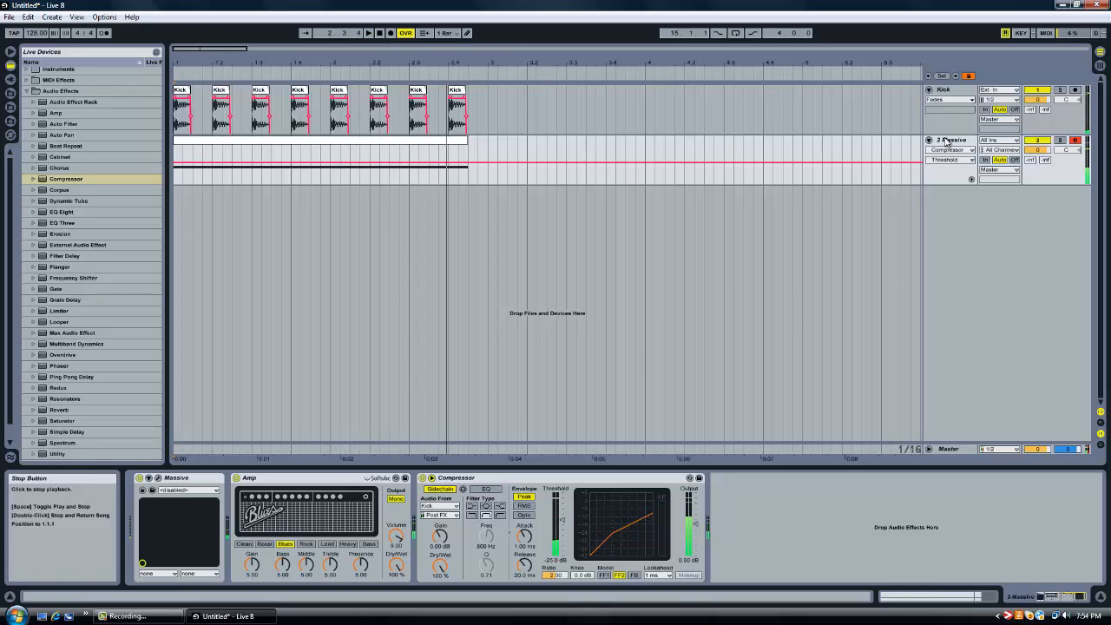
# - Solo the Massive track and play it from the start to hear the sidechain compression alone
pyautogui.click(950, 140)
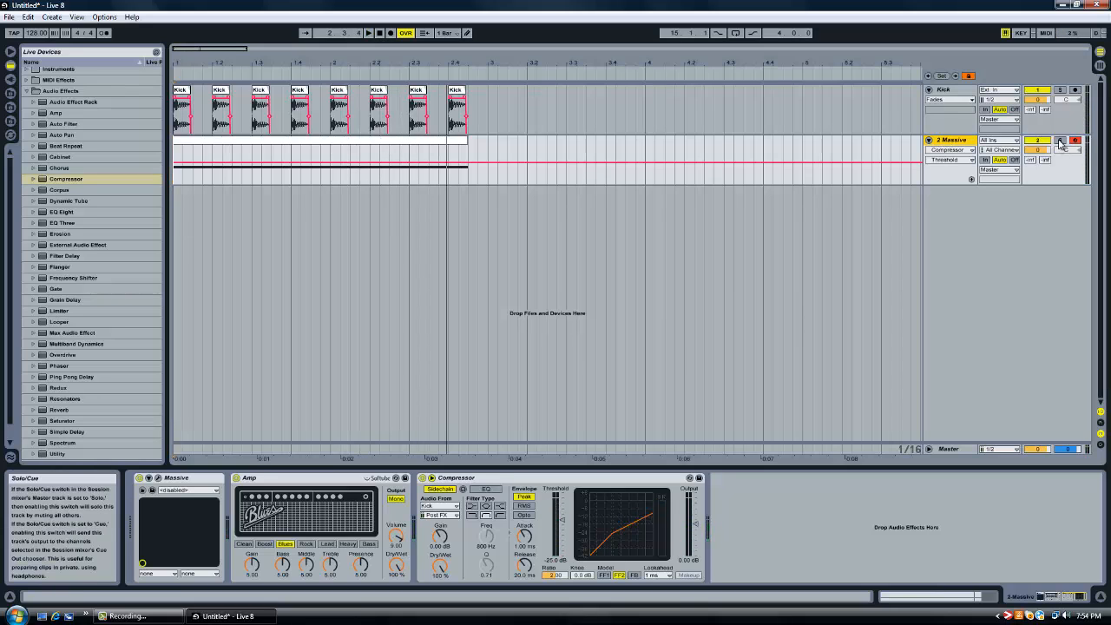
pyautogui.click(378, 33)
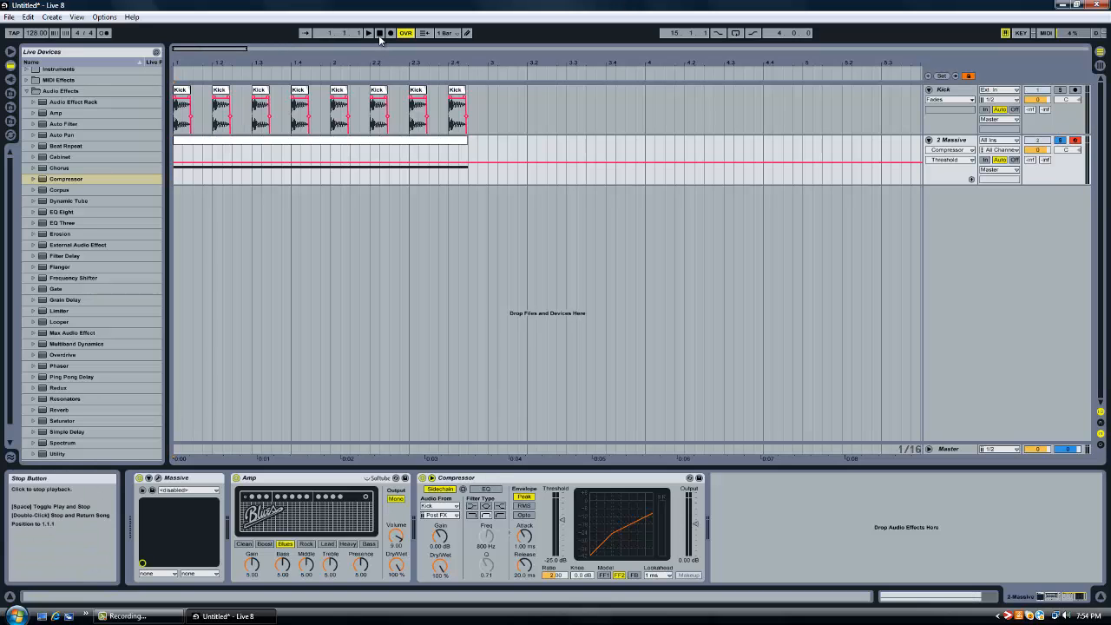
pyautogui.moveTo(245, 48); pyautogui.dragTo(244, 61)
pyautogui.click(957, 142)
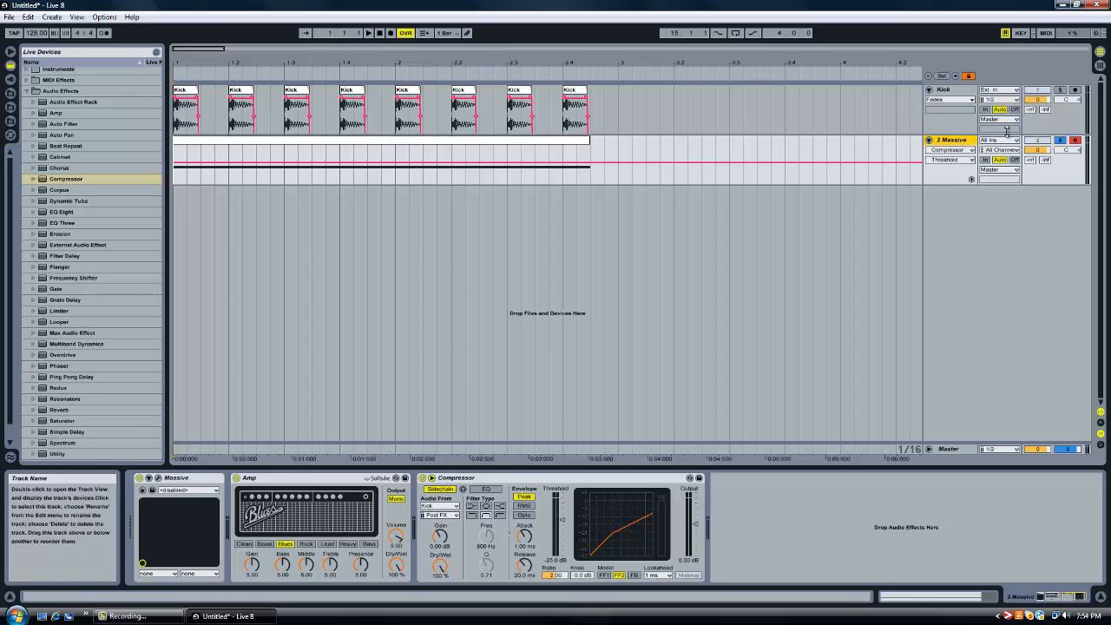
pyautogui.click(368, 33)
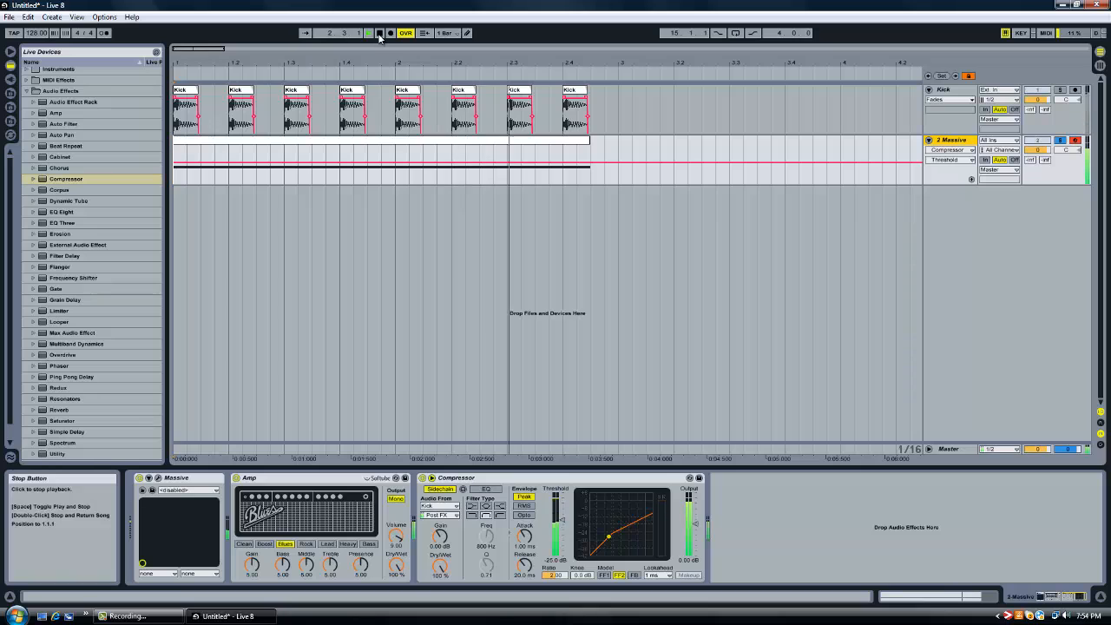
pyautogui.click(379, 34)
# - Shorten the Massive clip to end at 2.4 and delete the last Kick clip
pyautogui.moveTo(589, 141); pyautogui.dragTo(565, 143)
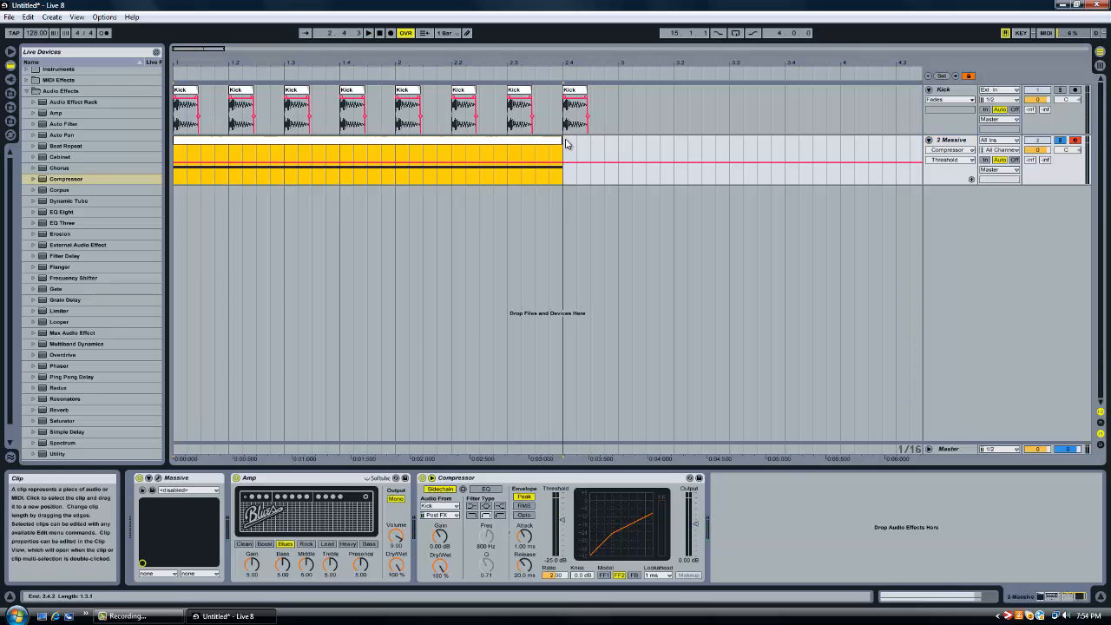
pyautogui.click(573, 90)
pyautogui.press('Delete')
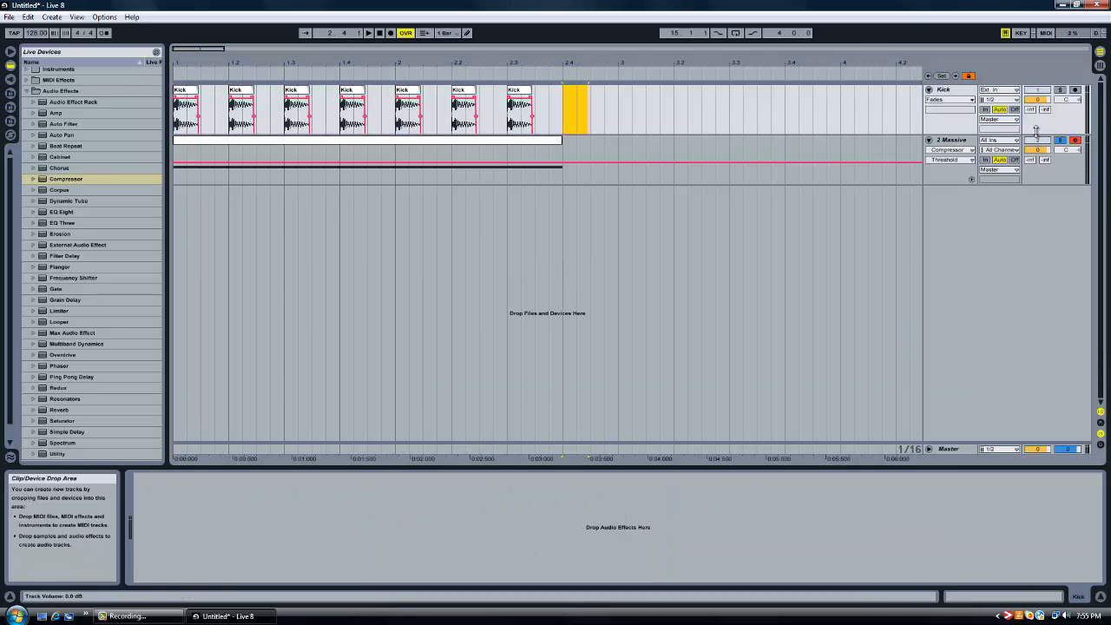
# - Set the Massive track's Compressor threshold to -40 dB and play the soloed track from the start
pyautogui.click(955, 140)
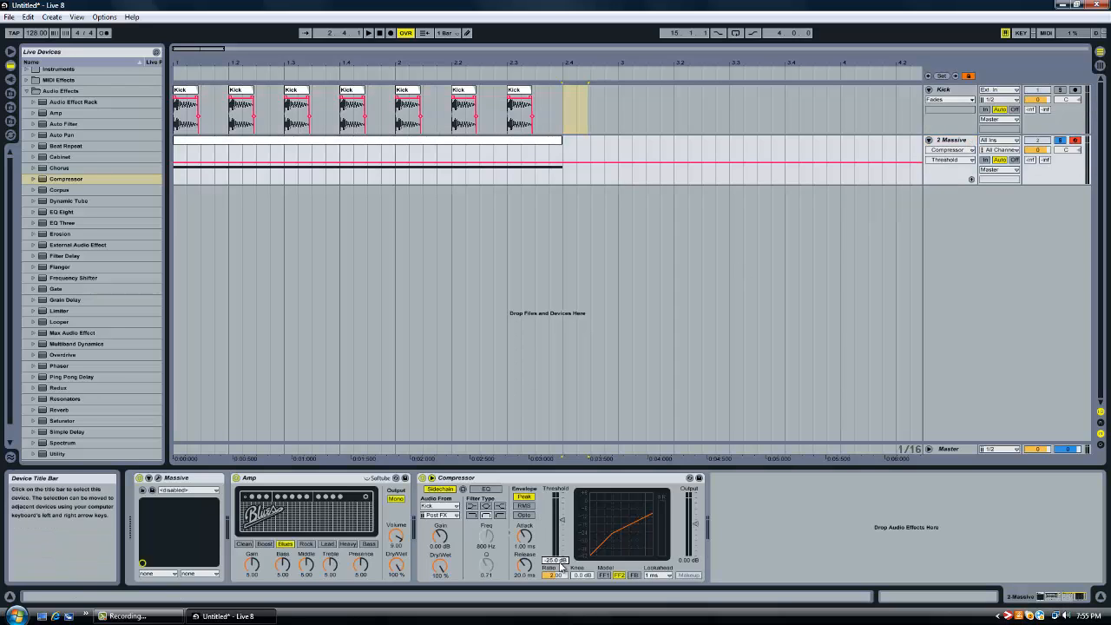
pyautogui.write('-40')
pyautogui.press('Return')
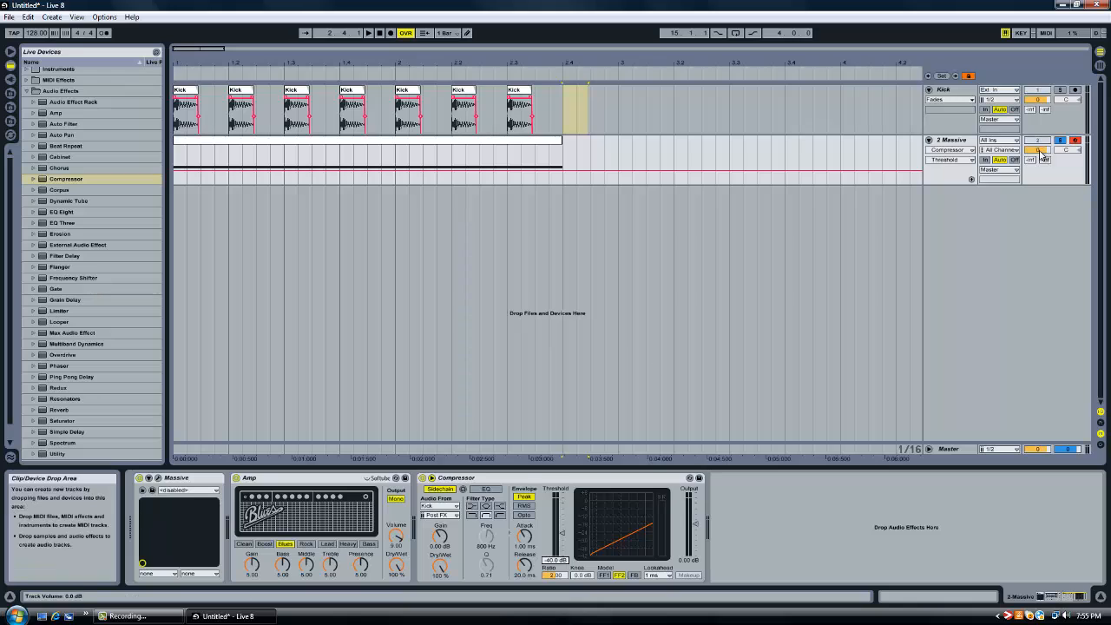
pyautogui.click(958, 140)
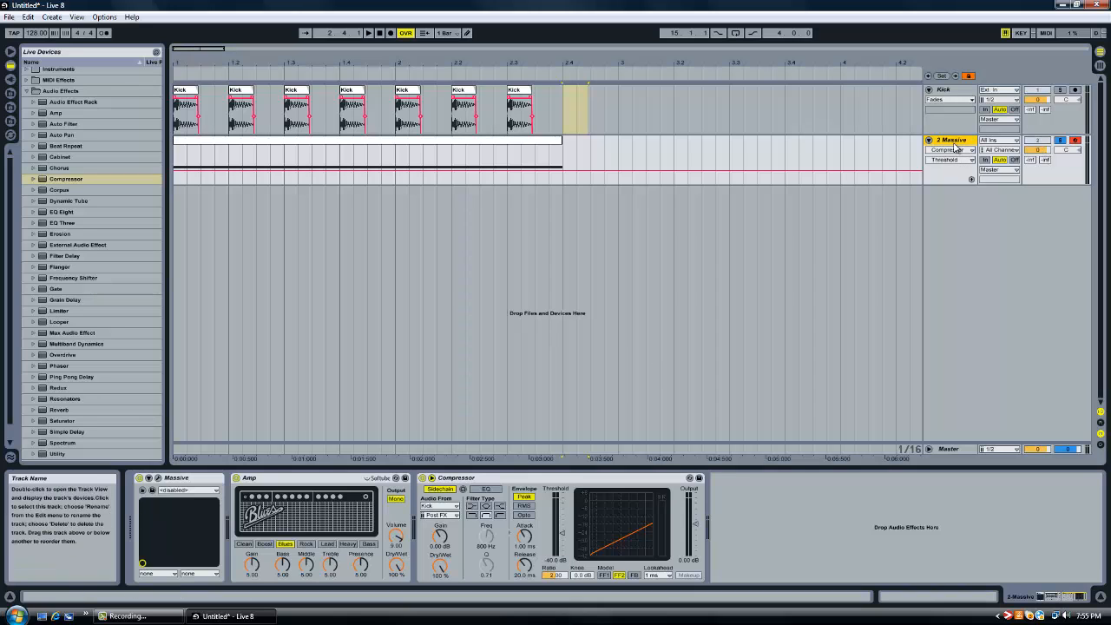
pyautogui.click(379, 32)
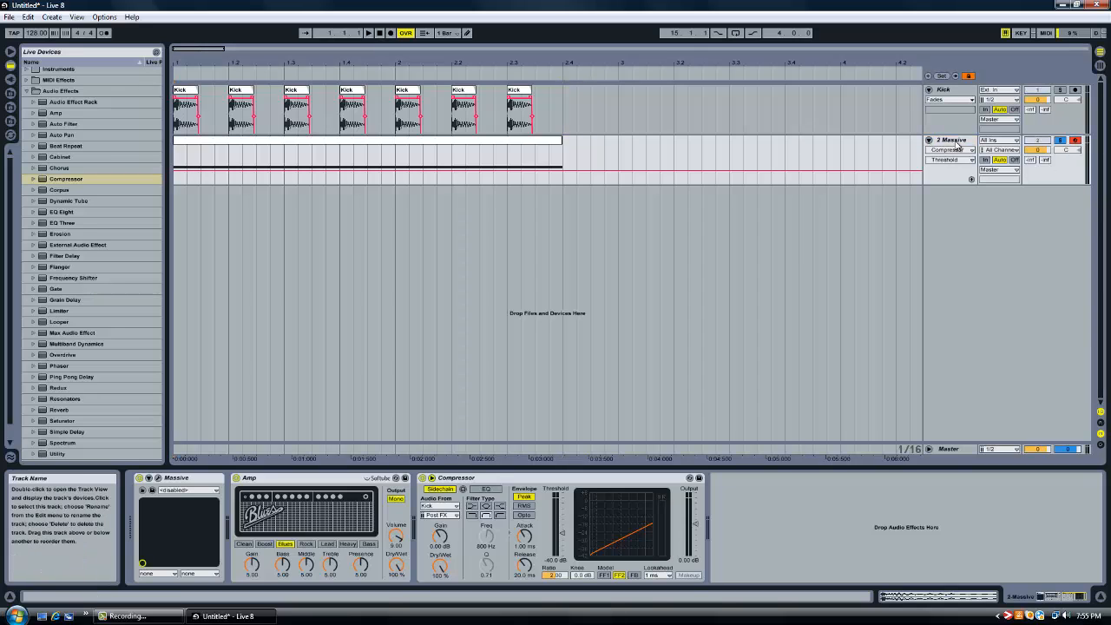
pyautogui.click(928, 141)
pyautogui.click(372, 32)
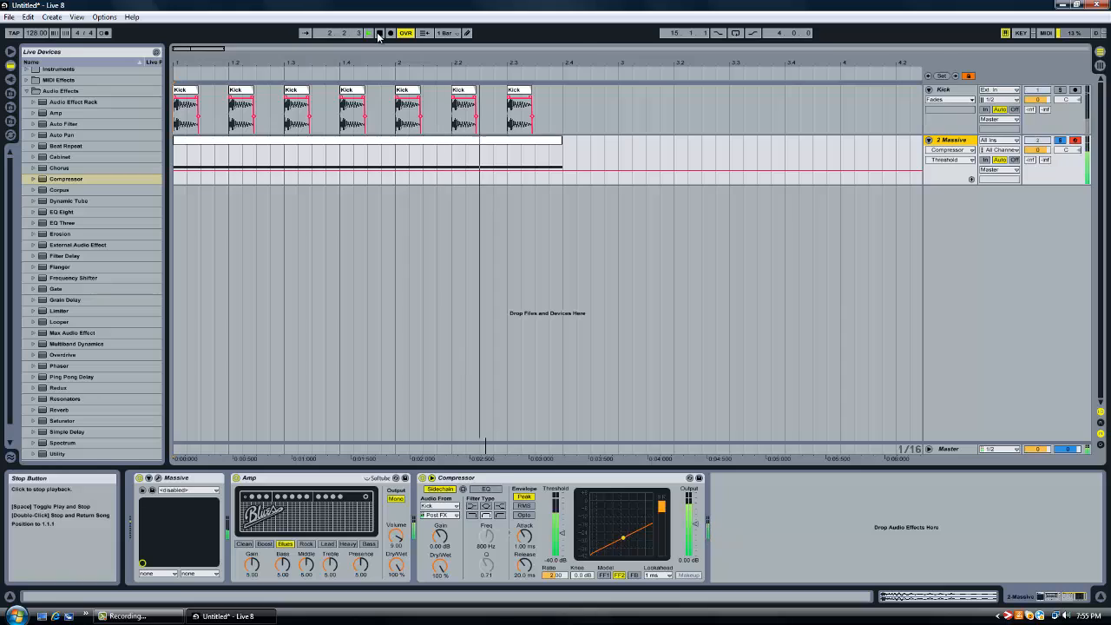
pyautogui.click(379, 33)
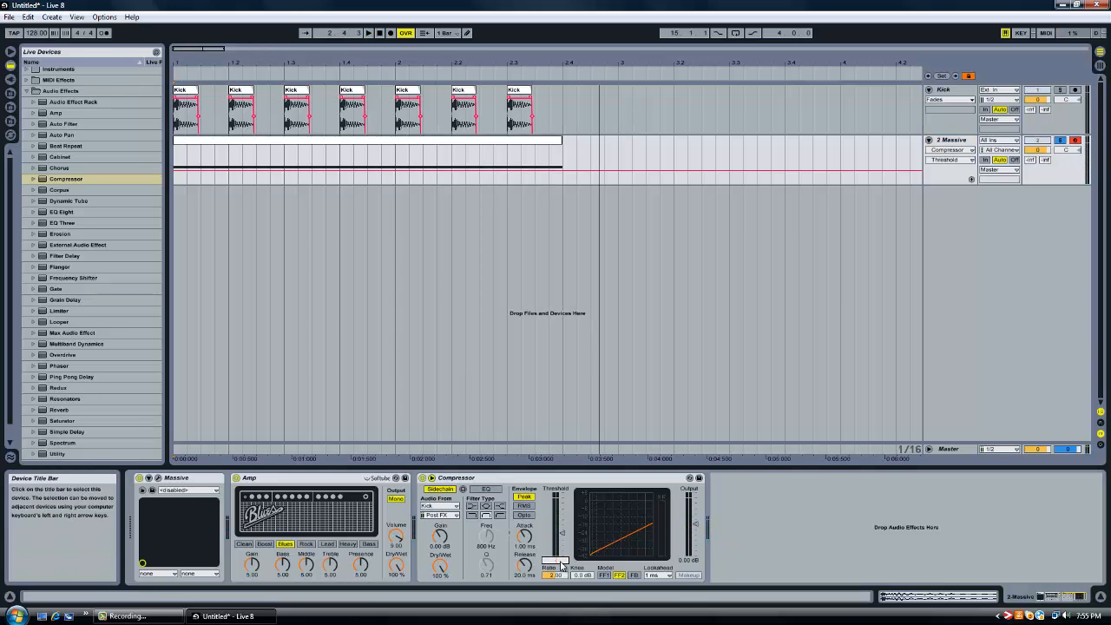
# - Set the Compressor's threshold to -5 dB and play the soloed Massive track for comparison
pyautogui.write('-5')
pyautogui.press('Return')
pyautogui.press('space')
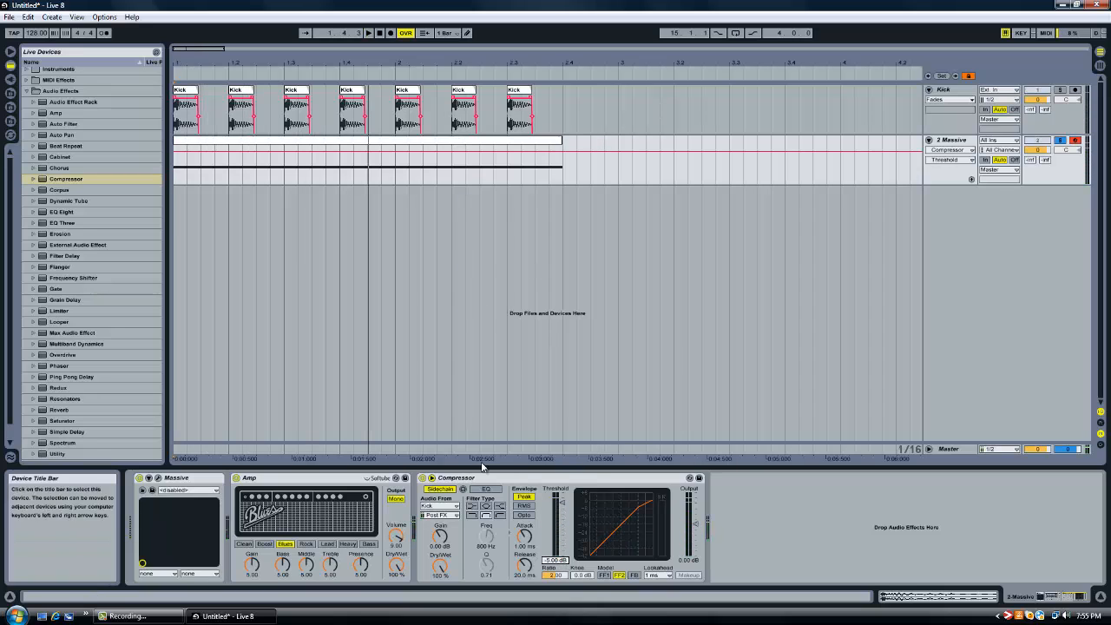
pyautogui.click(958, 141)
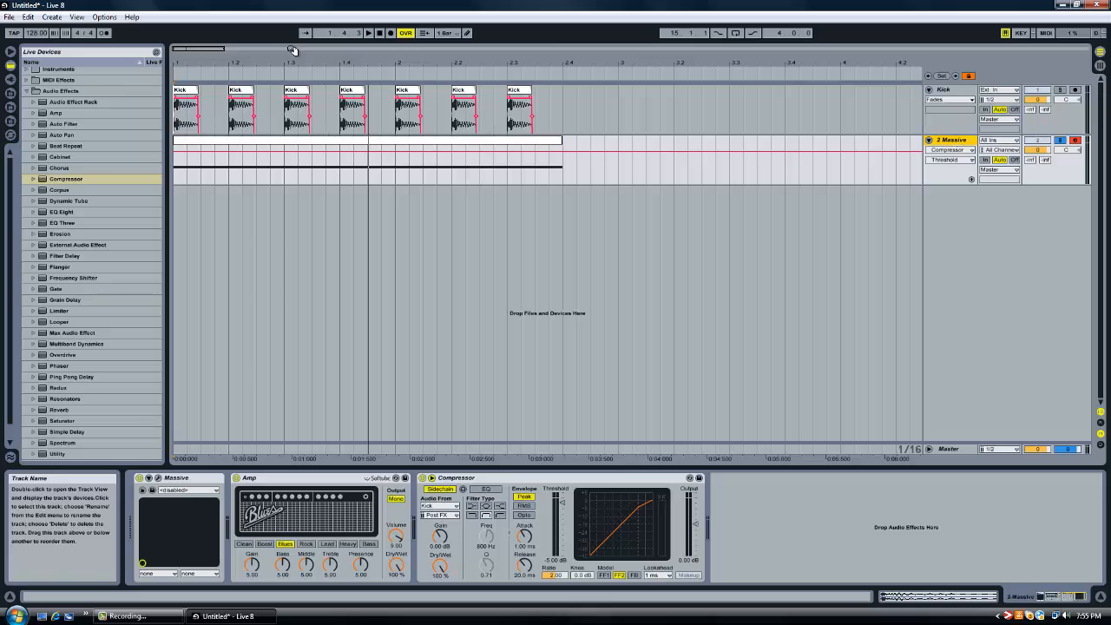
# - Set the Compressor's threshold back to -40 dB
pyautogui.moveTo(223, 58); pyautogui.dragTo(223, 50)
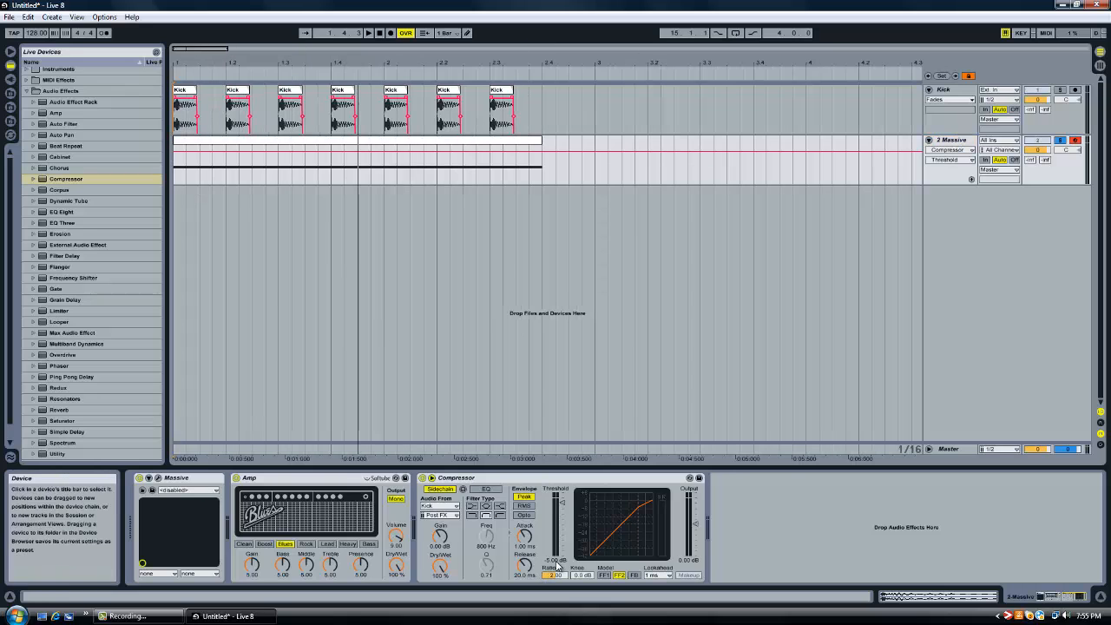
pyautogui.moveTo(559, 565); pyautogui.dragTo(560, 569)
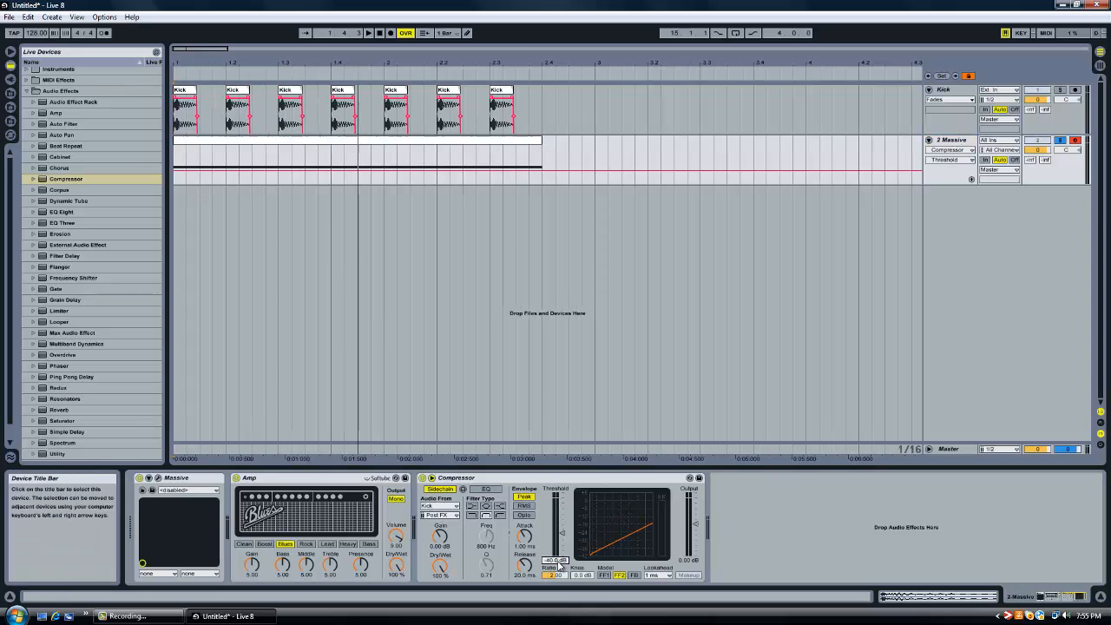
# - Insert a new audio track between Kick and Massive and unfold it in the arrangement
pyautogui.rightClick(952, 124)
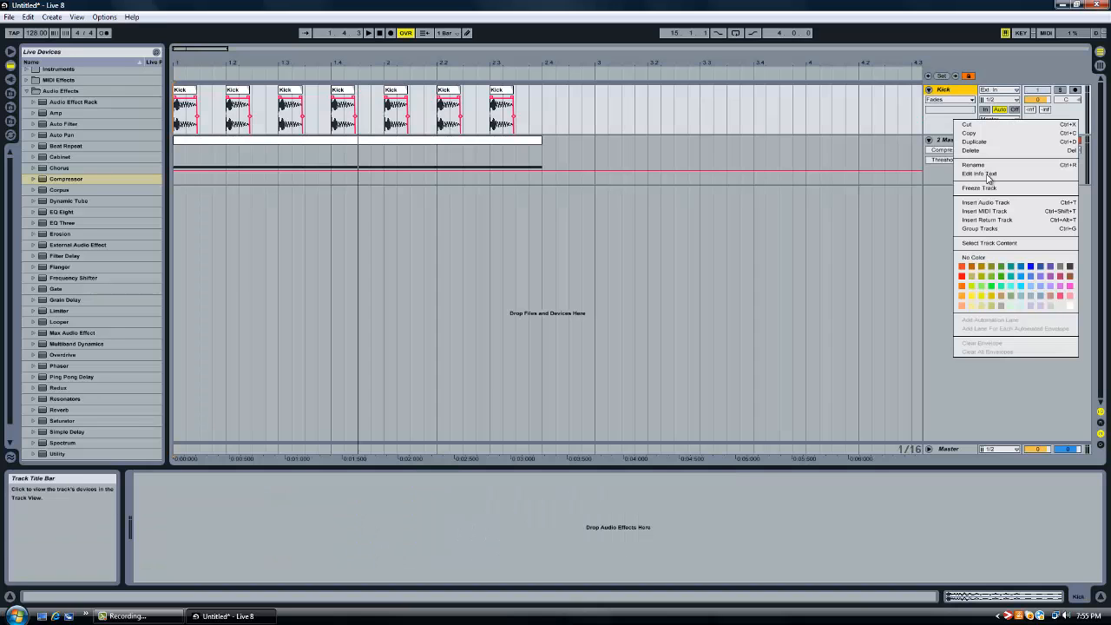
pyautogui.click(965, 205)
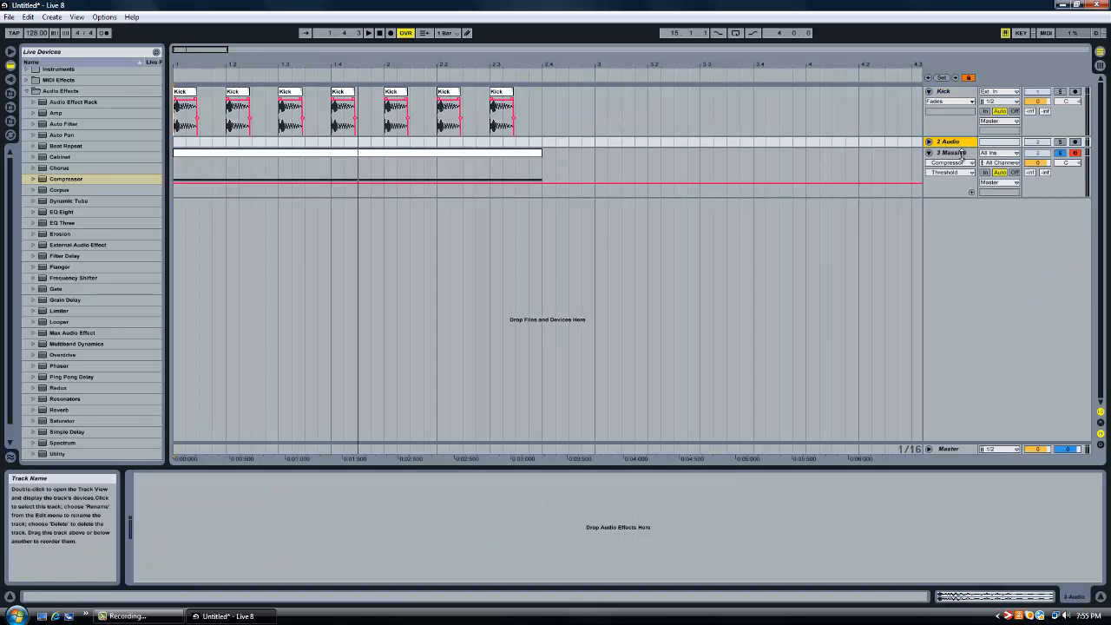
pyautogui.moveTo(962, 147); pyautogui.dragTo(963, 177)
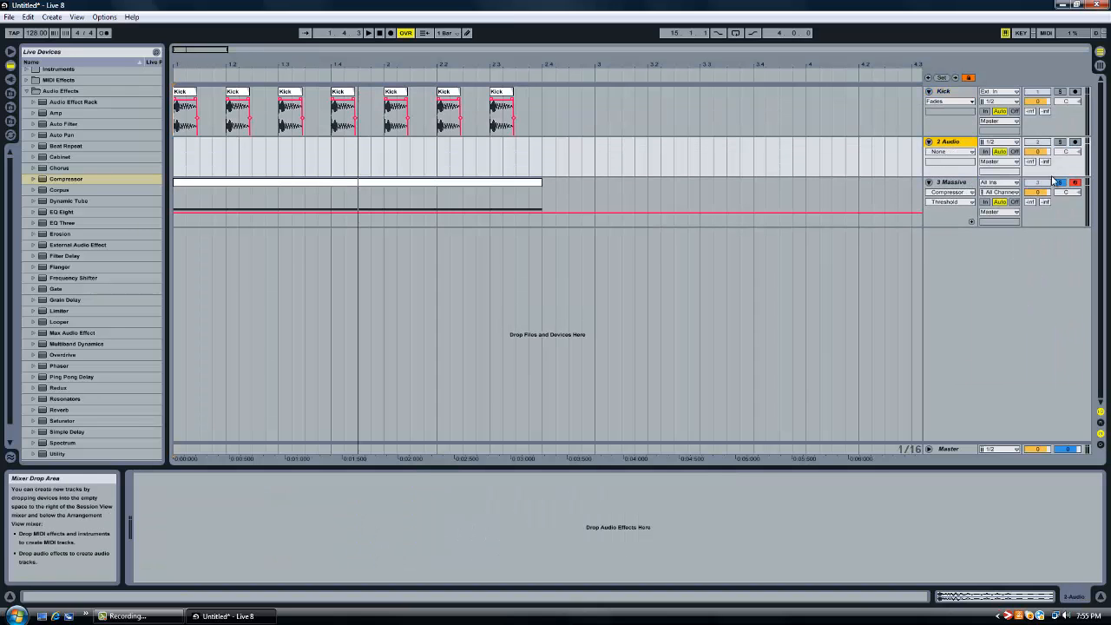
# - Play the Kick and Massive tracks together without solo, stop, and review both tracks' device chains
pyautogui.click(371, 34)
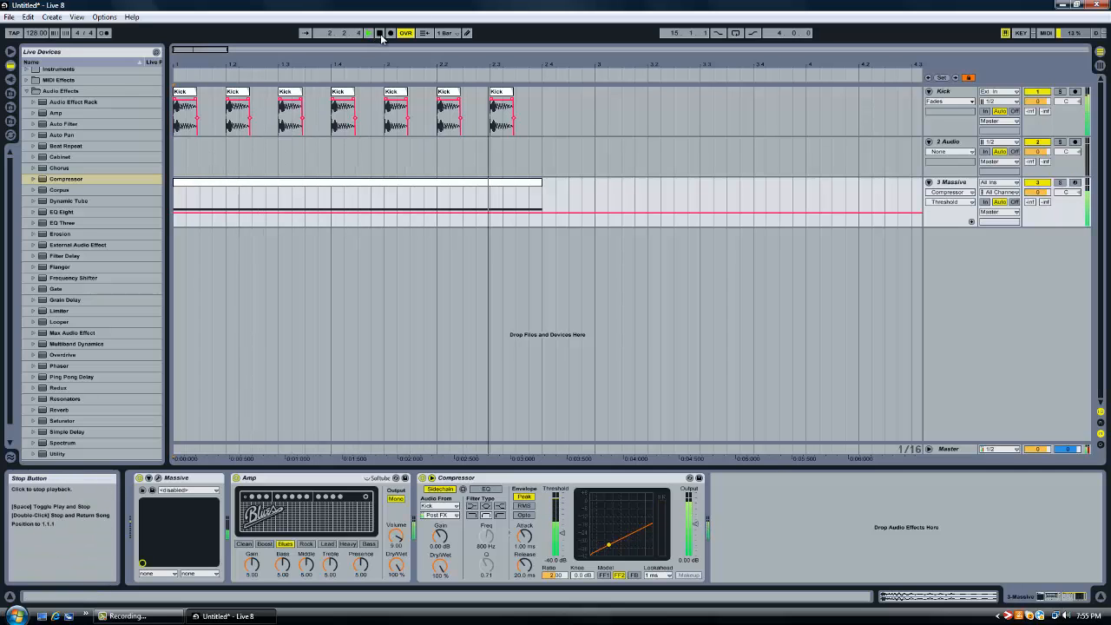
pyautogui.click(380, 34)
pyautogui.click(953, 100)
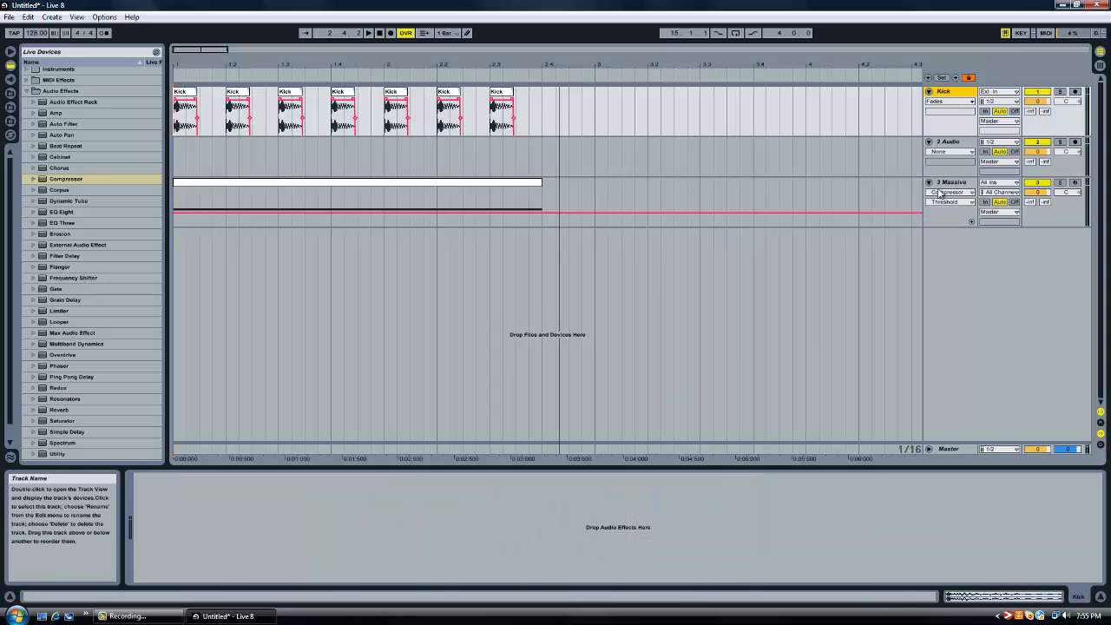
pyautogui.click(952, 185)
pyautogui.click(963, 97)
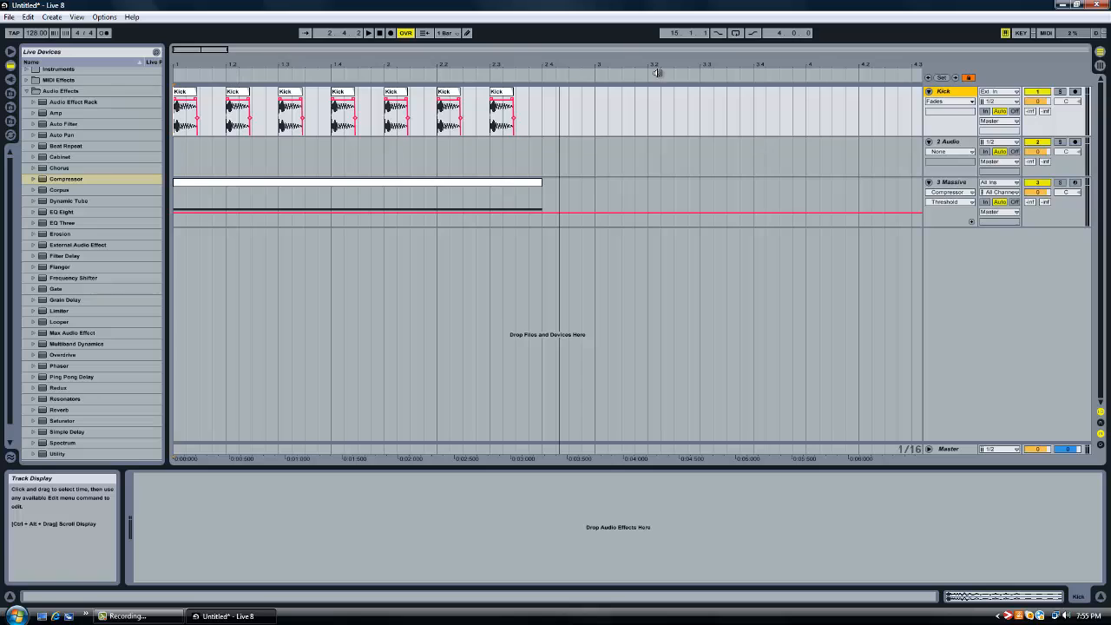
pyautogui.click(949, 184)
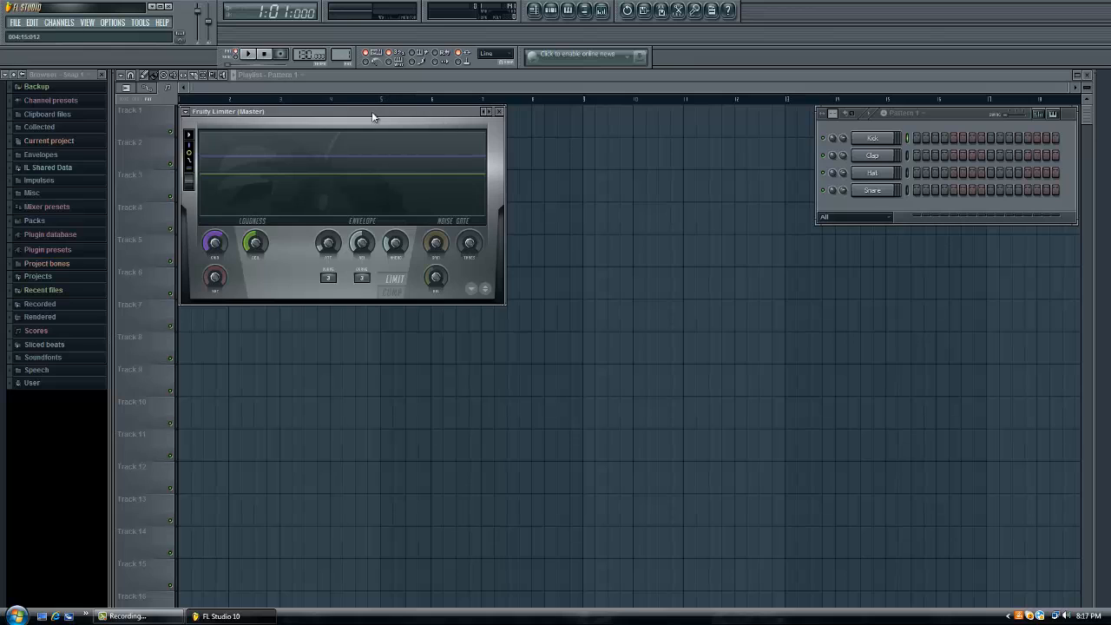
# - In FL Studio, set the project tempo to 128 BPM and place the Fruity Limiter window below the step sequencer
pyautogui.moveTo(372, 113); pyautogui.dragTo(947, 241)
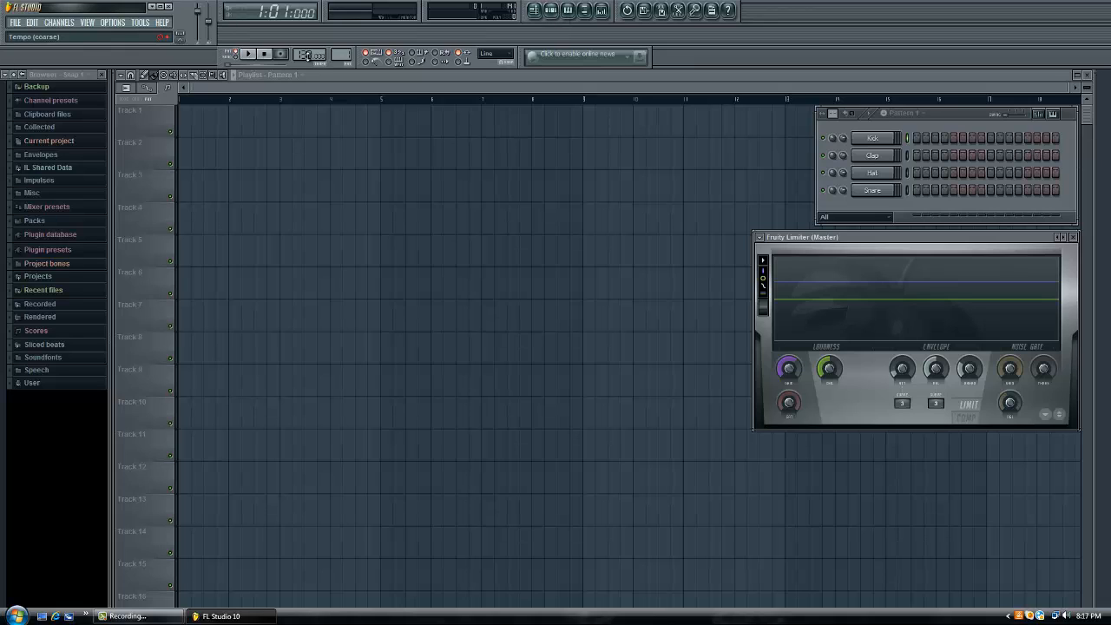
pyautogui.moveTo(309, 55); pyautogui.dragTo(310, 57)
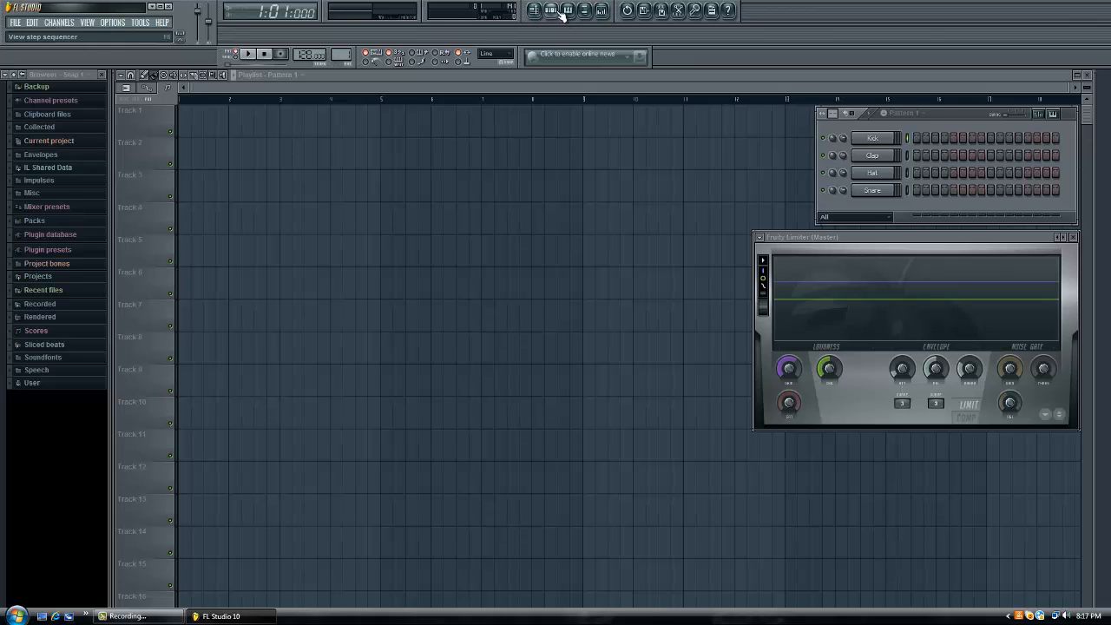
pyautogui.moveTo(862, 239); pyautogui.dragTo(864, 337)
# - Fill the Kick on every 4th step in Pattern 1 and assign the Kick channel to a free mixer track
pyautogui.rightClick(875, 139)
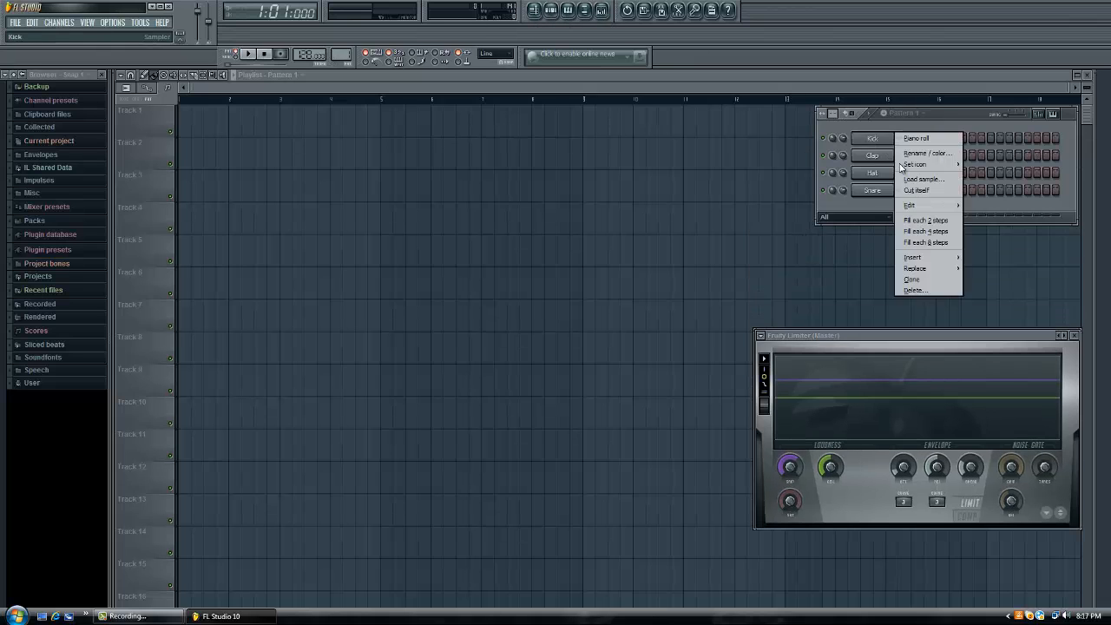
pyautogui.click(919, 231)
pyautogui.click(872, 139)
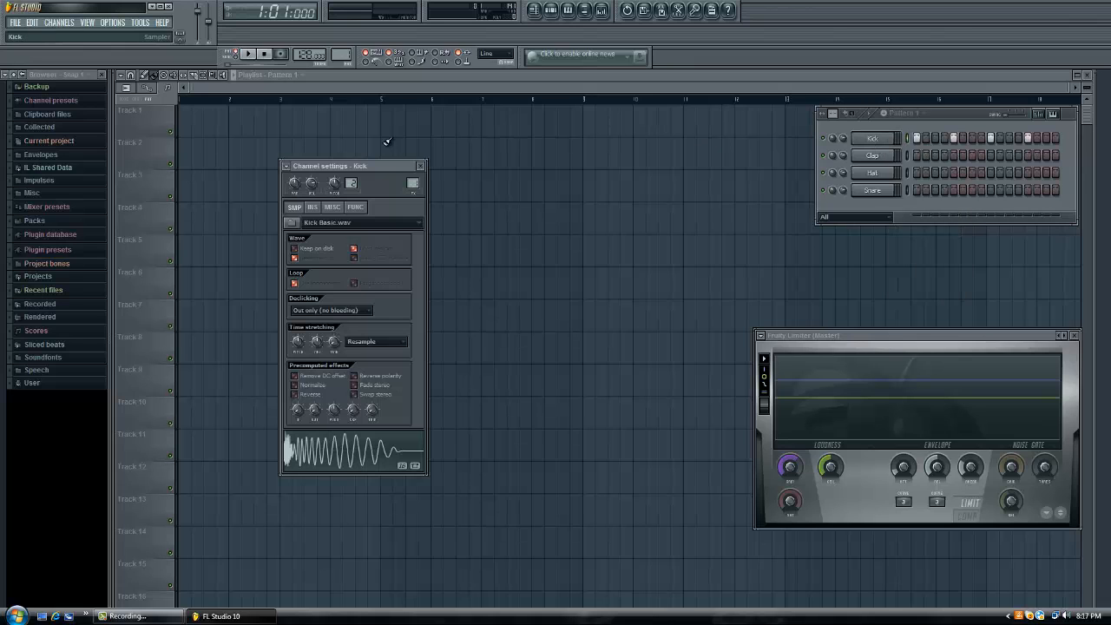
pyautogui.click(286, 165)
pyautogui.click(305, 192)
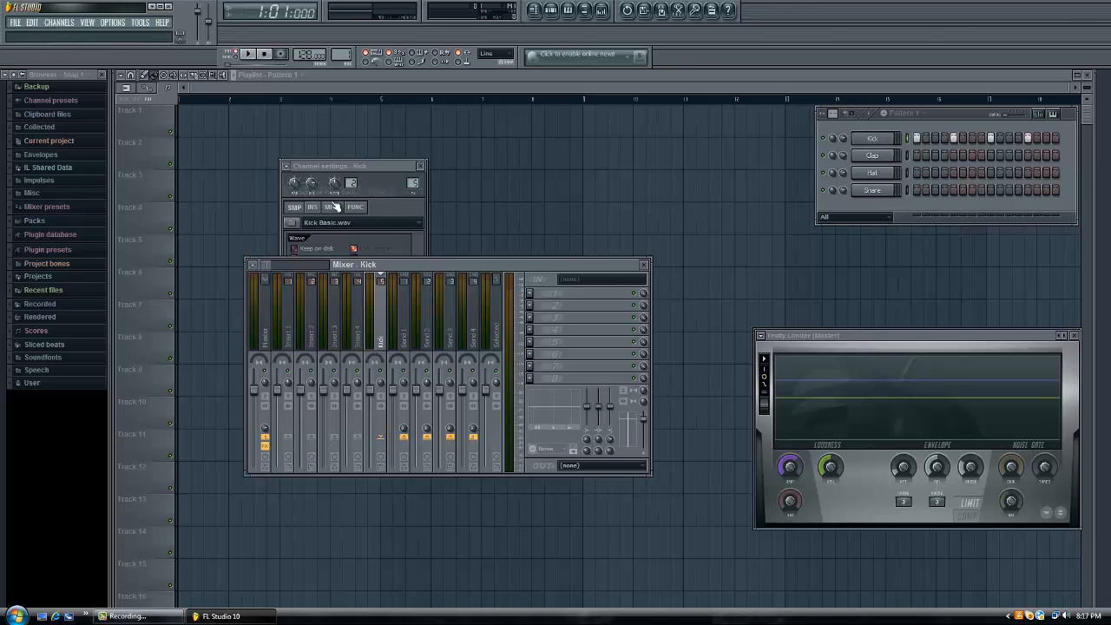
pyautogui.click(649, 269)
pyautogui.click(420, 166)
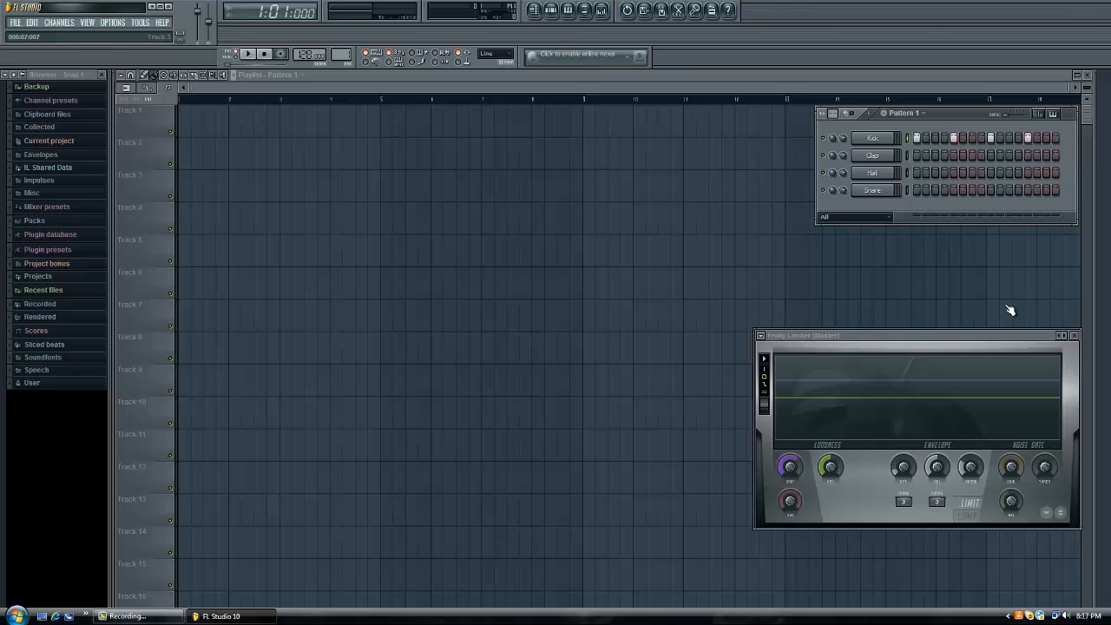
pyautogui.click(1073, 335)
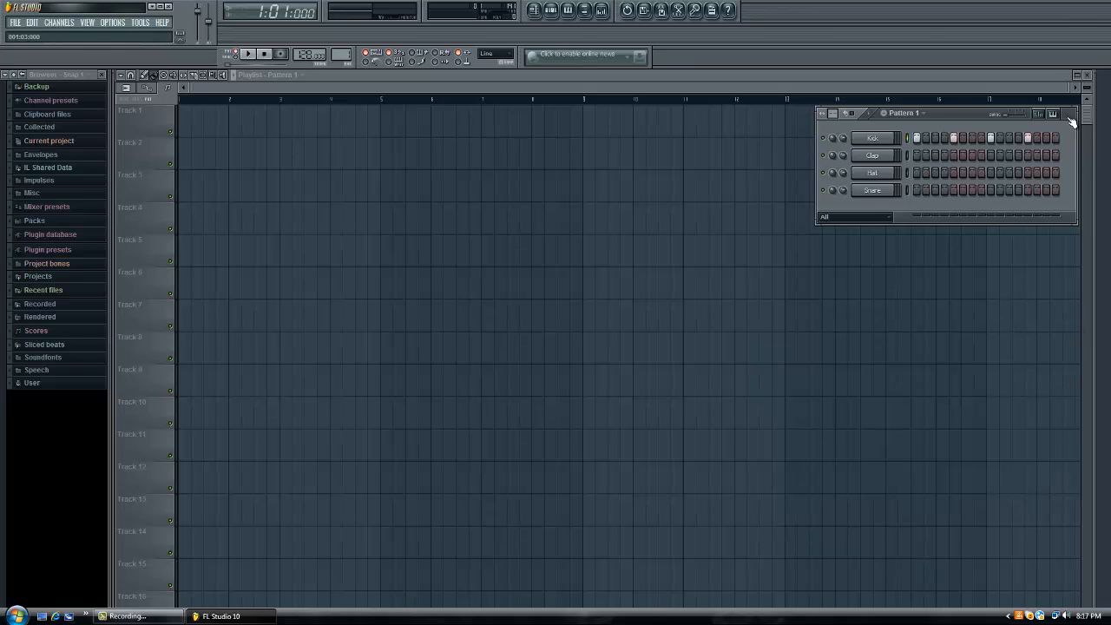
# - Switch to Pattern 2 and add a 3x Osc synth channel
pyautogui.scroll(1, 337, 49)
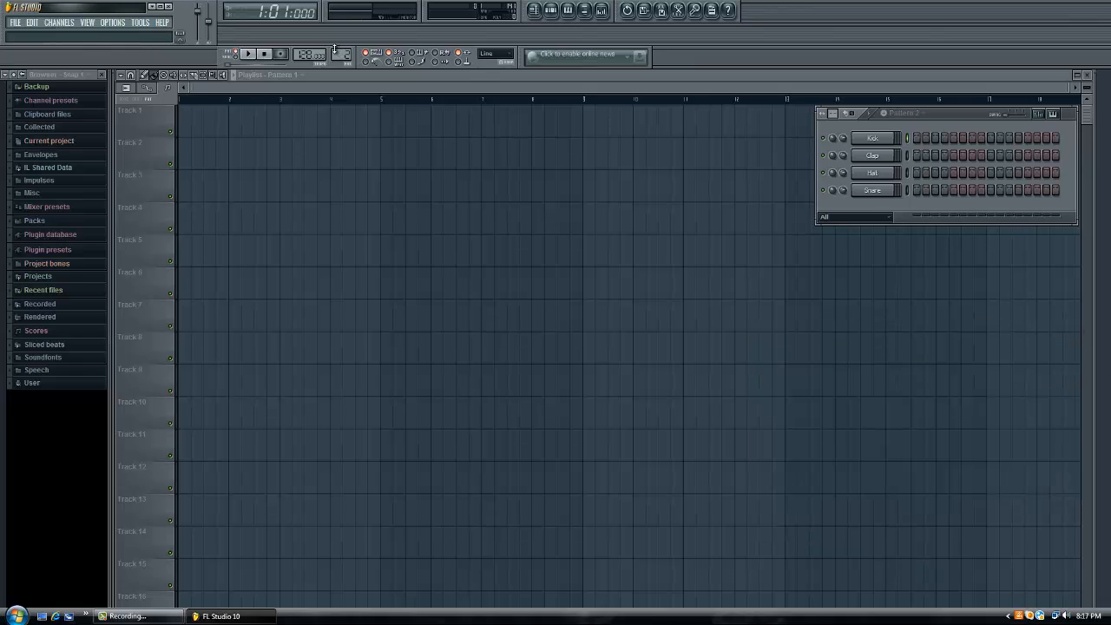
pyautogui.click(61, 23)
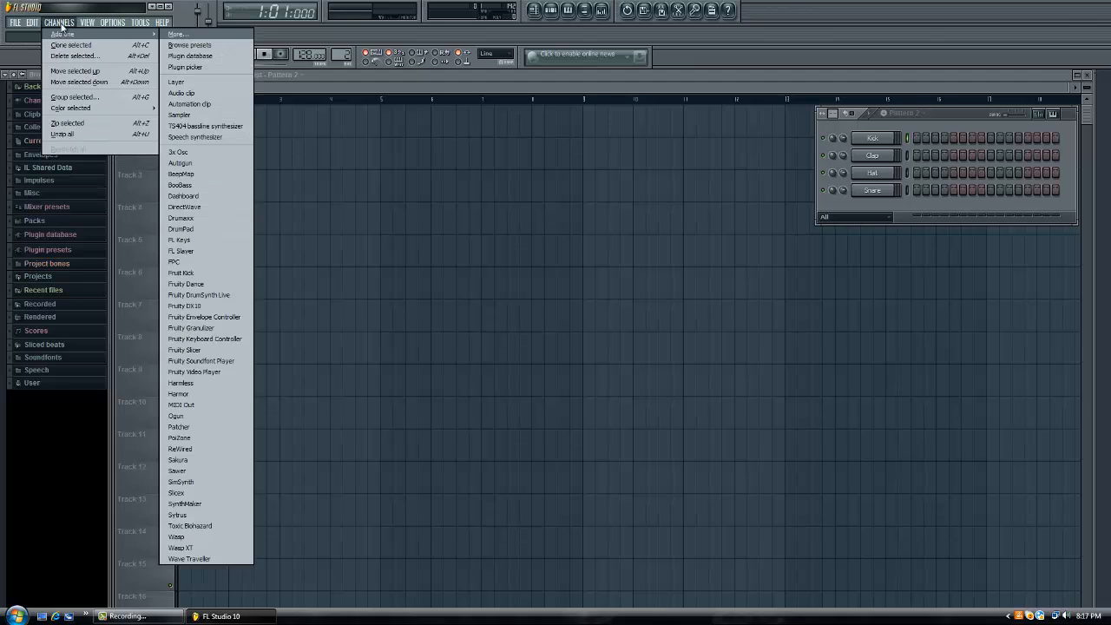
pyautogui.click(207, 153)
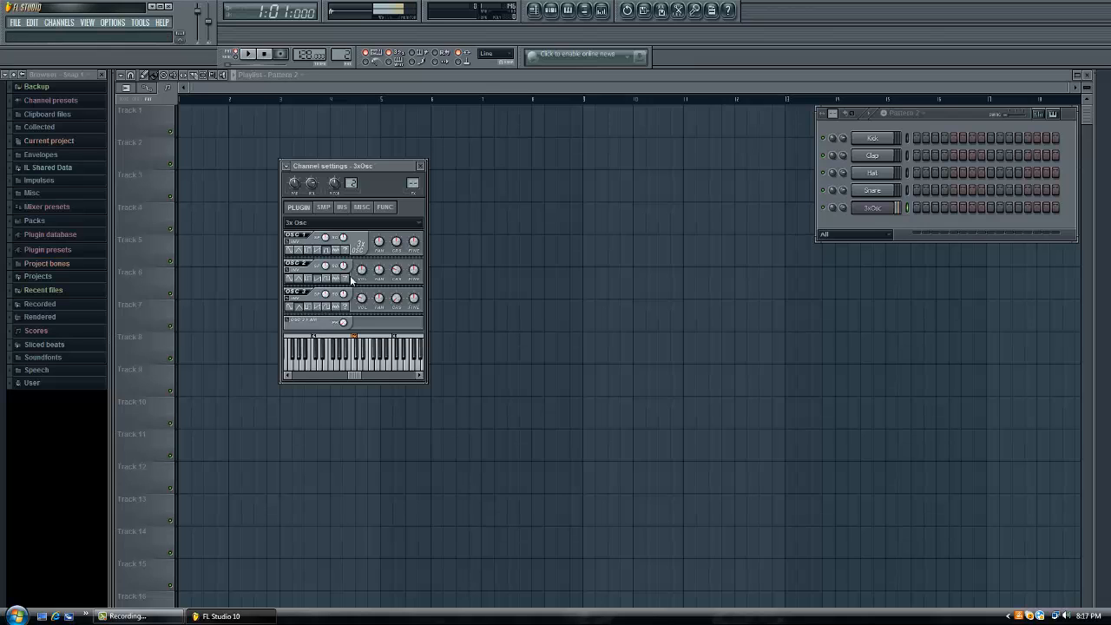
pyautogui.click(420, 166)
# - Enter four consecutive half-bar notes, C4, C#4, B3 and C4, in the 3xOsc channel's piano roll
pyautogui.rightClick(894, 206)
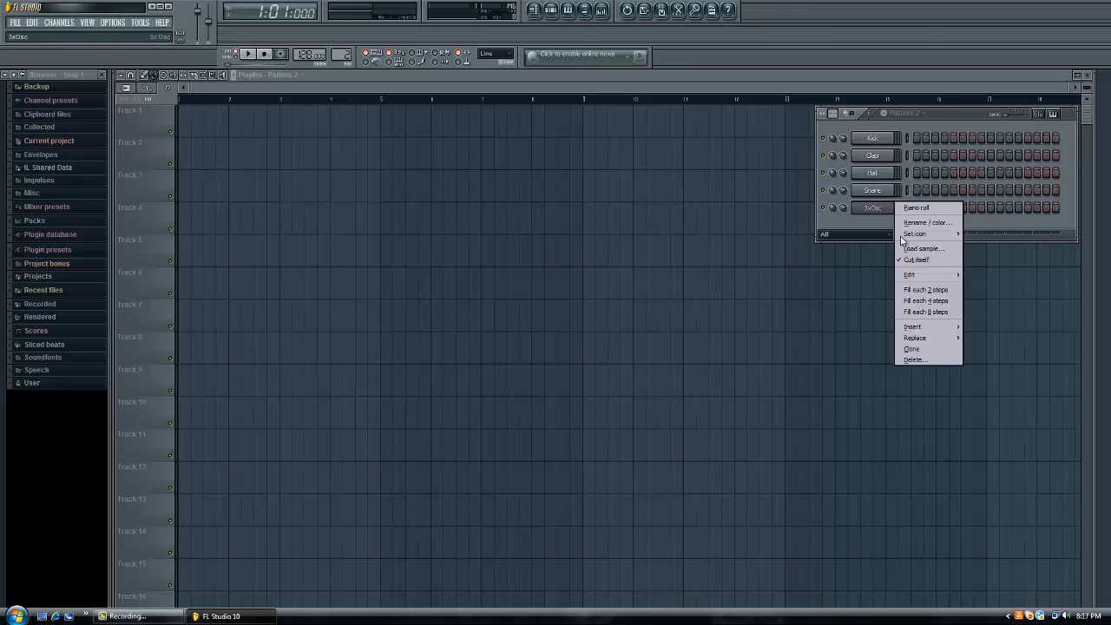
pyautogui.click(908, 207)
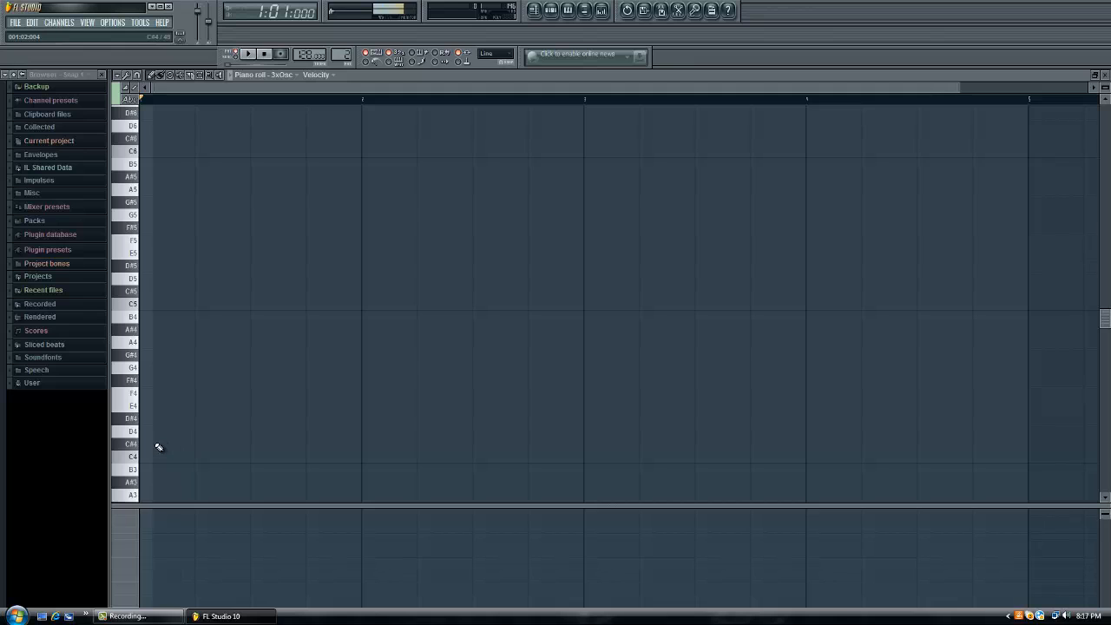
pyautogui.scroll(-5, 157, 443)
pyautogui.click(150, 267)
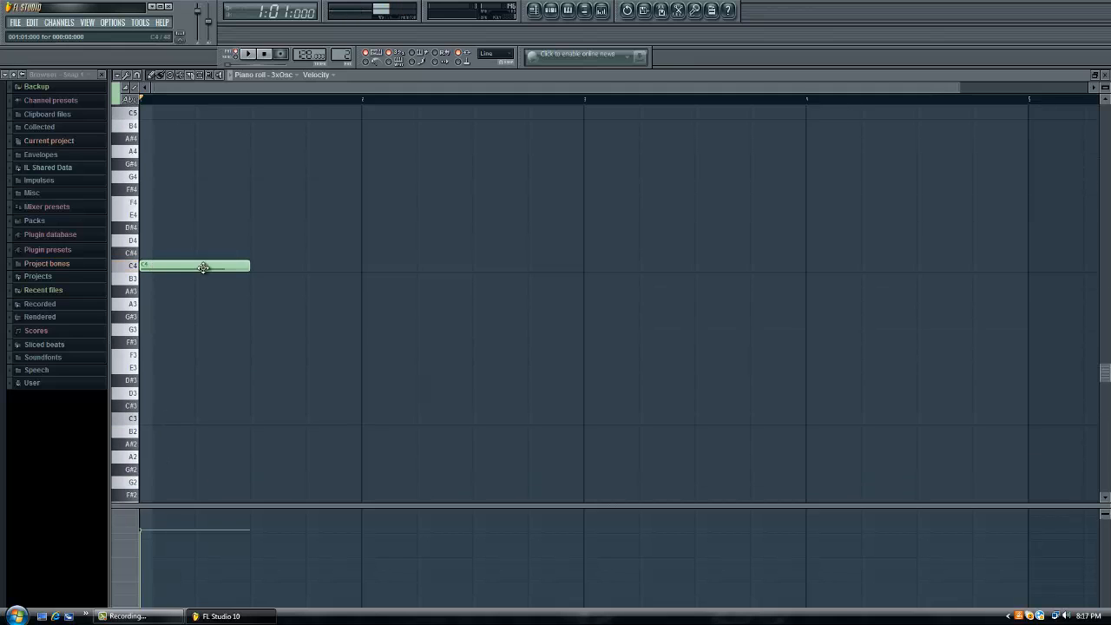
pyautogui.press('space')
pyautogui.press('space')
pyautogui.click(256, 254)
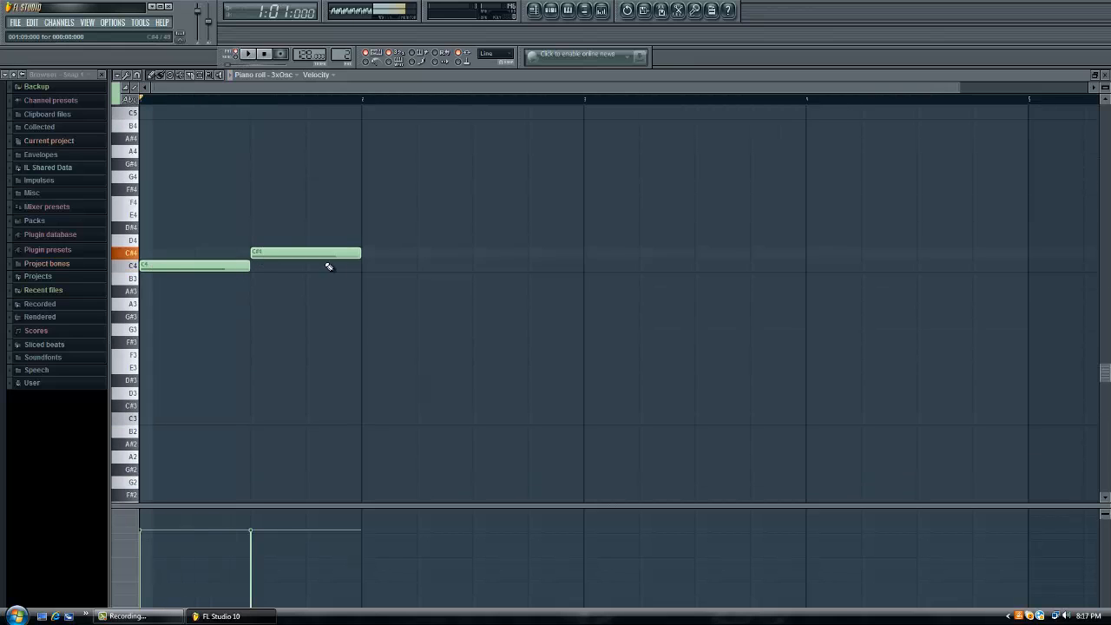
pyautogui.click(363, 278)
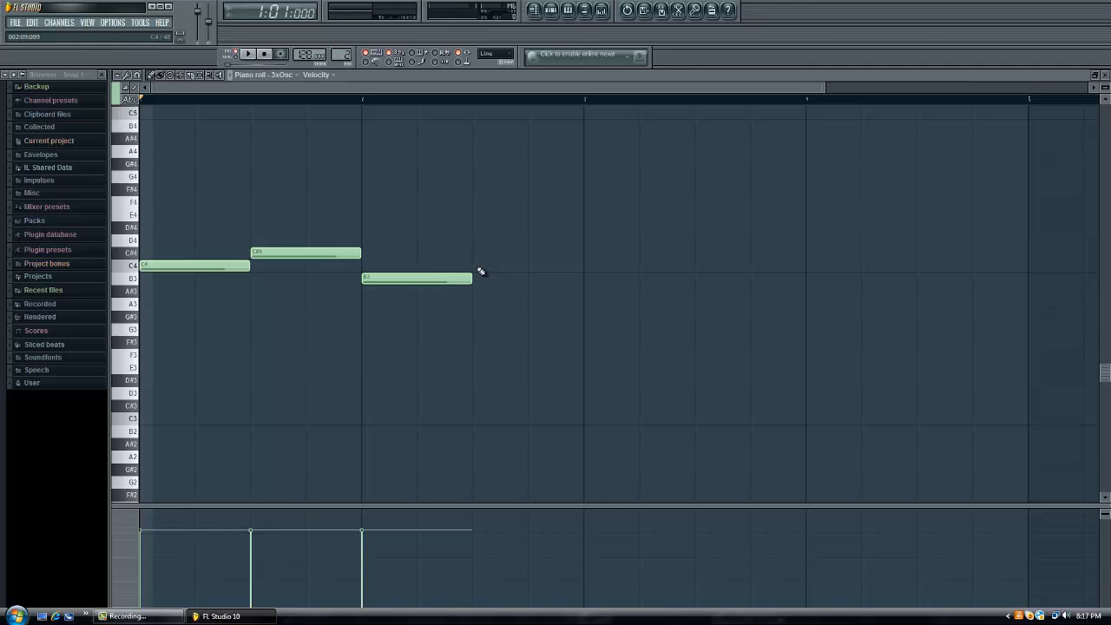
pyautogui.click(478, 265)
pyautogui.press('space')
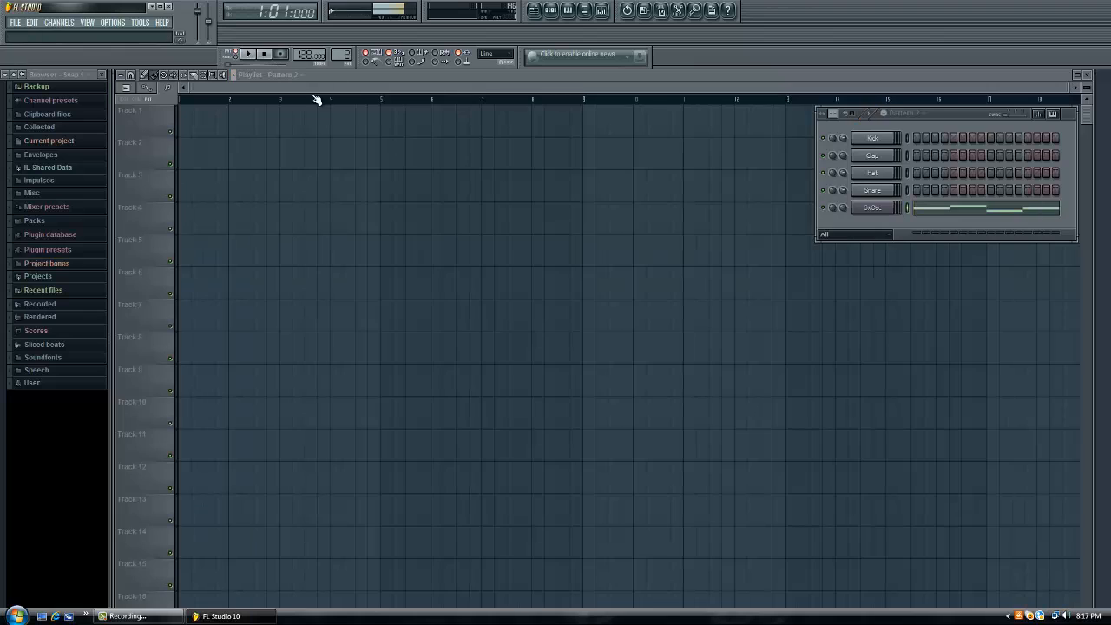
# - Fill bars 1 to 4 of the playlist with two Pattern 2 clips on Track 2 and four Pattern 1 clips on Track 1
pyautogui.click(187, 149)
pyautogui.click(284, 150)
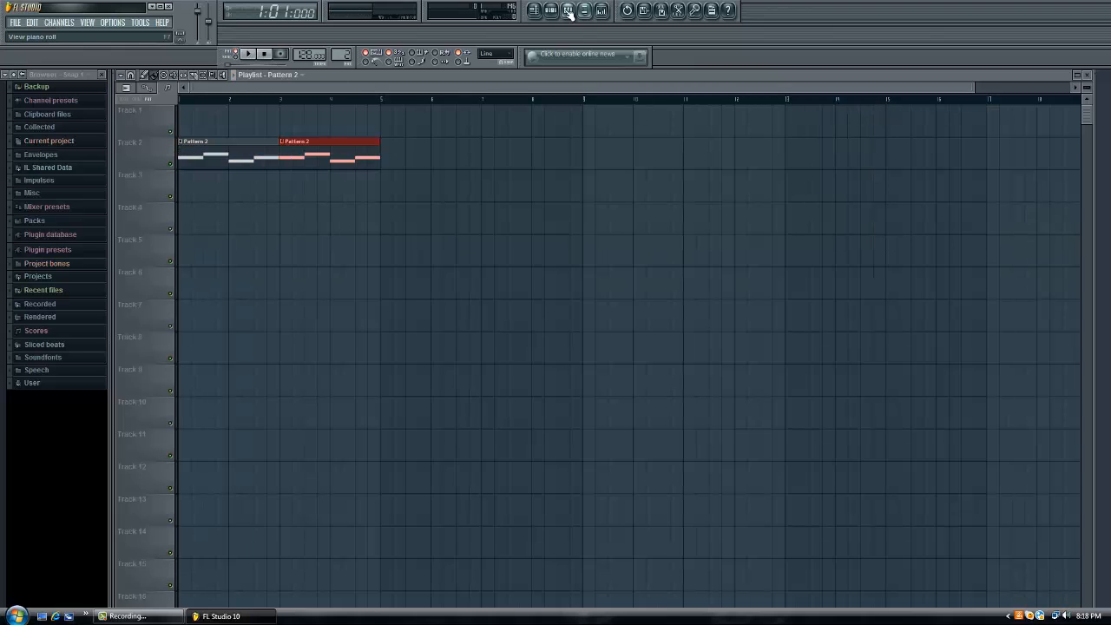
pyautogui.click(552, 12)
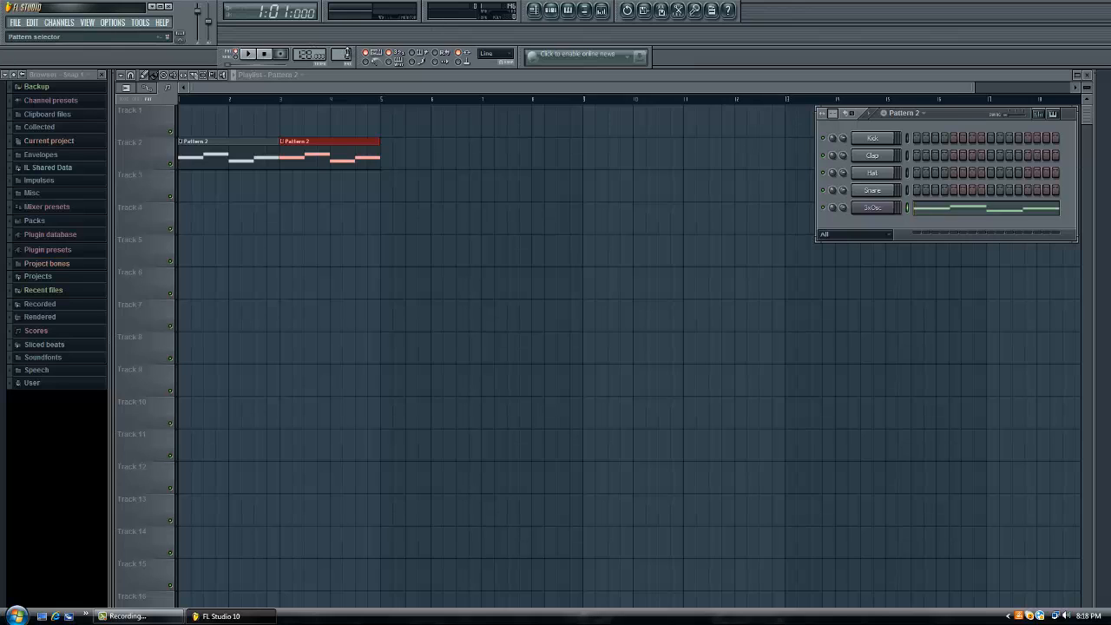
pyautogui.moveTo(346, 53); pyautogui.dragTo(346, 59)
pyautogui.click(191, 120)
pyautogui.click(243, 122)
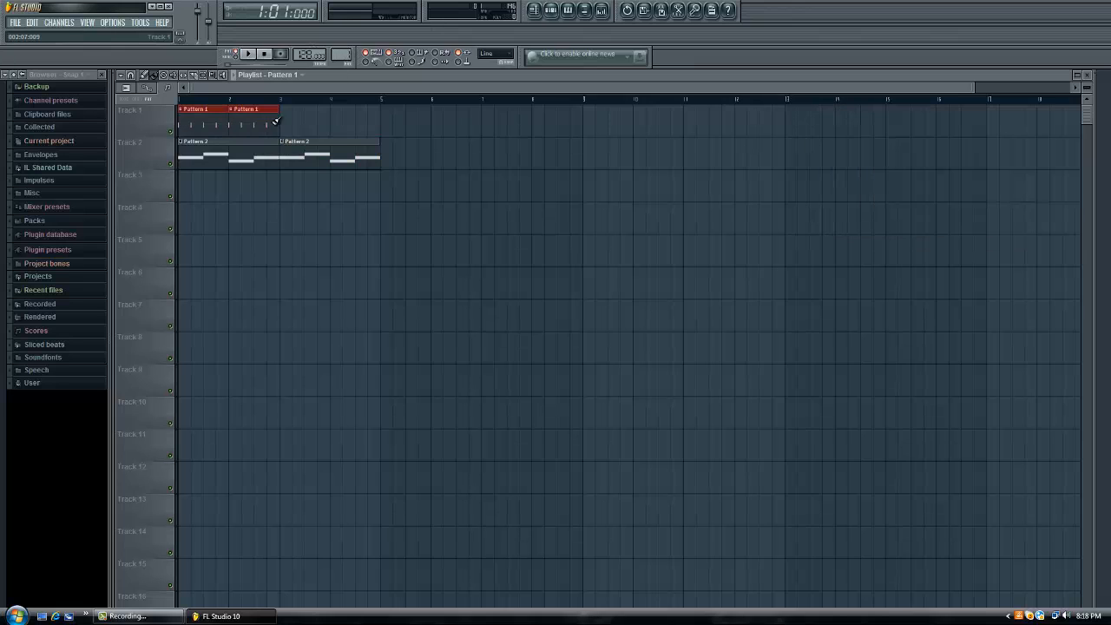
pyautogui.click(295, 121)
pyautogui.click(346, 122)
# - Switch back to Pattern 2 and assign the 3xOsc channel to a free mixer track
pyautogui.click(552, 11)
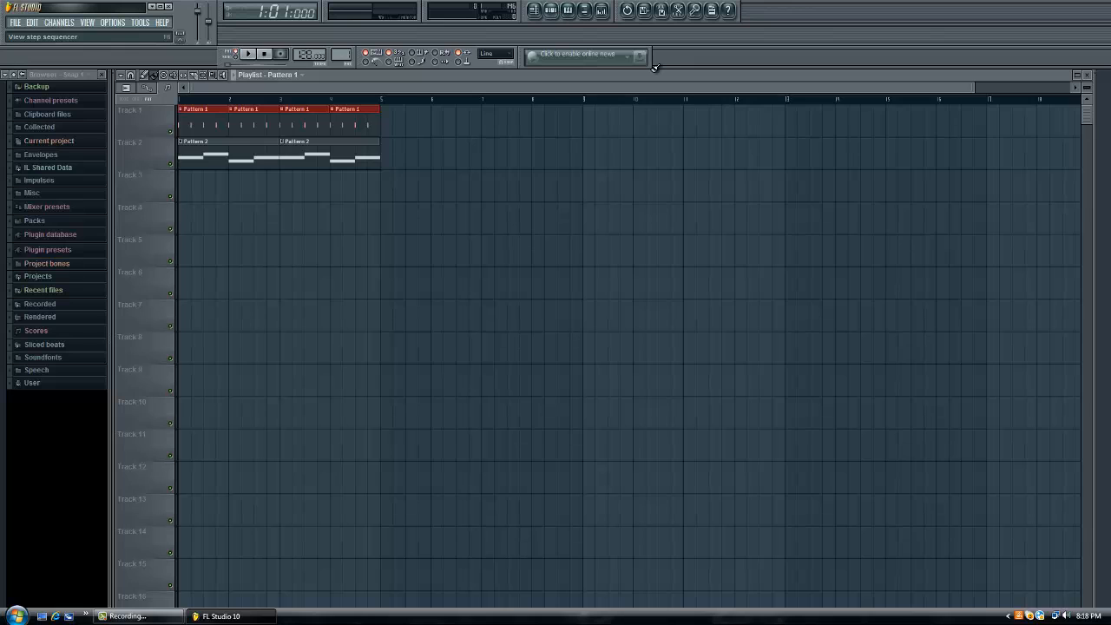
pyautogui.click(872, 209)
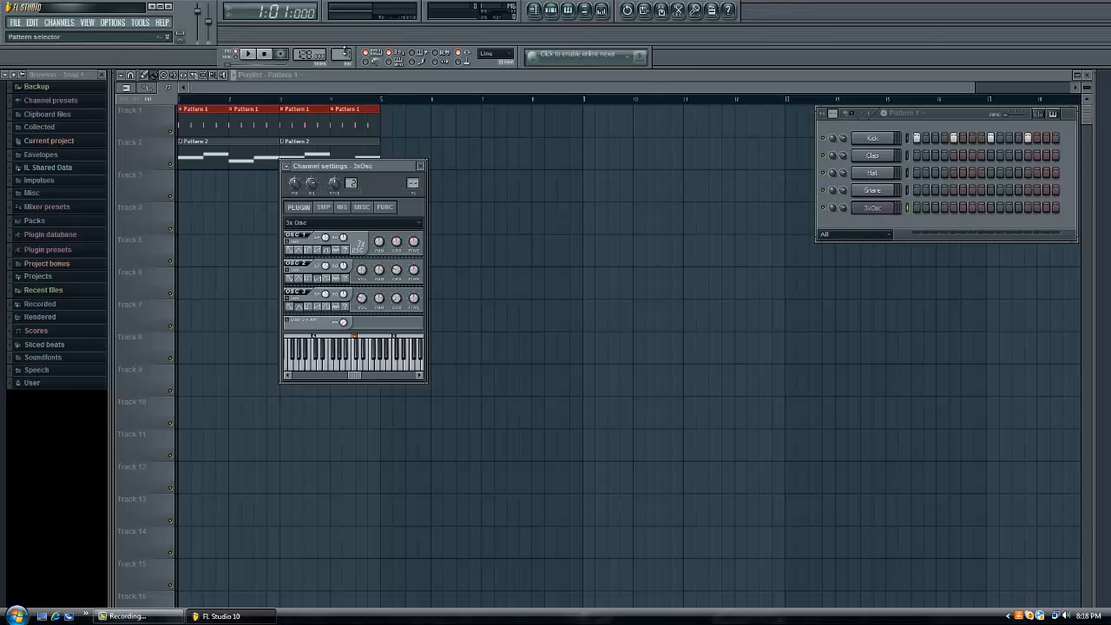
pyautogui.moveTo(345, 54); pyautogui.dragTo(344, 45)
pyautogui.click(287, 165)
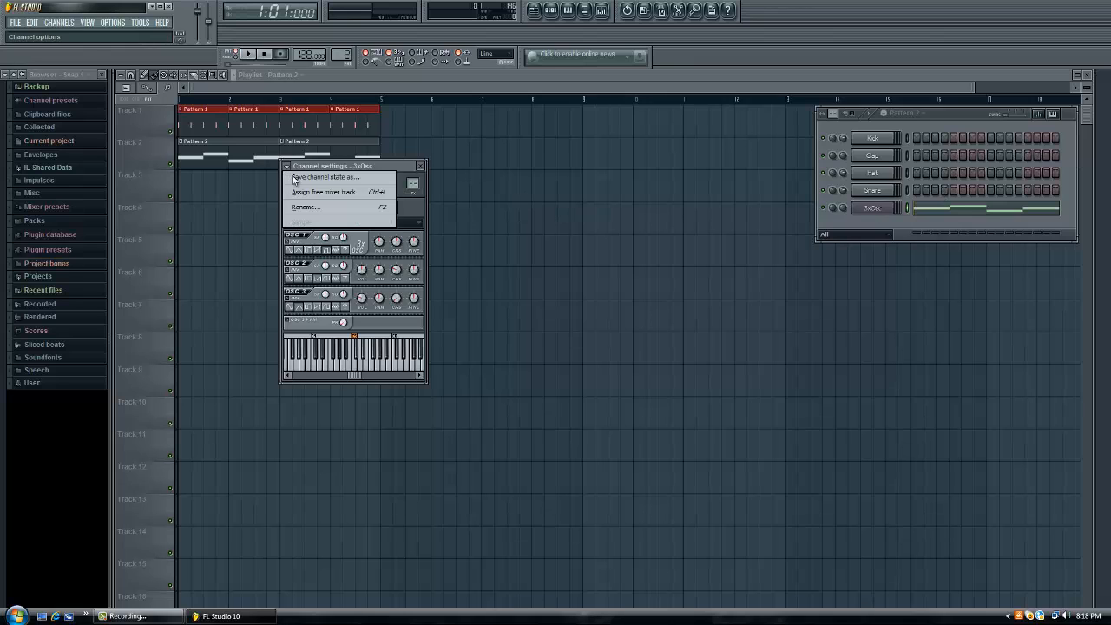
pyautogui.click(601, 11)
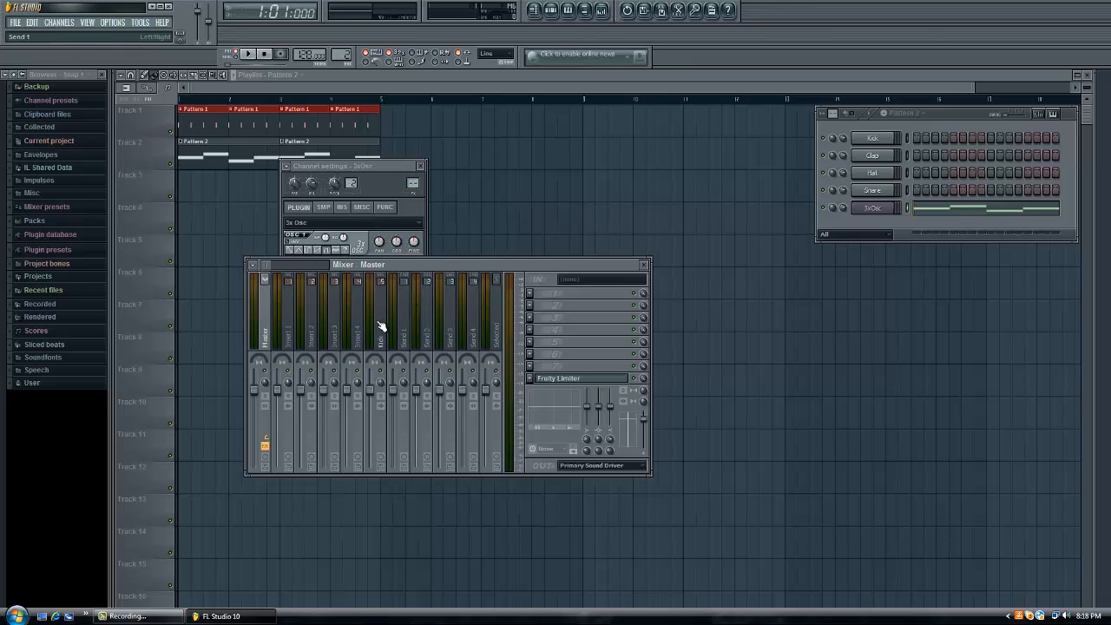
pyautogui.click(643, 263)
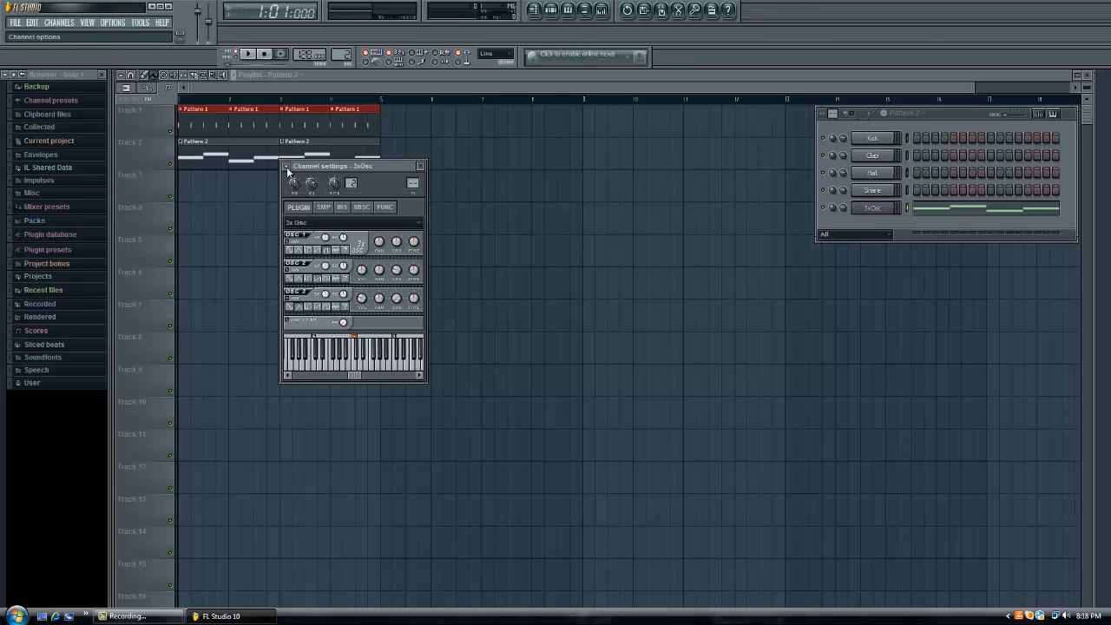
pyautogui.click(287, 166)
pyautogui.click(331, 192)
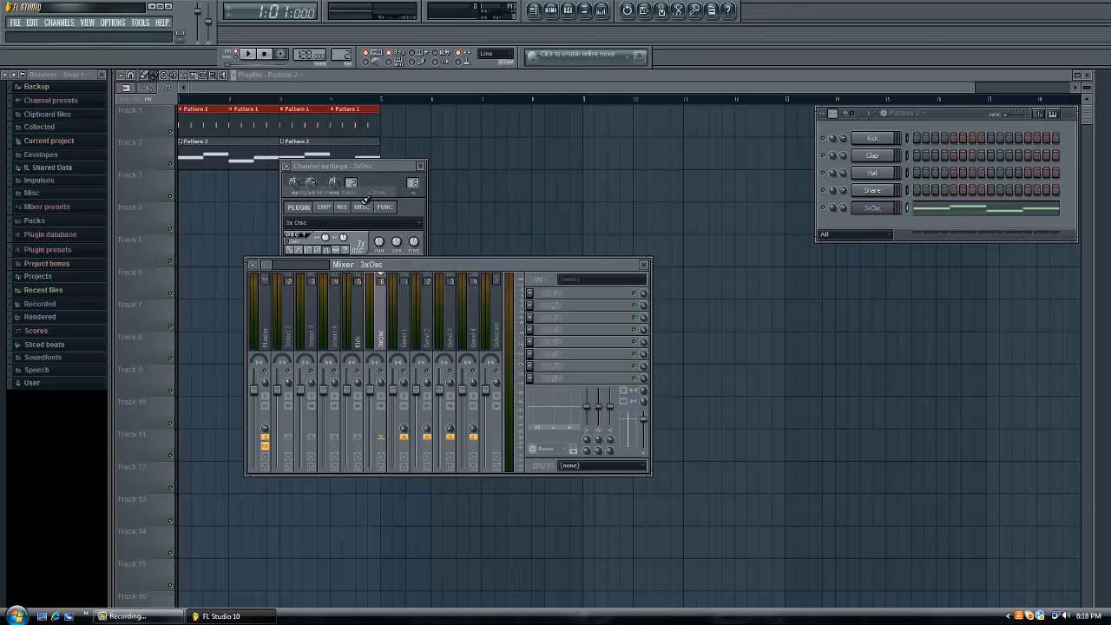
# - Sidechain the Kick mixer track to the 3xOsc mixer track
pyautogui.click(383, 337)
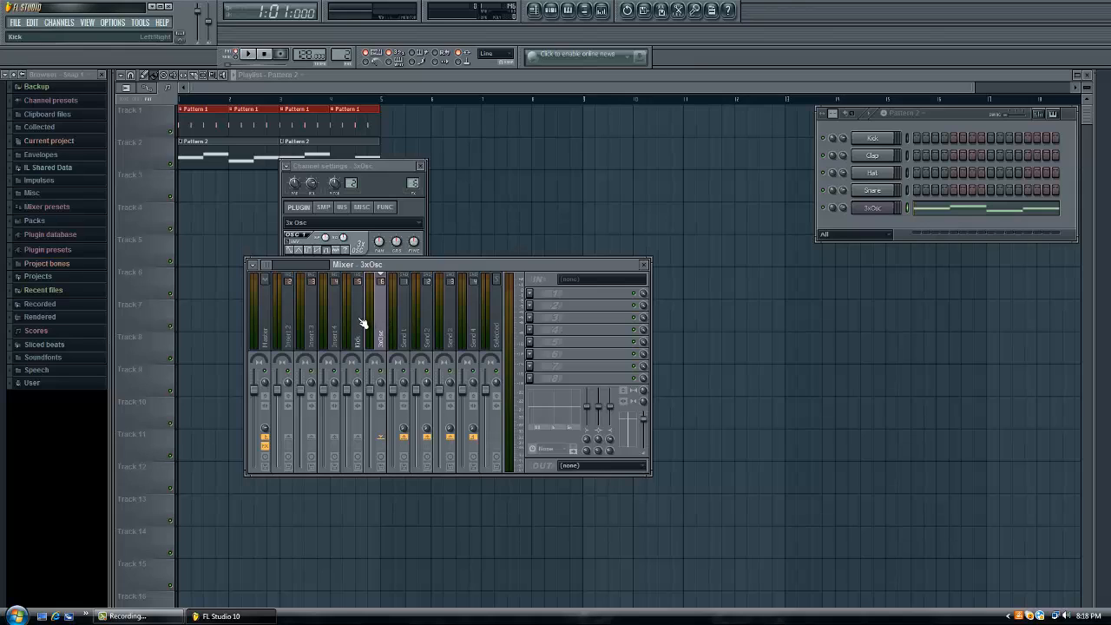
pyautogui.click(359, 326)
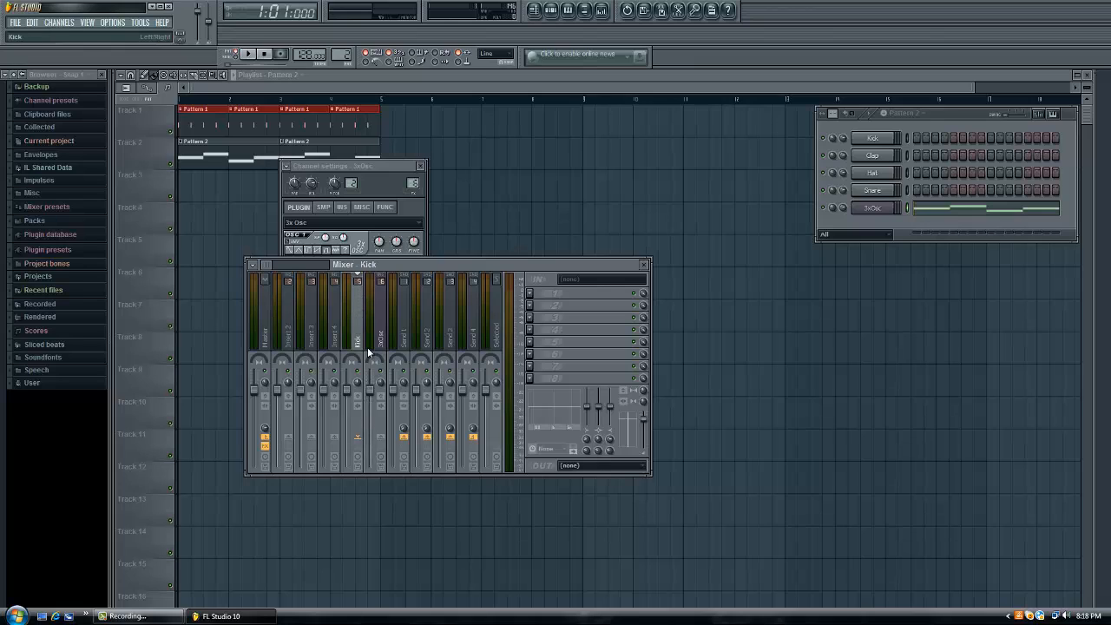
pyautogui.rightClick(381, 442)
pyautogui.click(403, 459)
# - Load Fruity Limiter in the first effect slot of the 3xOsc mixer track and switch it to compressor mode
pyautogui.click(385, 333)
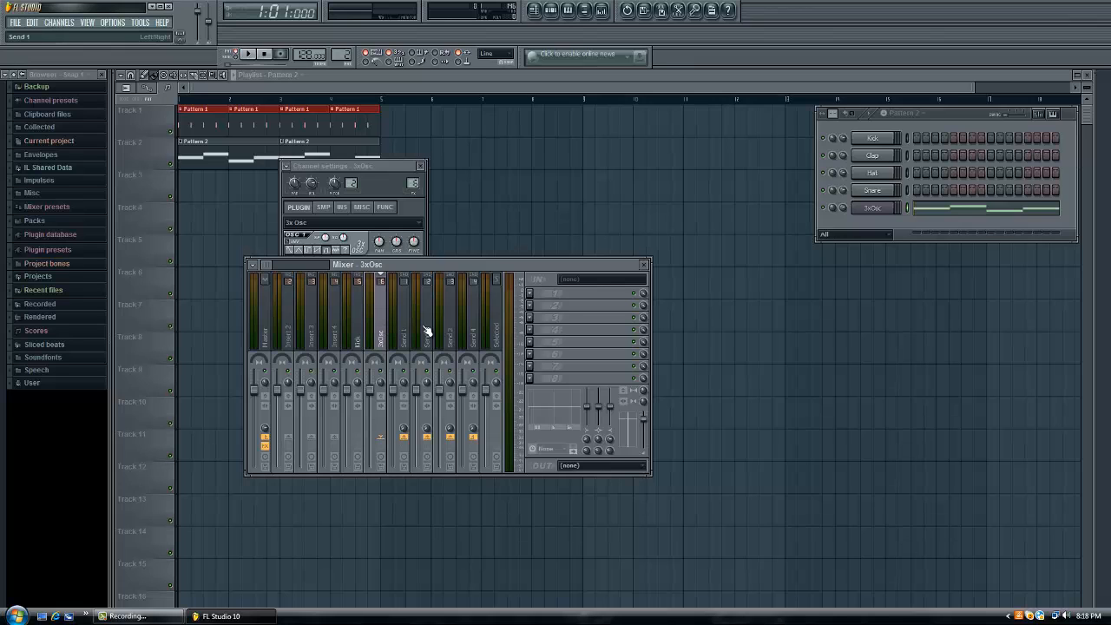
pyautogui.click(531, 293)
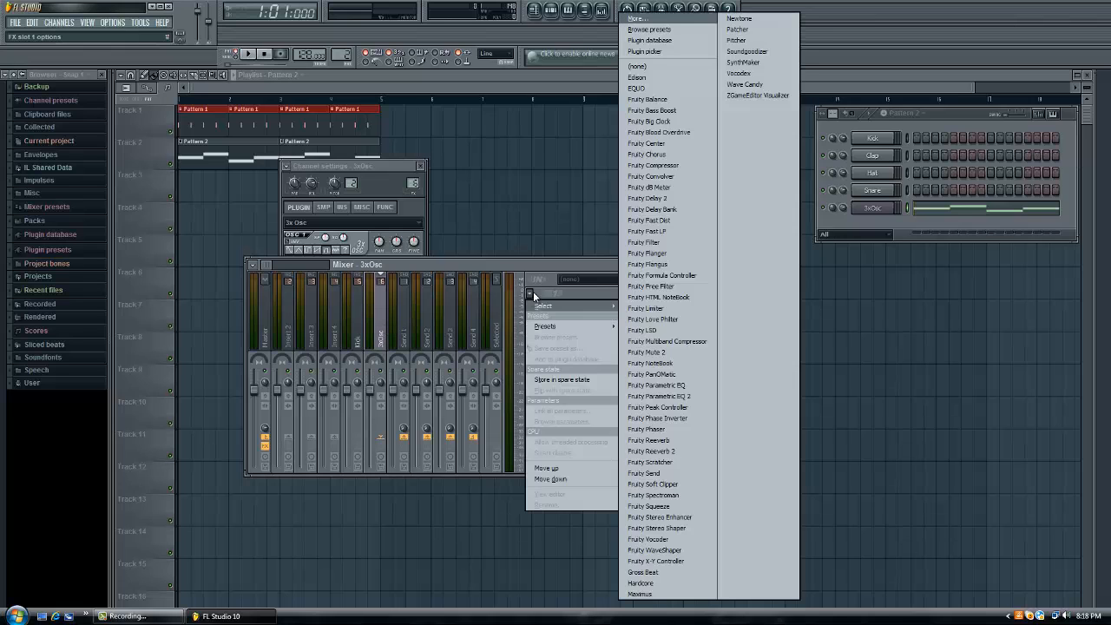
pyautogui.click(676, 309)
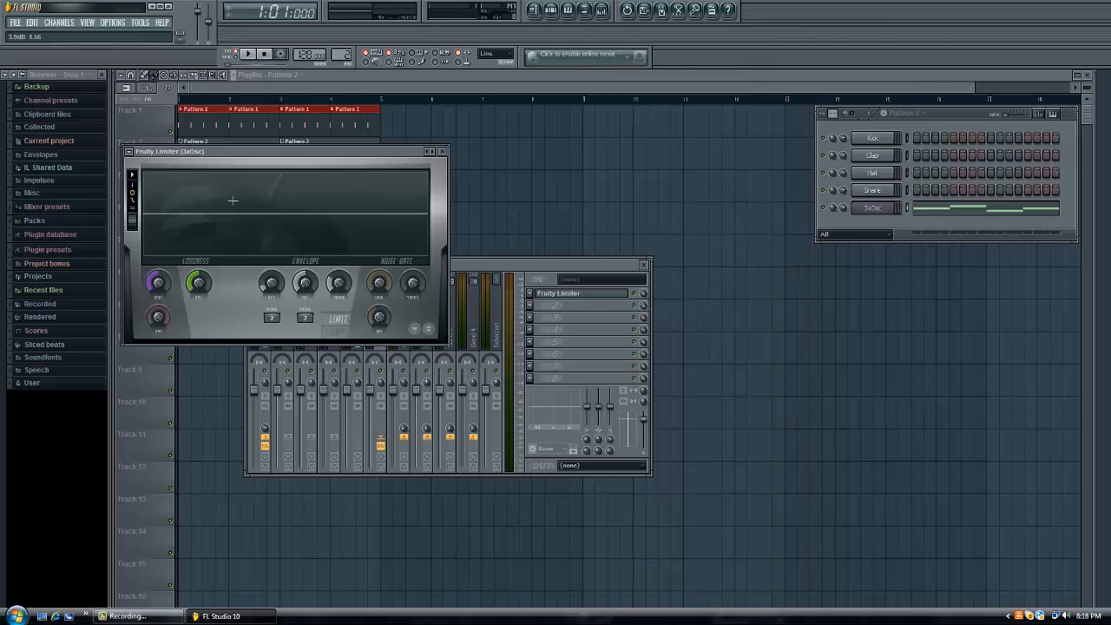
pyautogui.click(339, 335)
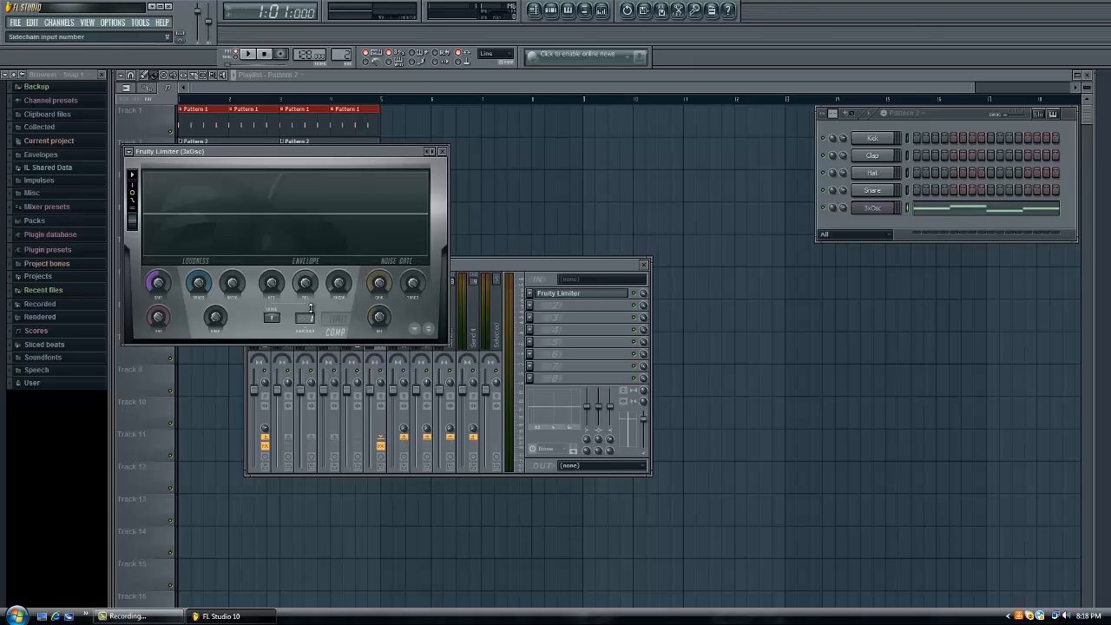
# - Lower the 3xOsc compressor's threshold to about its minimum and raise its ratio
pyautogui.moveTo(198, 282); pyautogui.dragTo(212, 414)
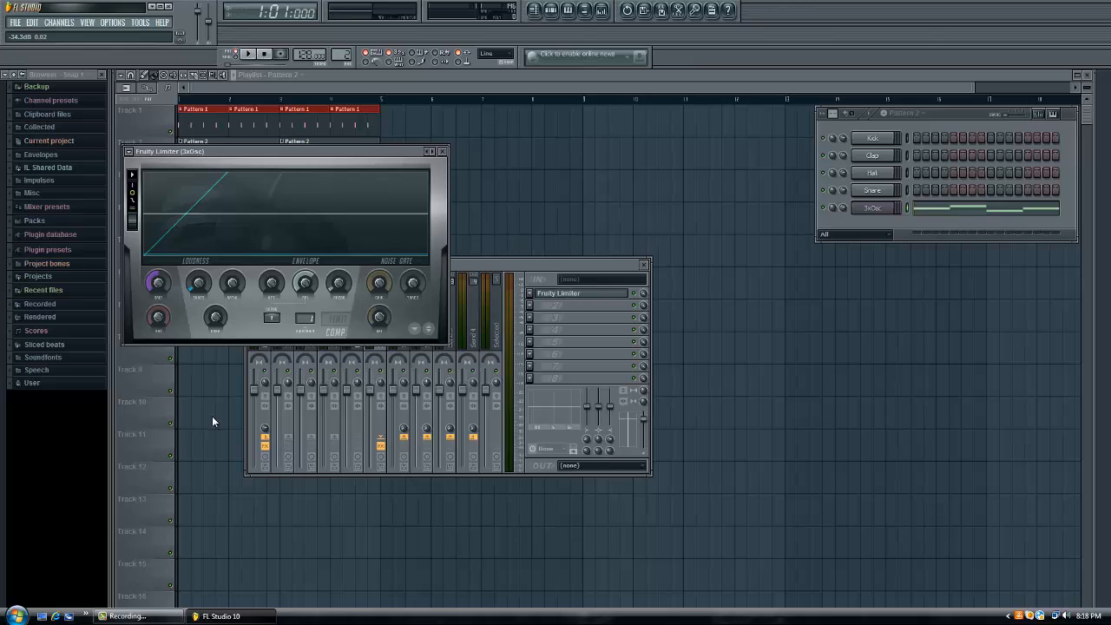
pyautogui.moveTo(233, 283); pyautogui.dragTo(232, 232)
pyautogui.moveTo(214, 144)
pyautogui.mouseDown()
pyautogui.moveTo(240, 147)
pyautogui.moveTo(215, 142)
pyautogui.mouseUp()
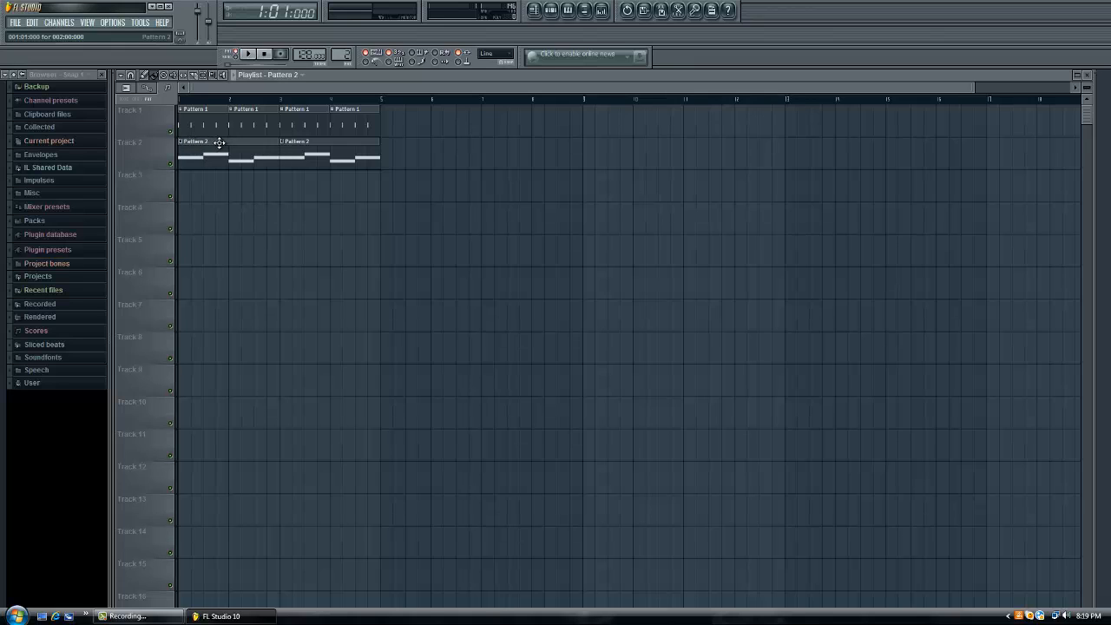
# - Reopen the Fruity Limiter loaded on the 3xOsc mixer track
pyautogui.click(553, 11)
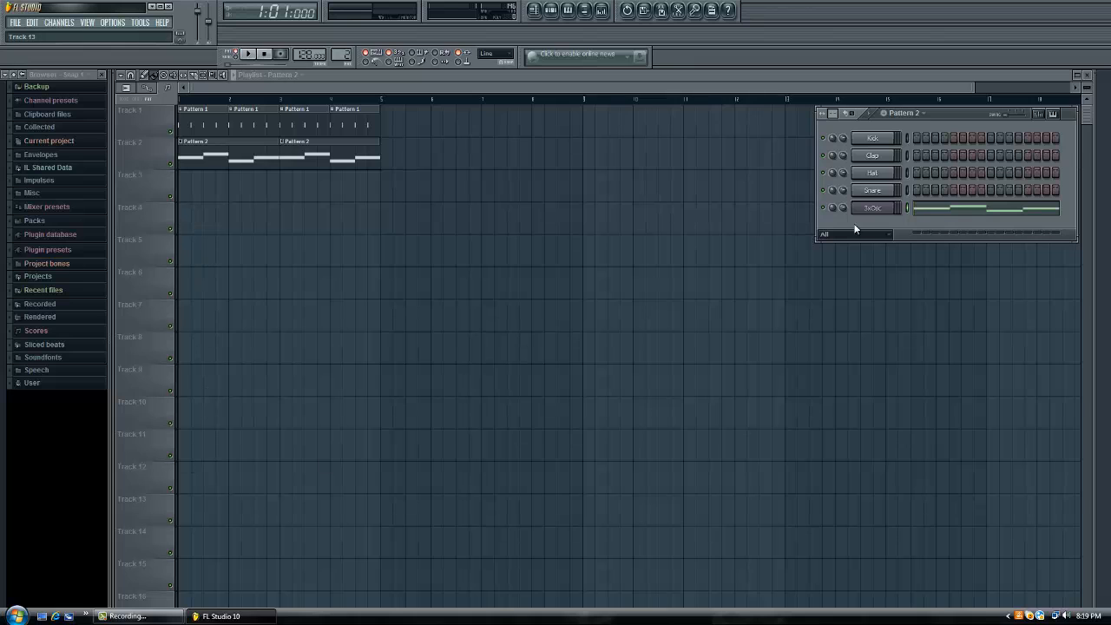
pyautogui.click(874, 208)
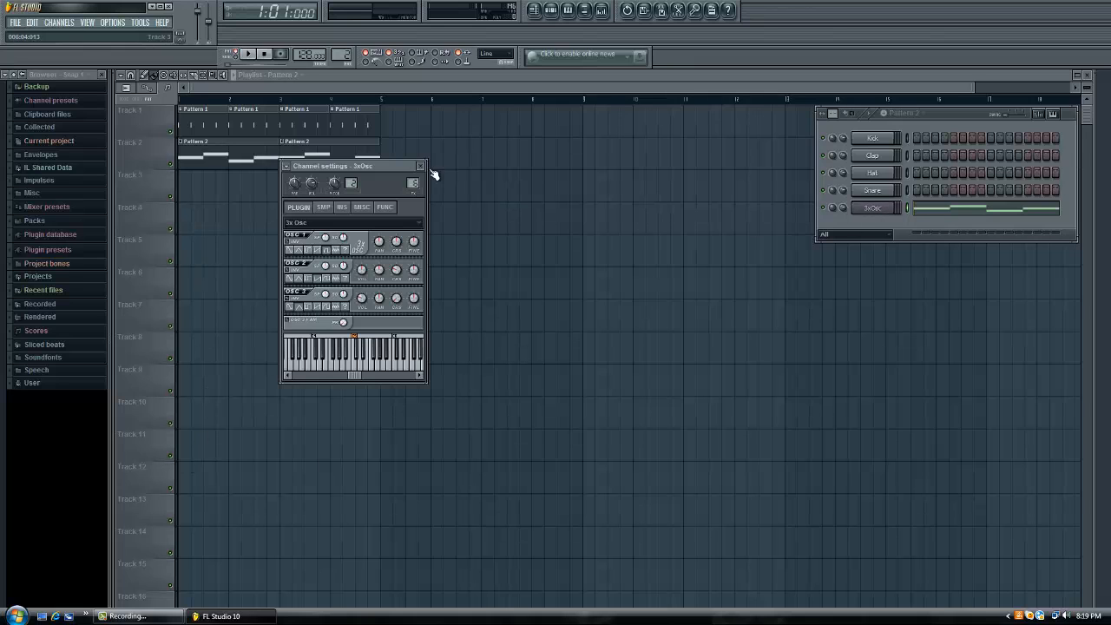
pyautogui.click(429, 170)
pyautogui.click(601, 10)
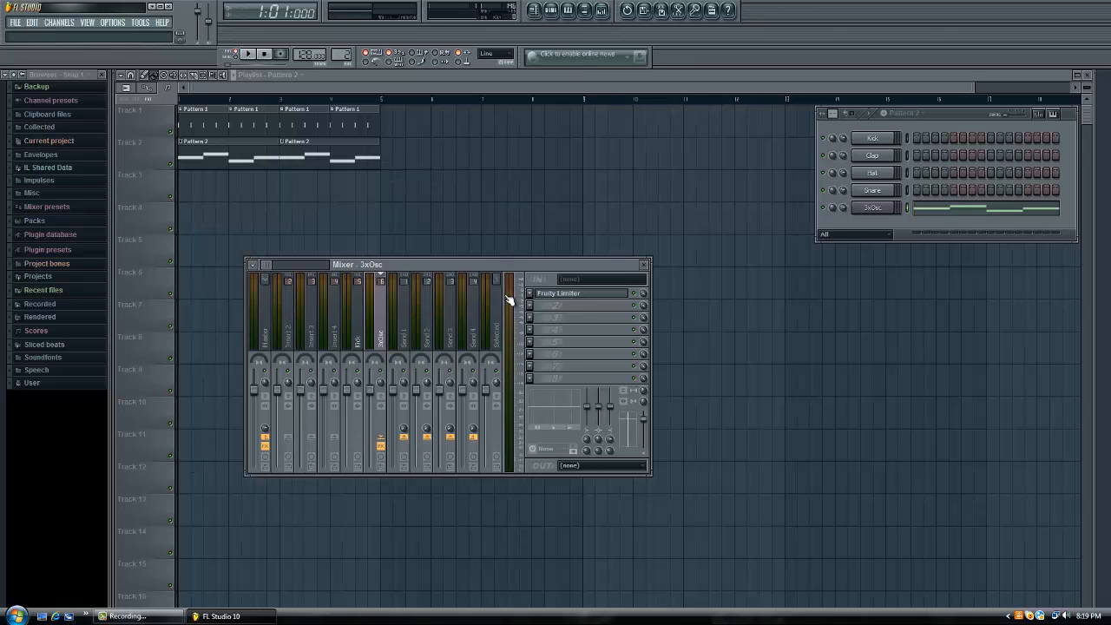
pyautogui.click(560, 295)
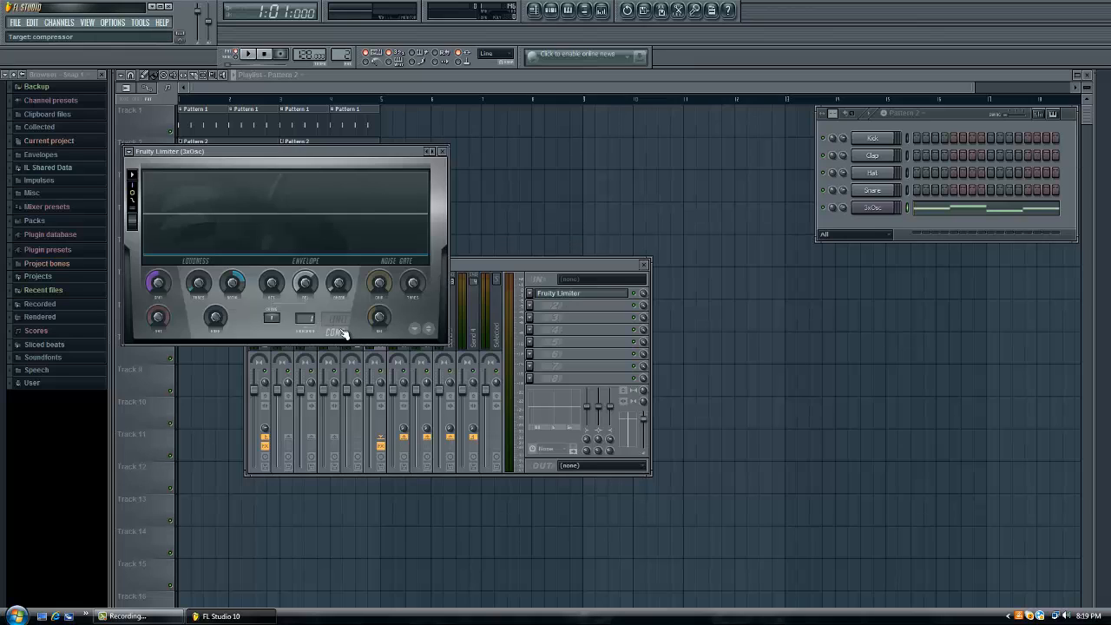
# - Close the Fruity Limiter and mixer windows, and audition the sidechained arrangement followed by Pattern 2 on its own
pyautogui.click(445, 152)
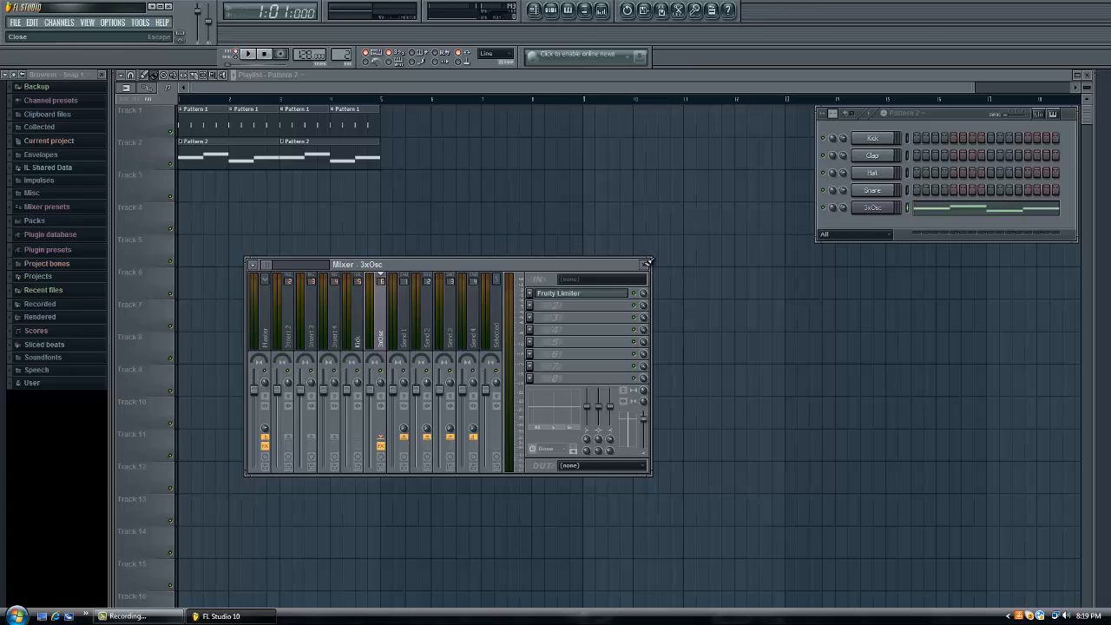
pyautogui.click(647, 262)
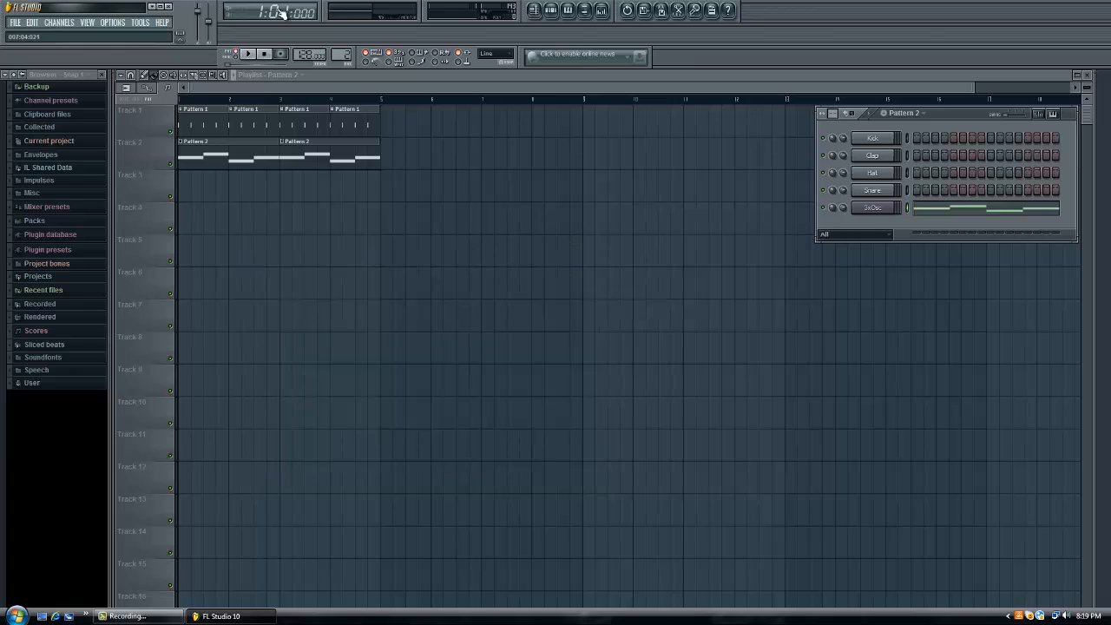
pyautogui.click(248, 54)
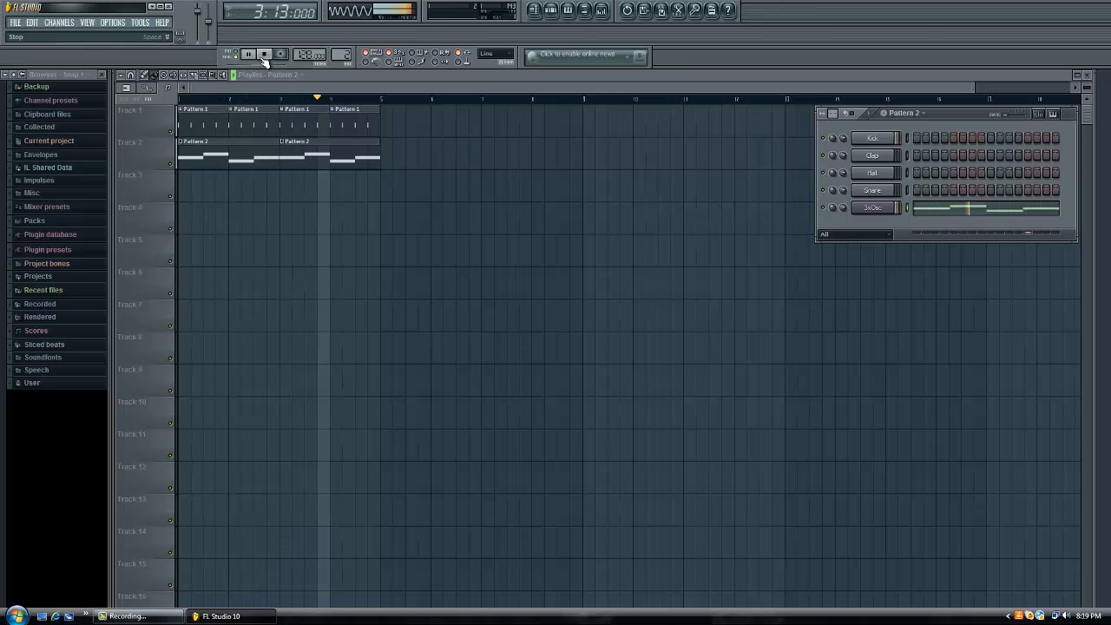
pyautogui.click(265, 54)
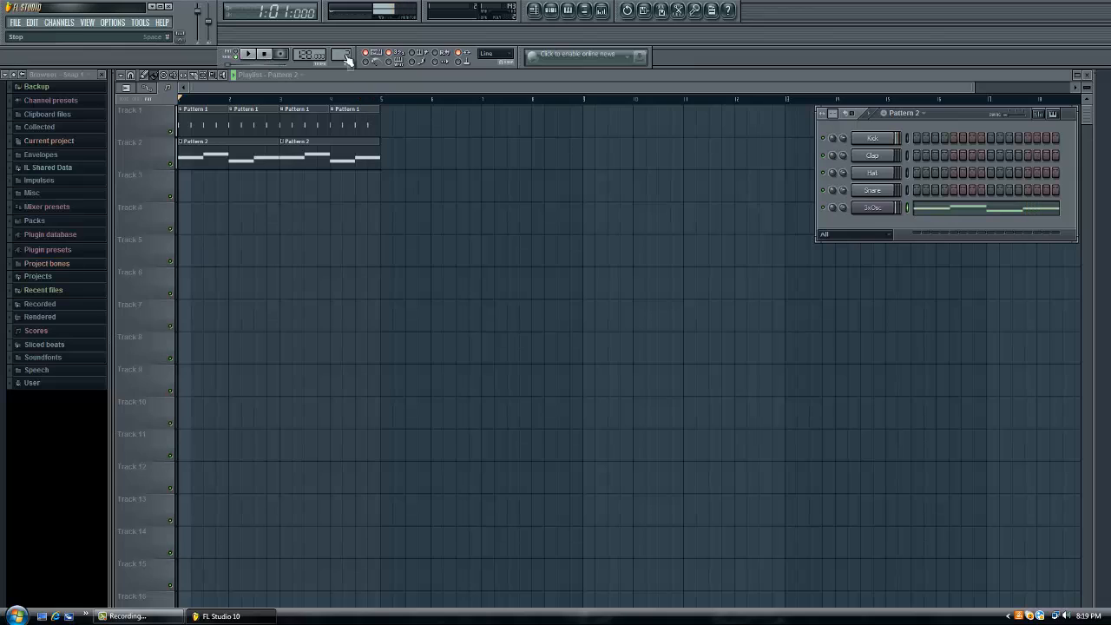
pyautogui.click(248, 54)
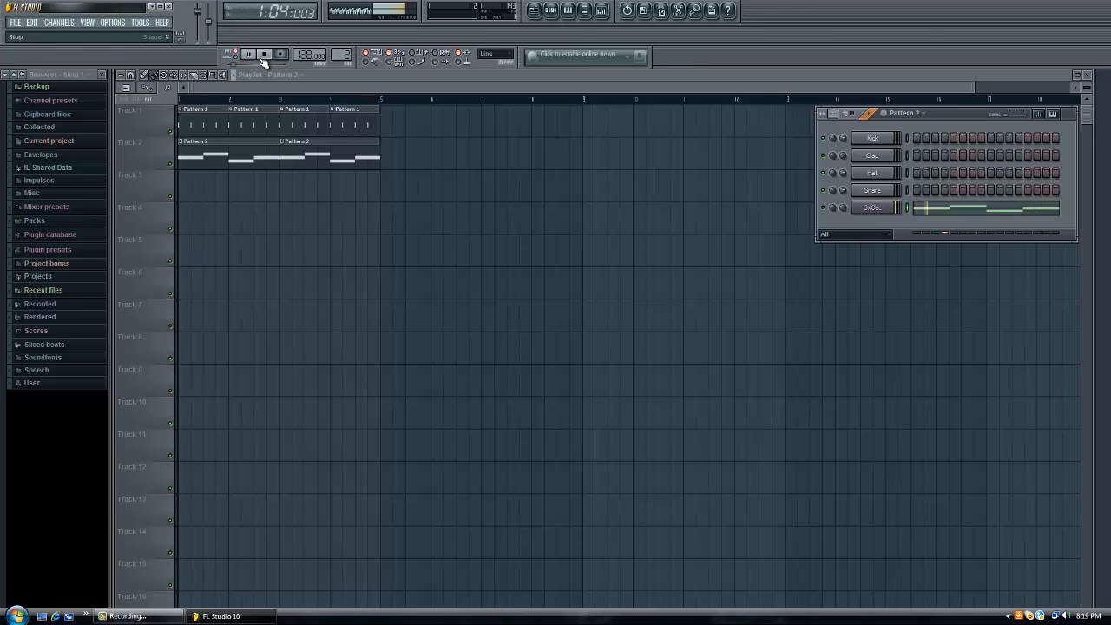
pyautogui.click(264, 54)
# - Enlarge the playlist view around the four-bar arrangement and place the step sequencer window just below the clips
pyautogui.press('F6')
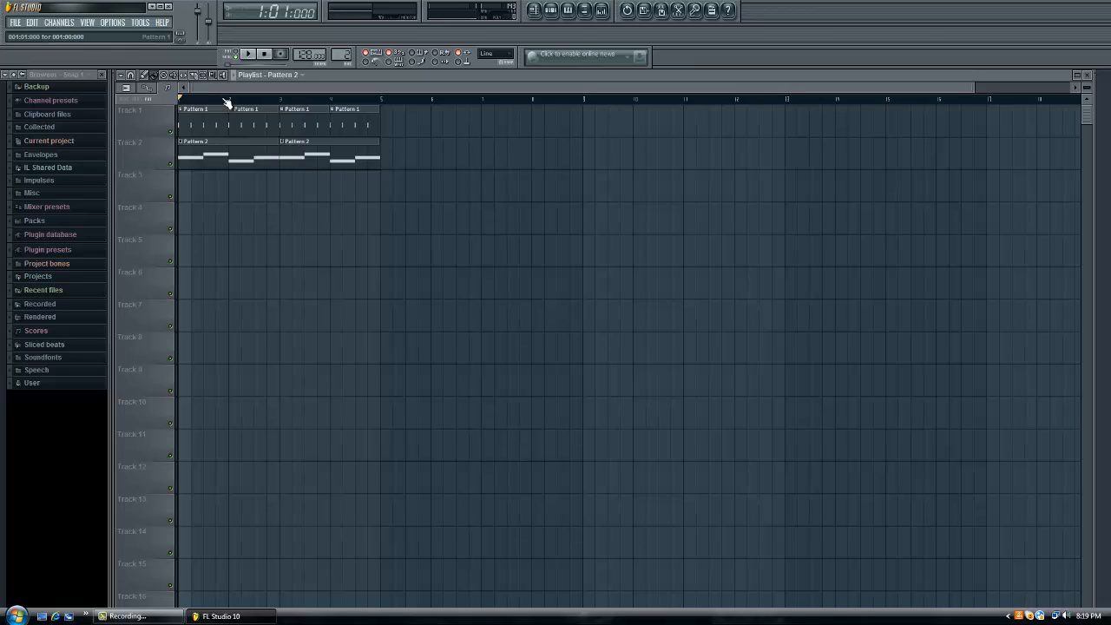
pyautogui.click(199, 105)
pyautogui.moveTo(976, 88); pyautogui.dragTo(582, 111)
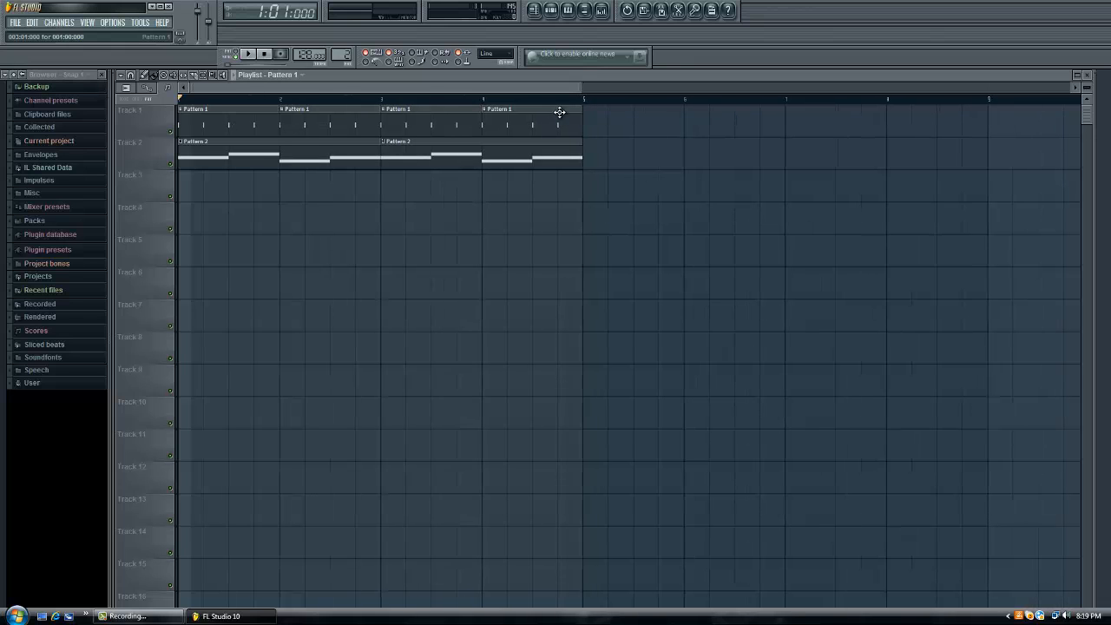
pyautogui.click(557, 15)
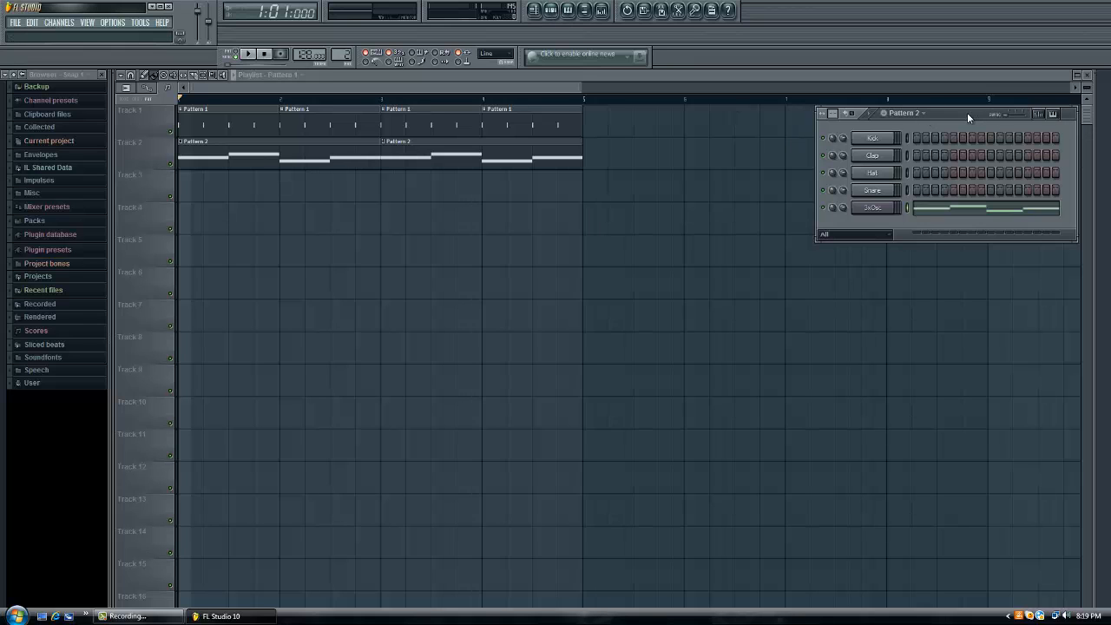
pyautogui.moveTo(967, 112); pyautogui.dragTo(412, 185)
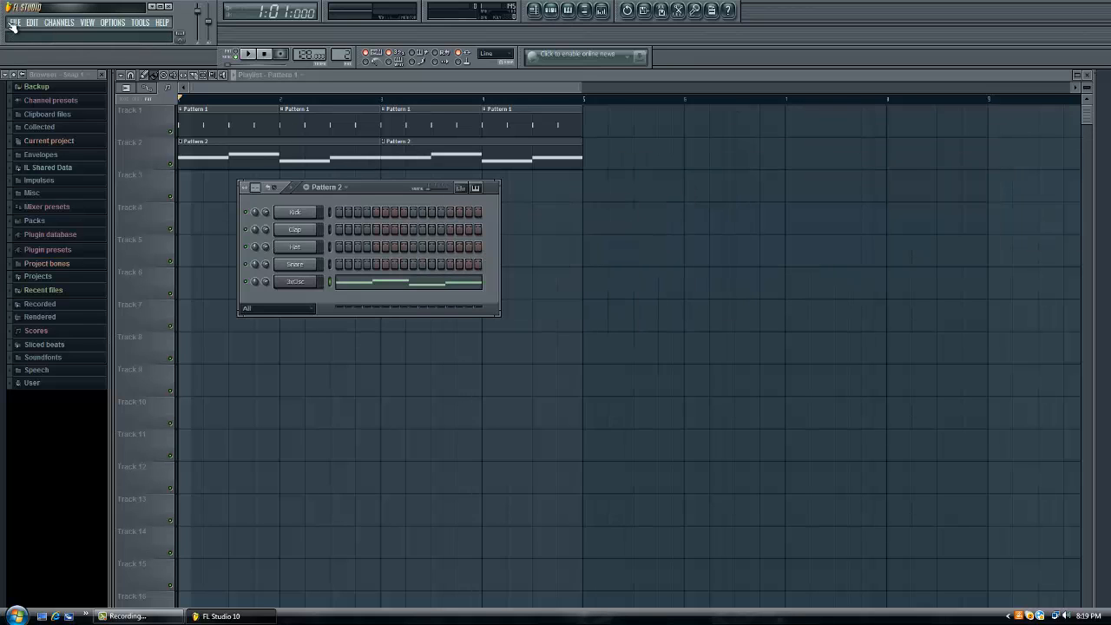